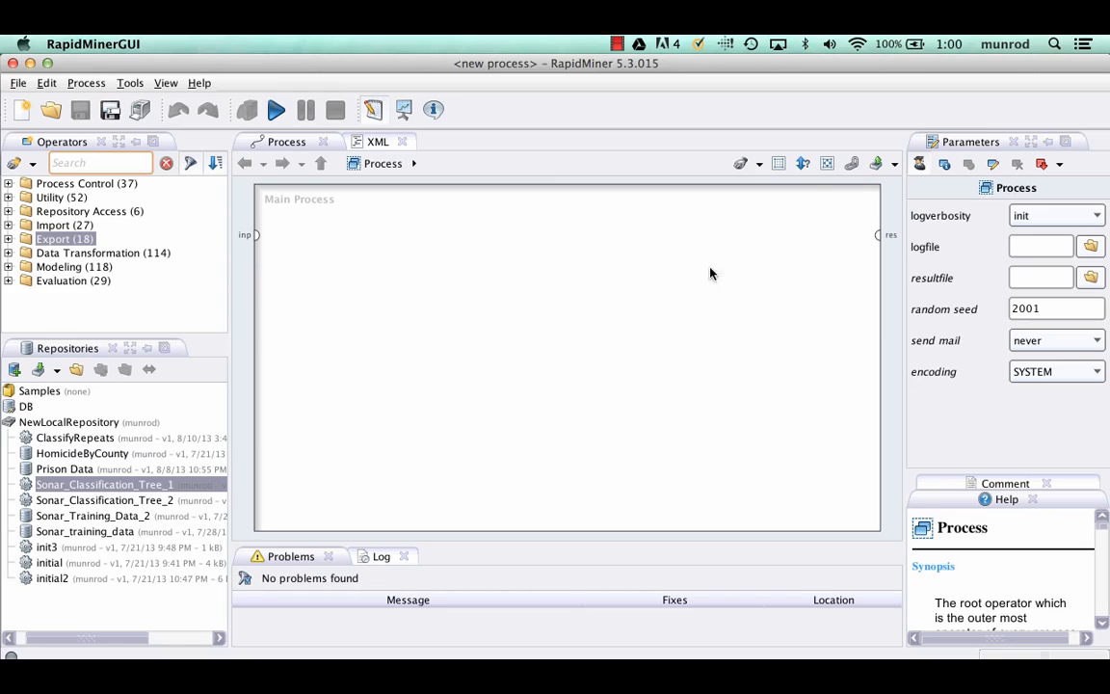
- Start a CSV import into NewLocalRepository and choose Chapter06DataSet.csv from the Downloads folder as the source file
left_click(58, 423)
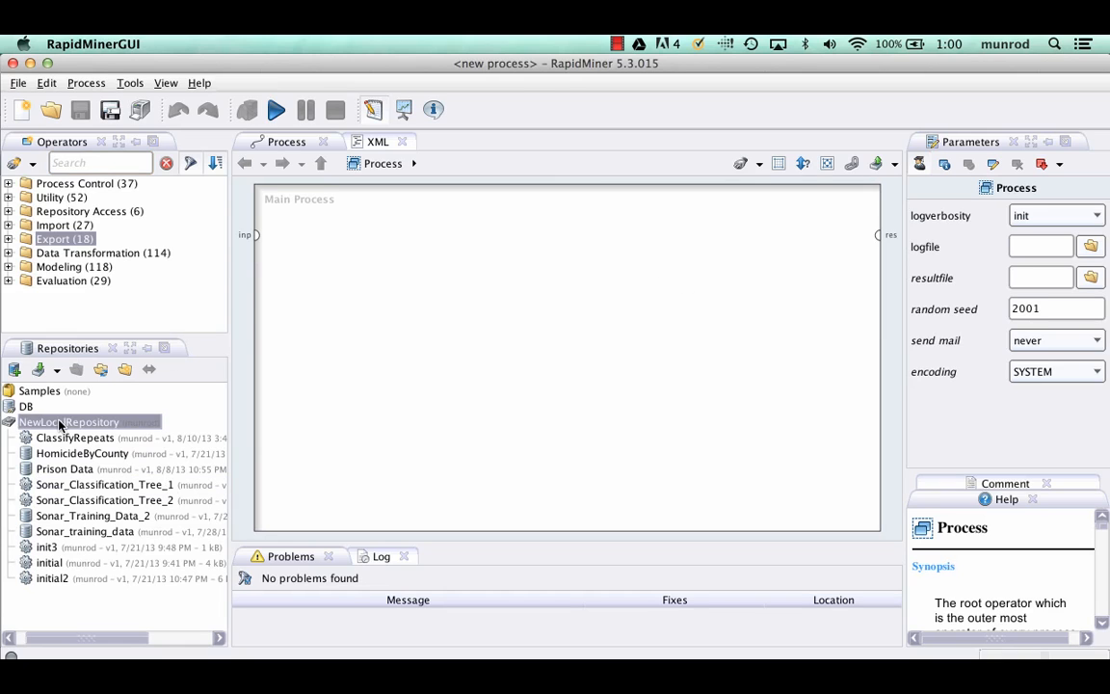
left_click(57, 370)
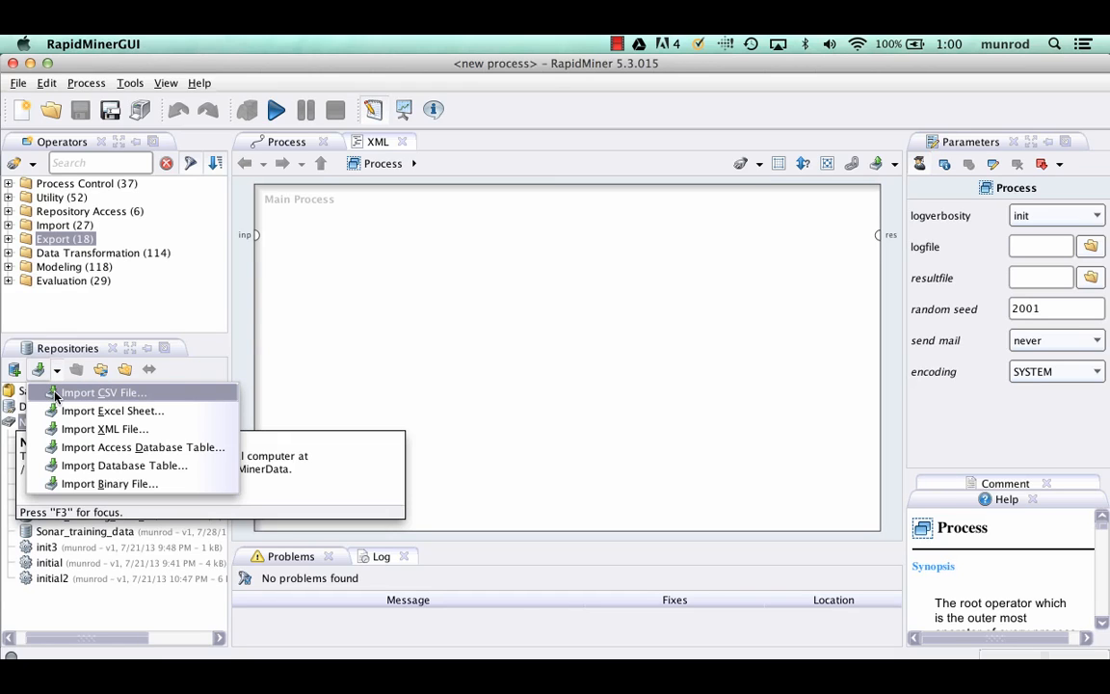
left_click(55, 395)
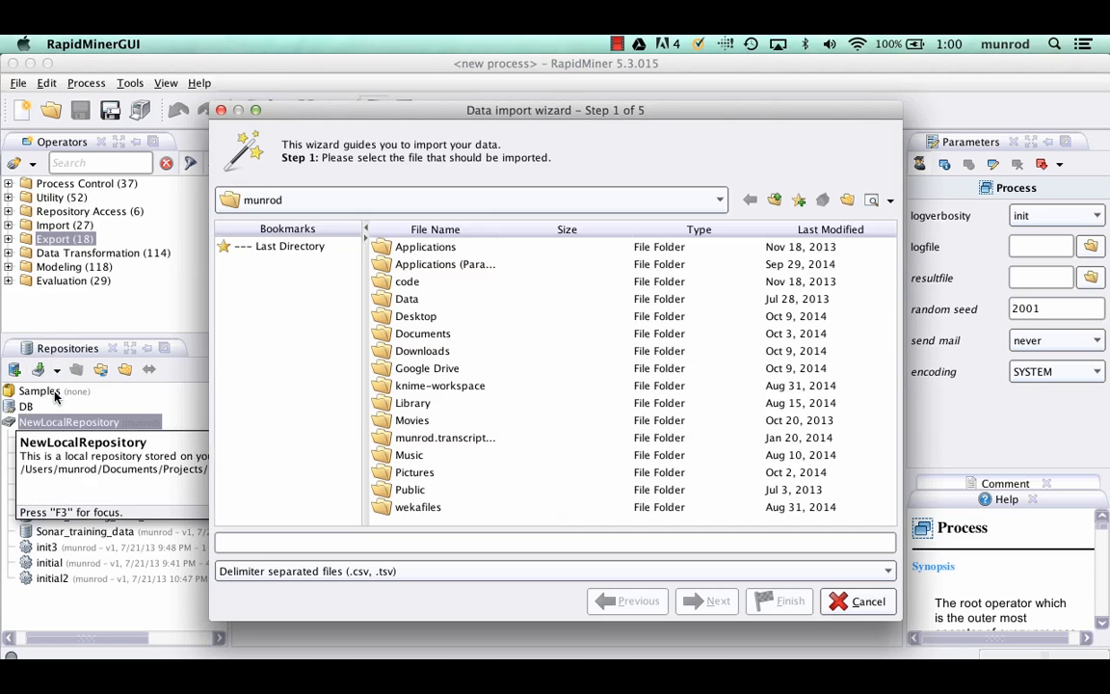
left_click(385, 353)
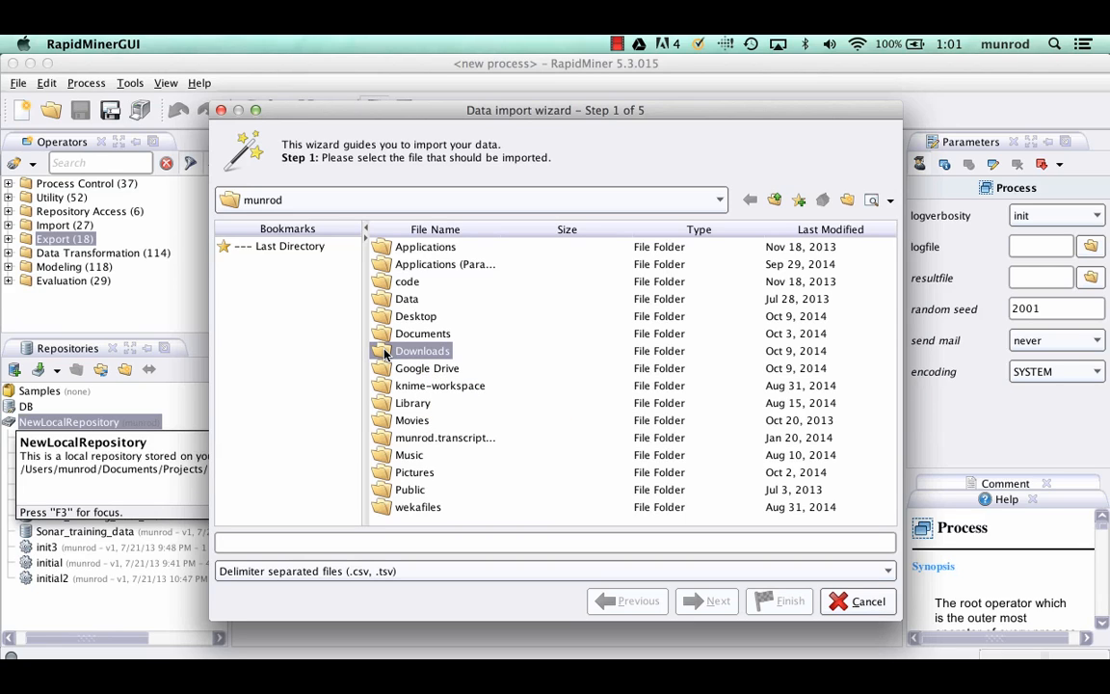
double_click(386, 353)
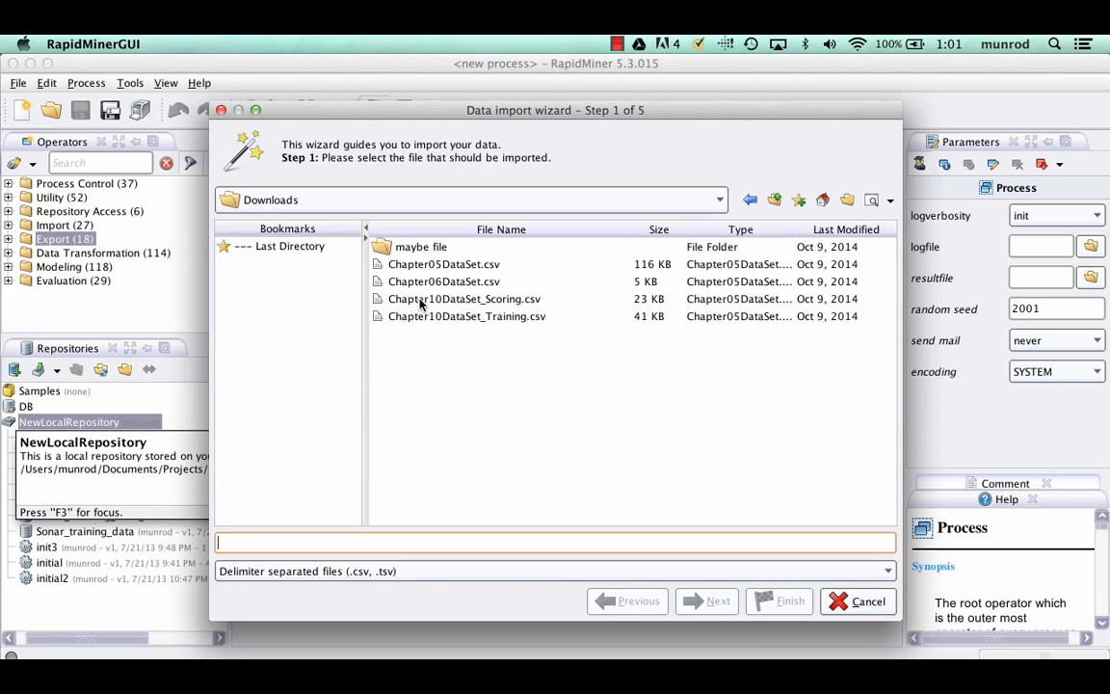
left_click(385, 281)
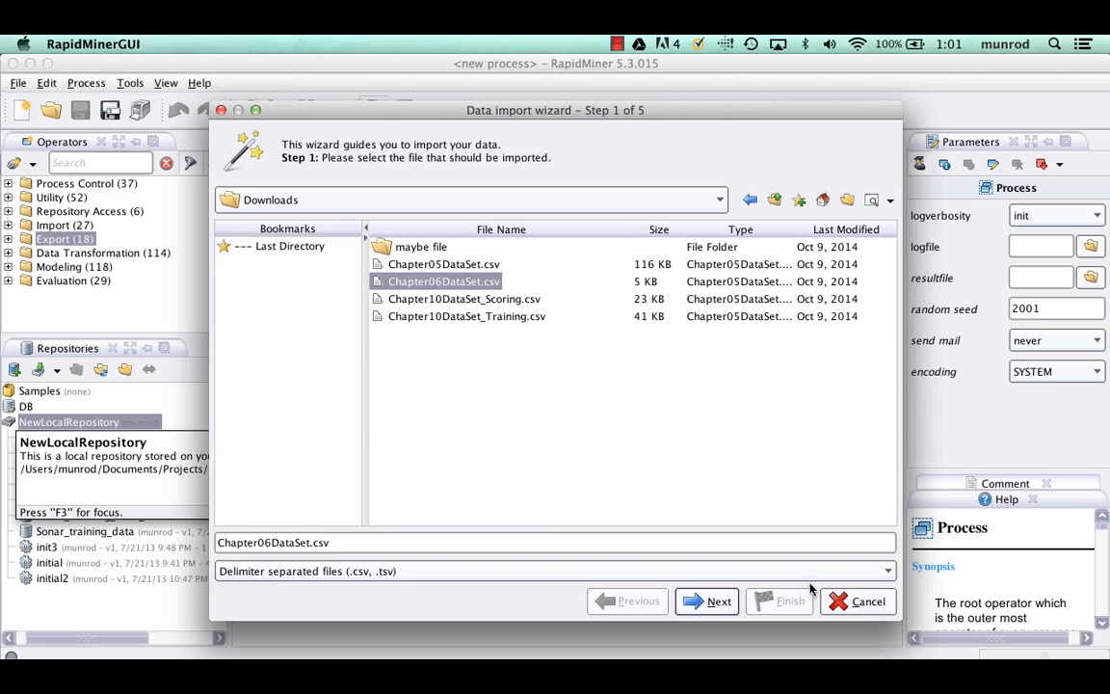
left_click(718, 602)
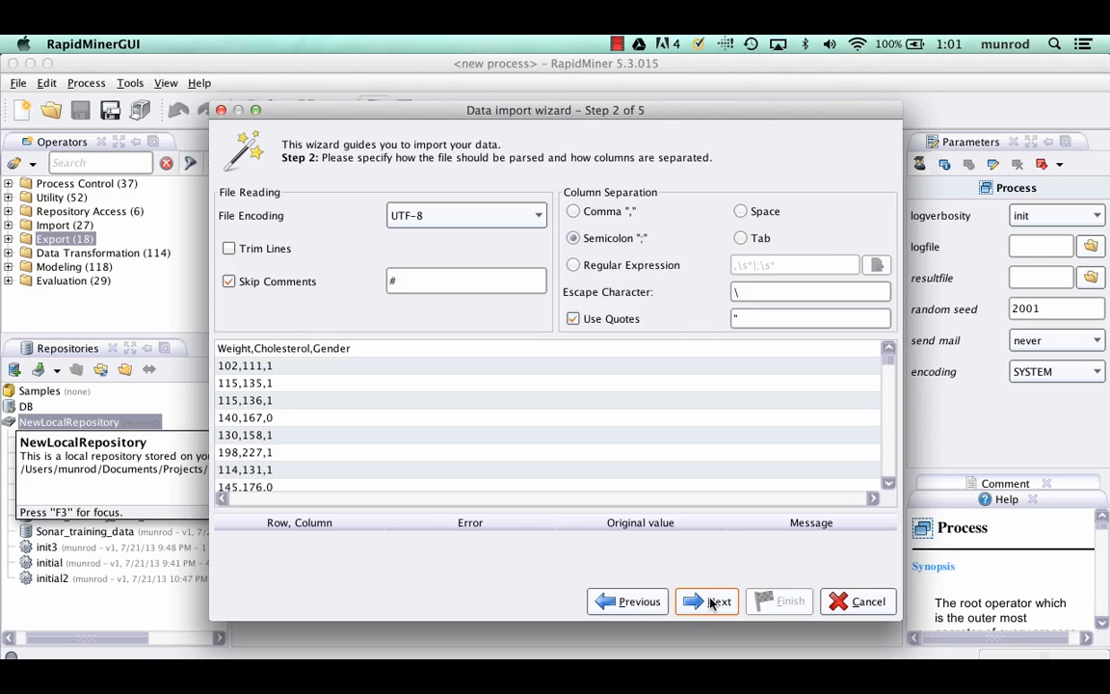
- Set the column separation to comma and accept the default attribute annotations, integer data types and roles
left_click(607, 211)
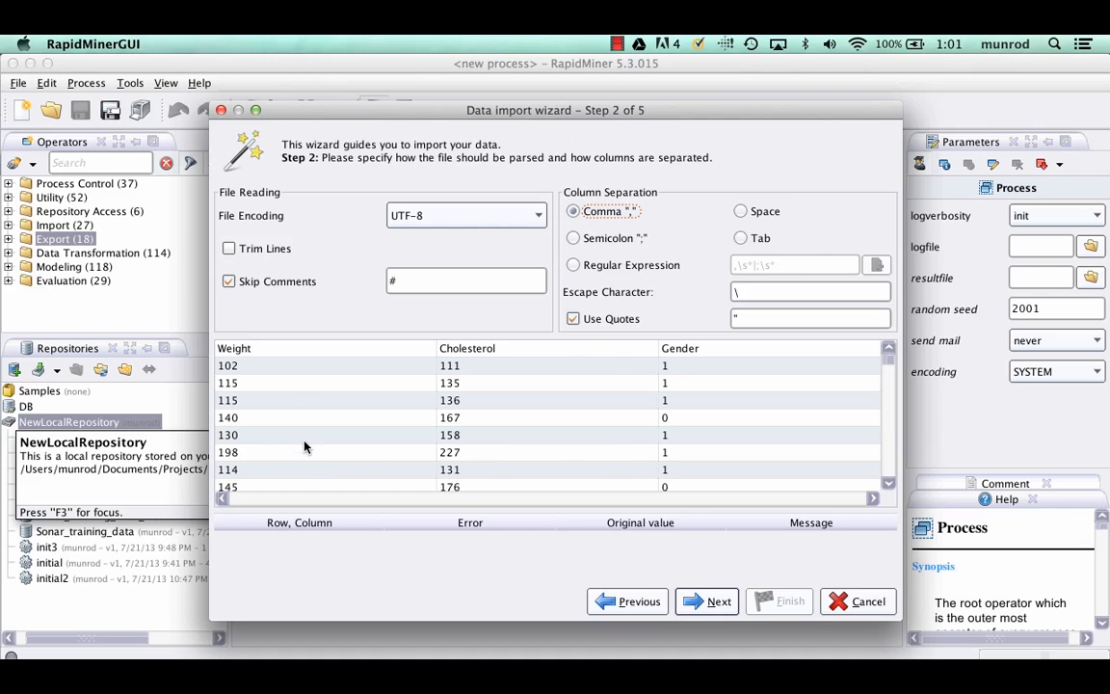
left_click(705, 602)
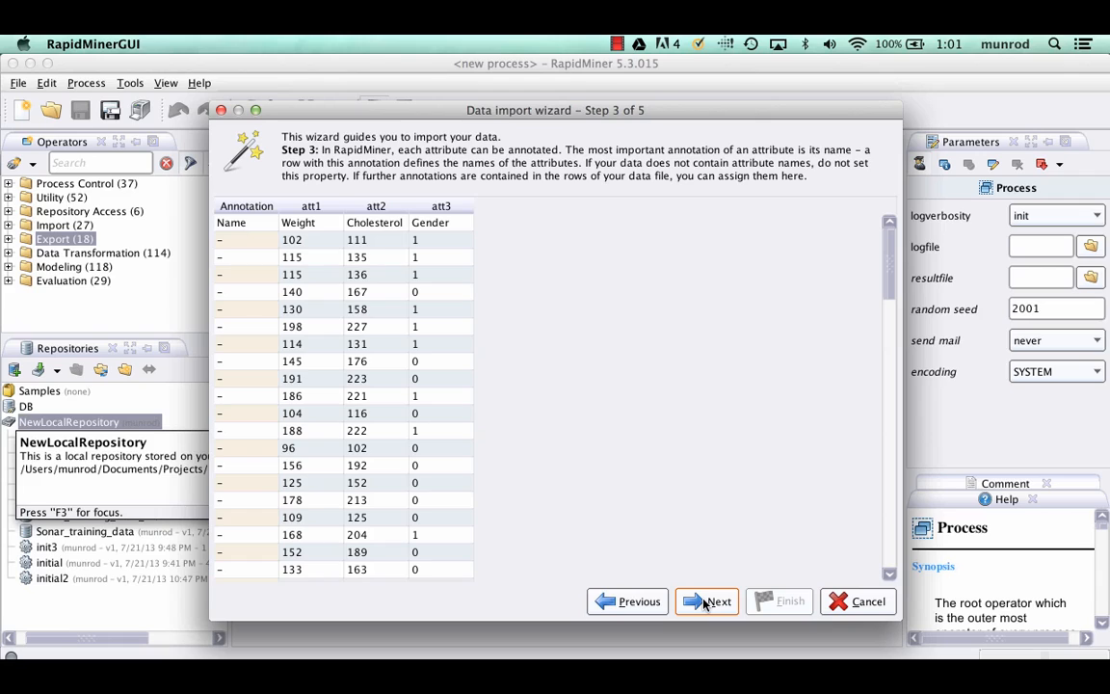
left_click(705, 602)
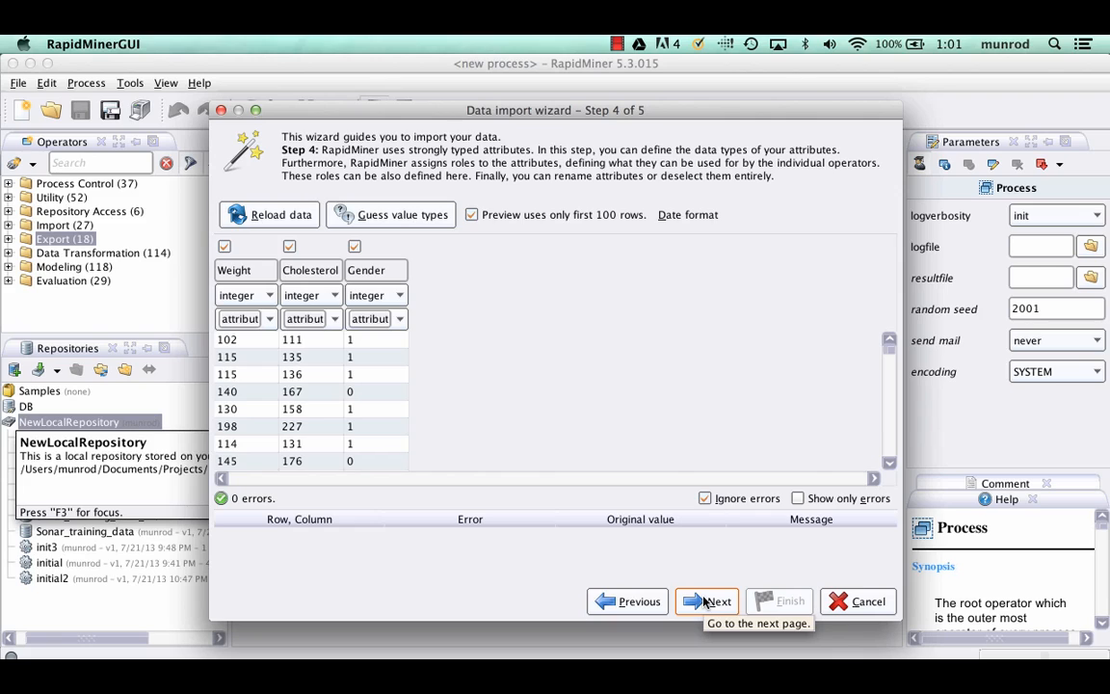
left_click(706, 602)
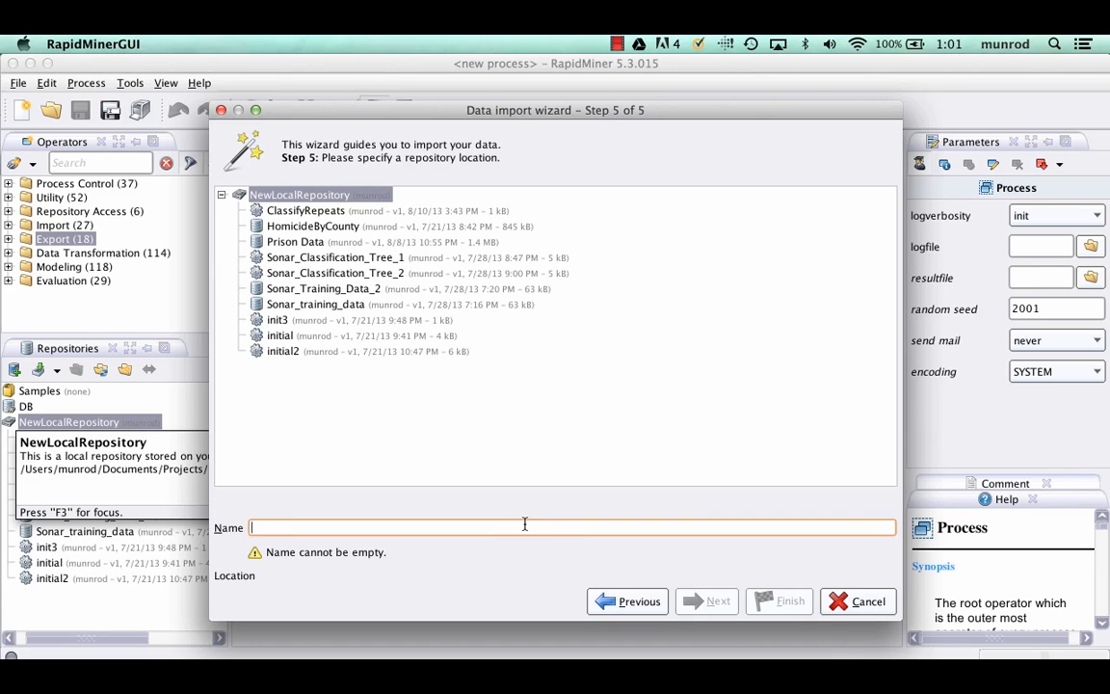
- Name the imported data set Chapter6Data in NewLocalRepository and finish the import
type("Chapt")
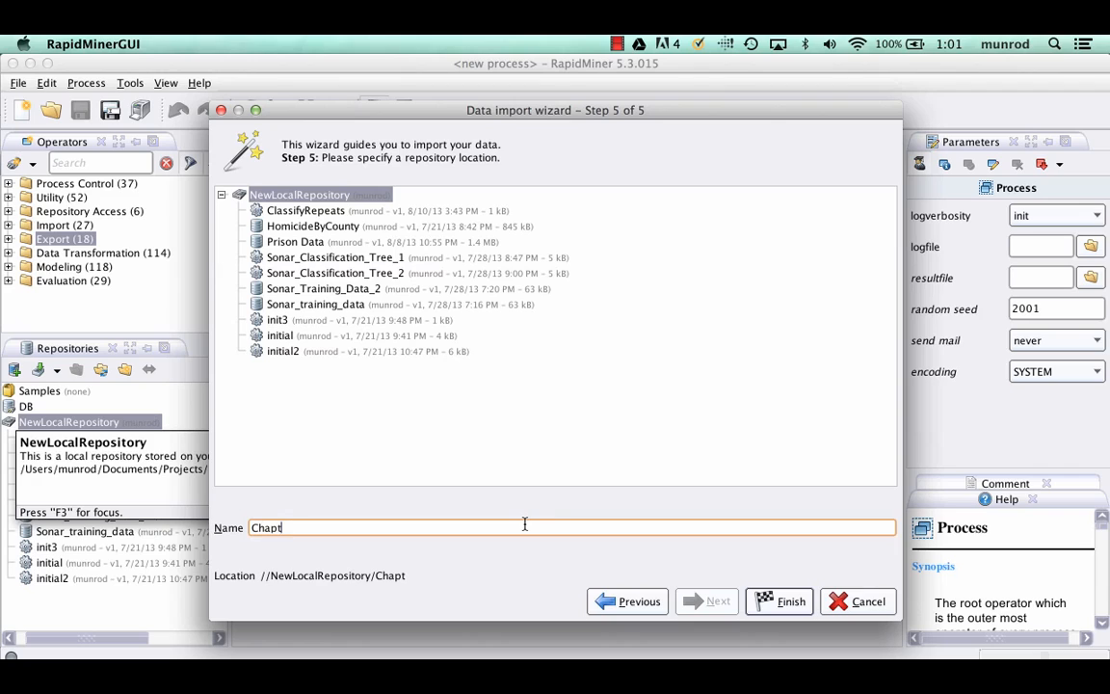
type("er6Data")
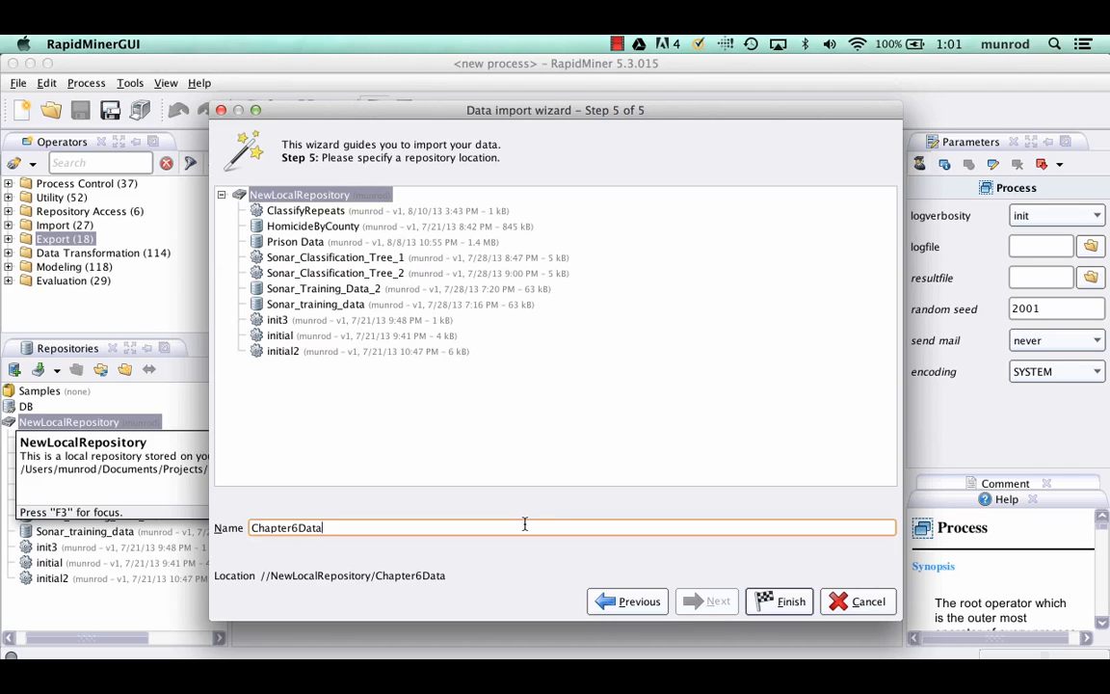
left_click(787, 604)
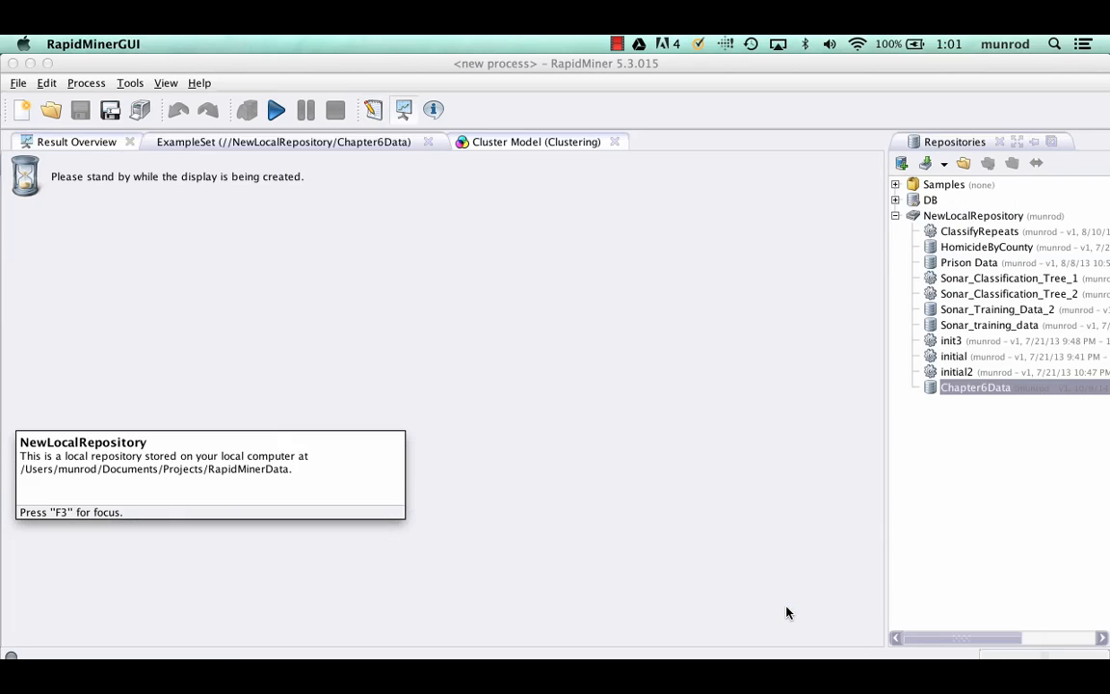
- Return to the process design view and place the Chapter6Data set in the main process, connected to the result port
left_click(376, 111)
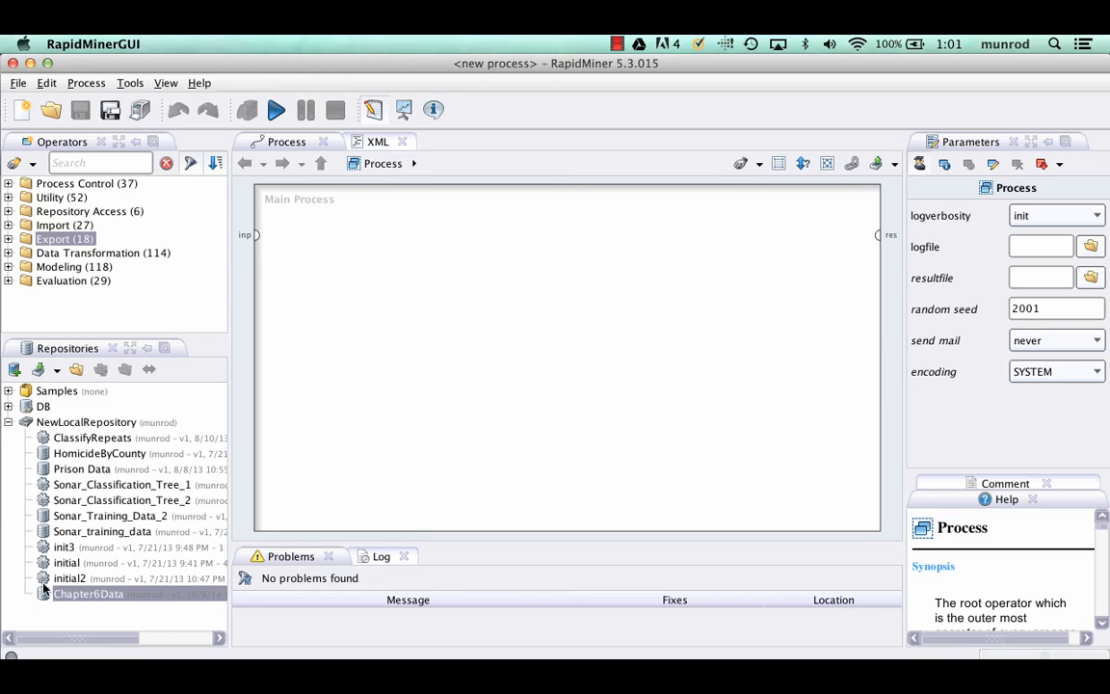
left_click_drag(42, 595, 320, 271)
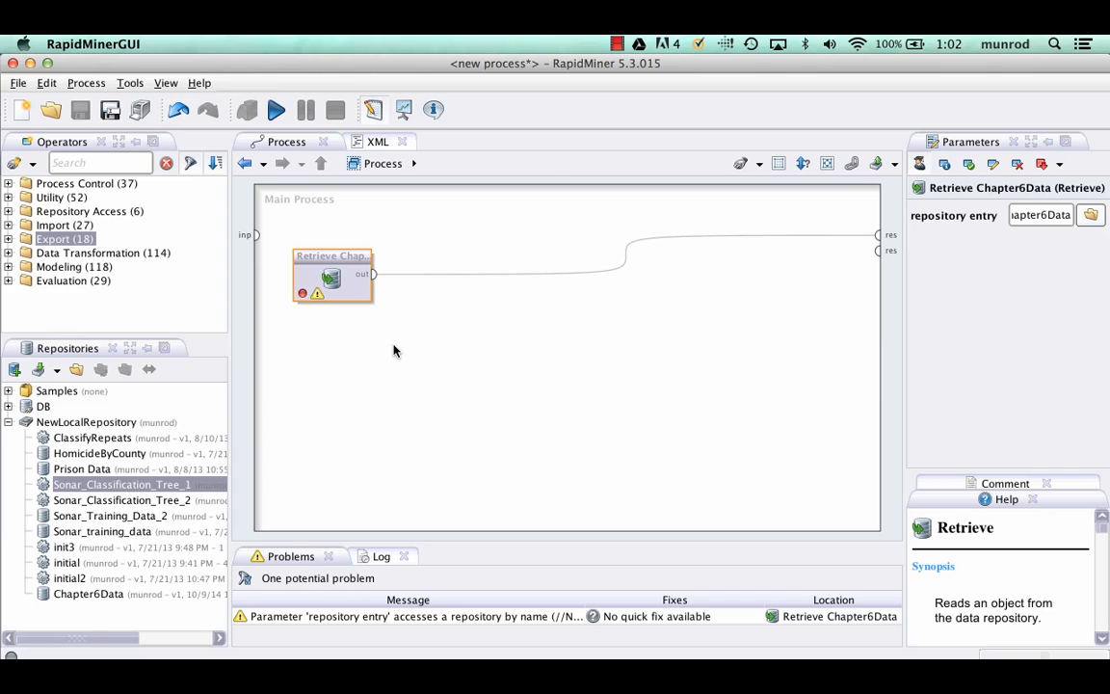
- Find the k-Means operator, add it to the process and connect the Chapter6Data output to its example set input
left_click(122, 164)
type("k-")
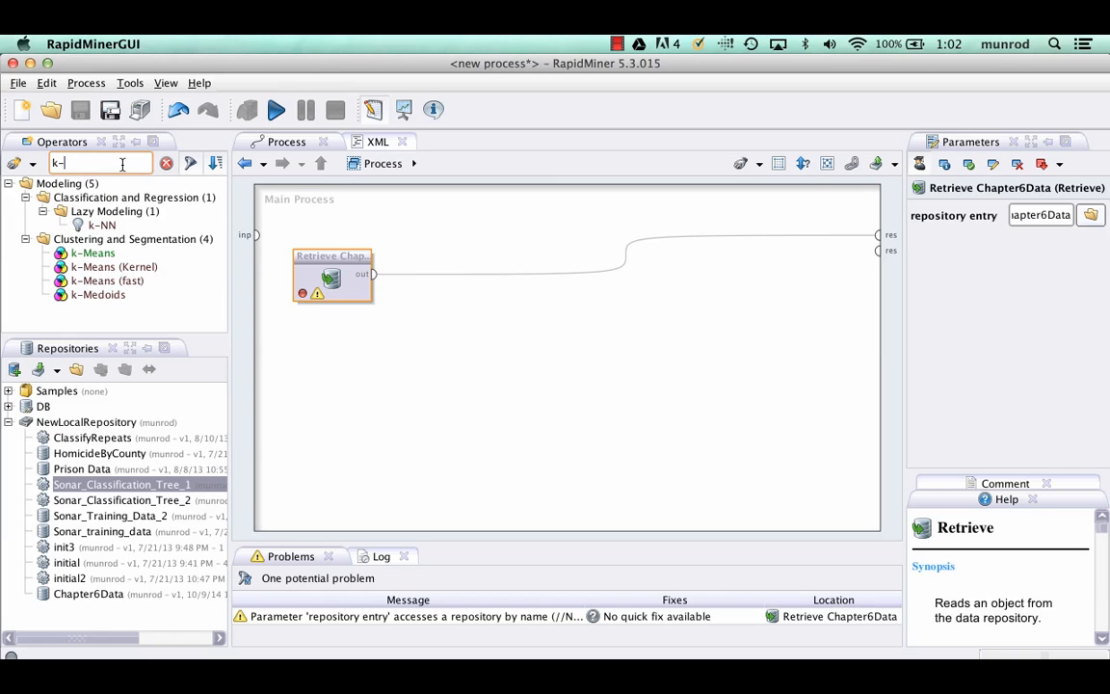
type("m")
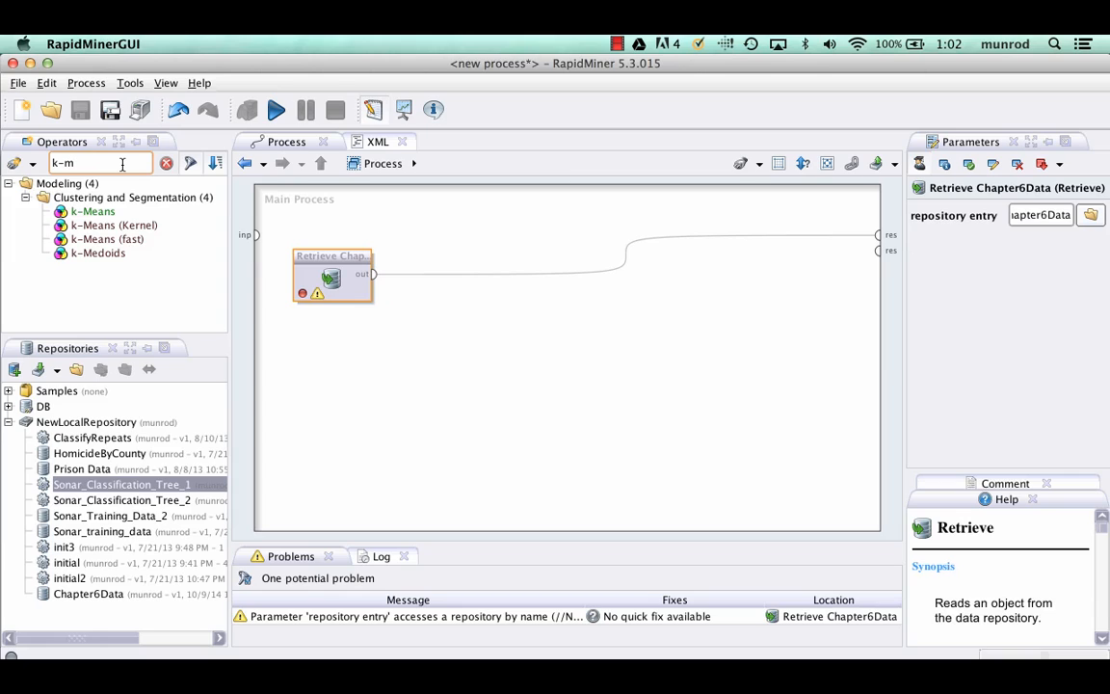
left_click(61, 214)
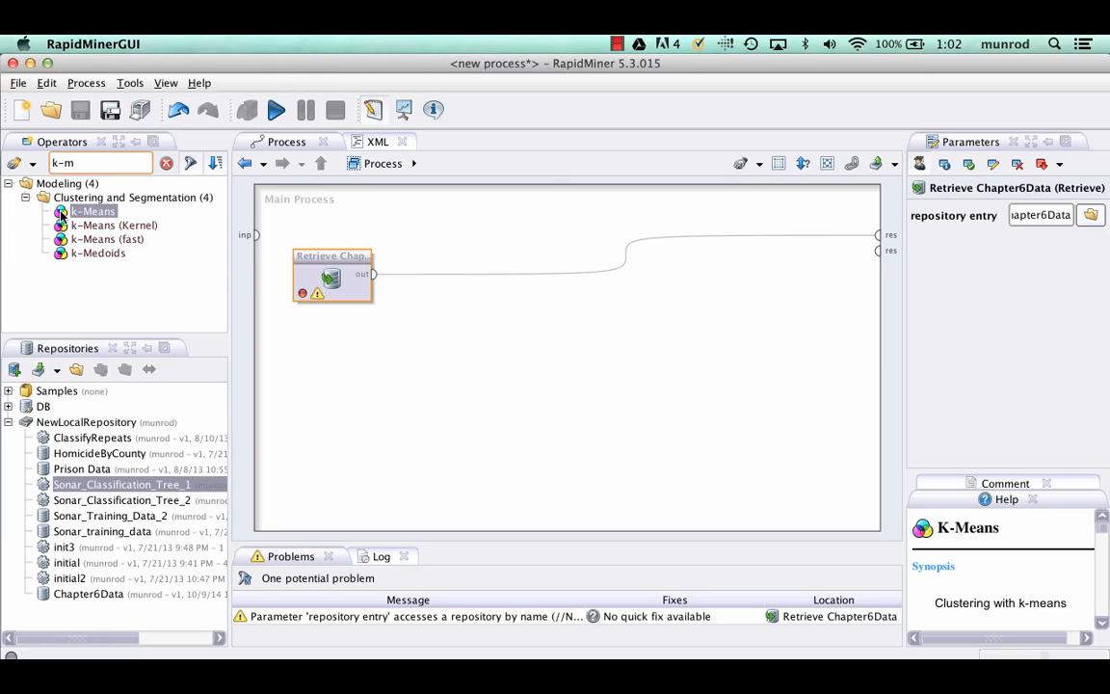
left_click_drag(61, 214, 494, 326)
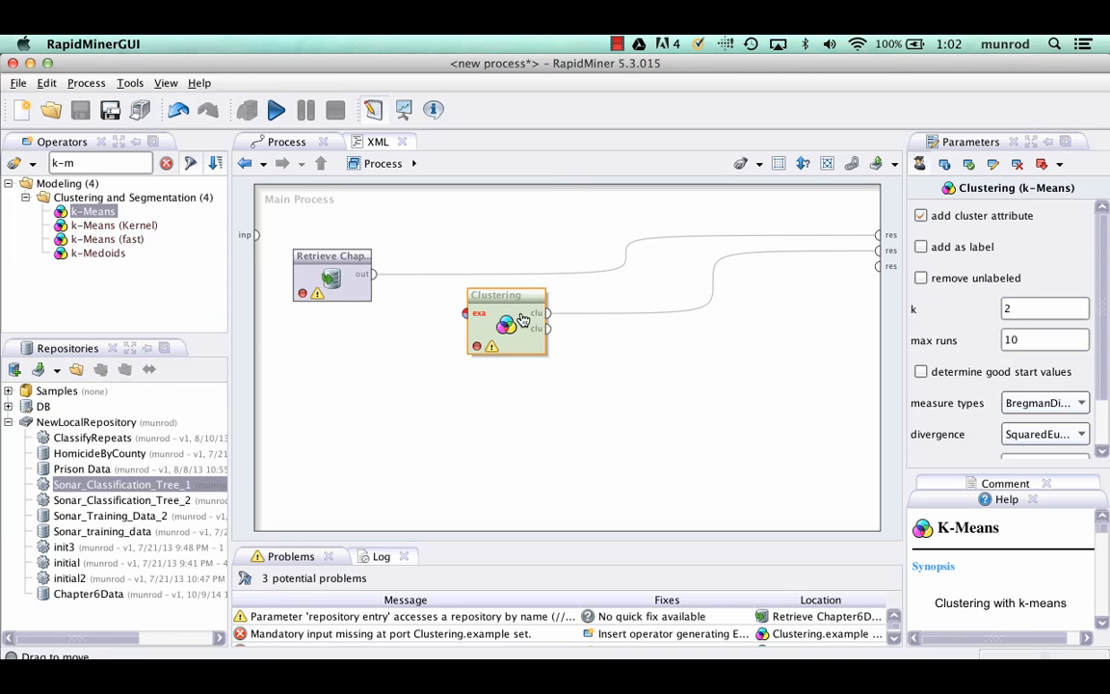
left_click(369, 277)
left_click_drag(378, 280, 503, 248)
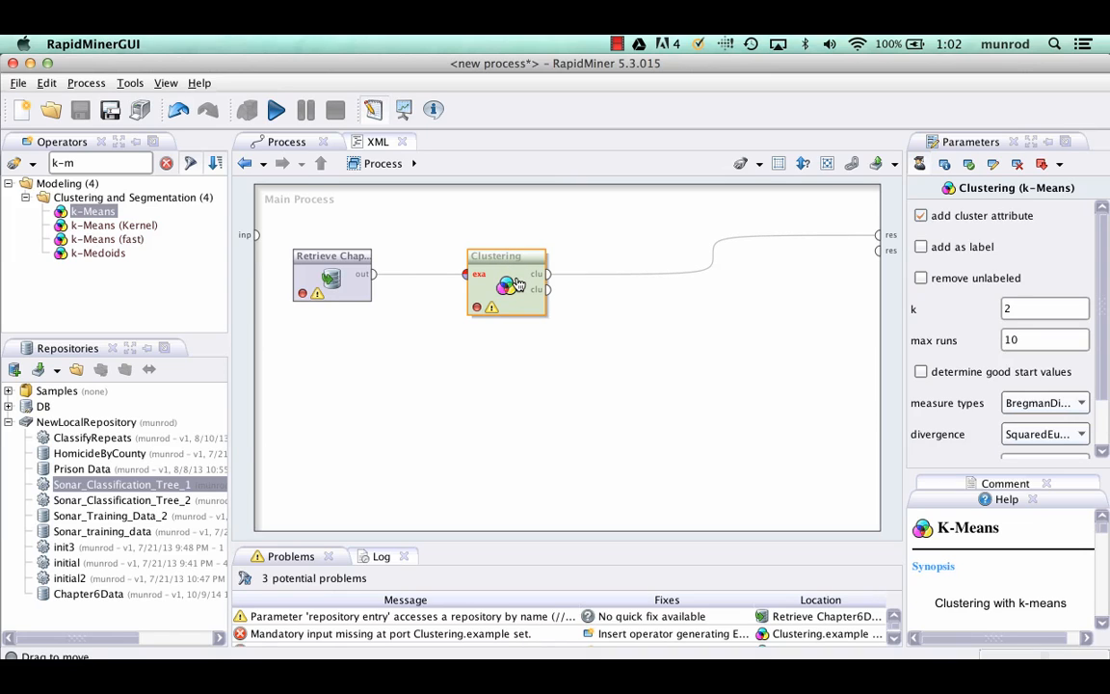
- Set k to 4 for the k-Means clustering, move the operator closer to the Retrieve operator and review its remaining parameters
double_click(1008, 307)
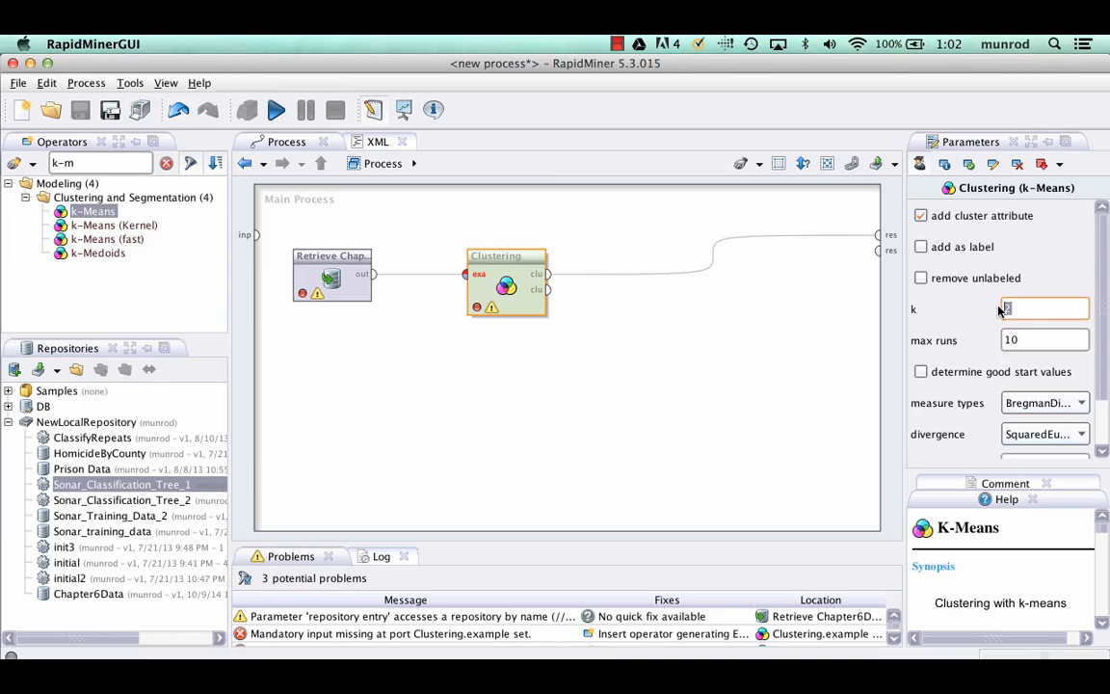
type("4")
left_click_drag(537, 261, 479, 260)
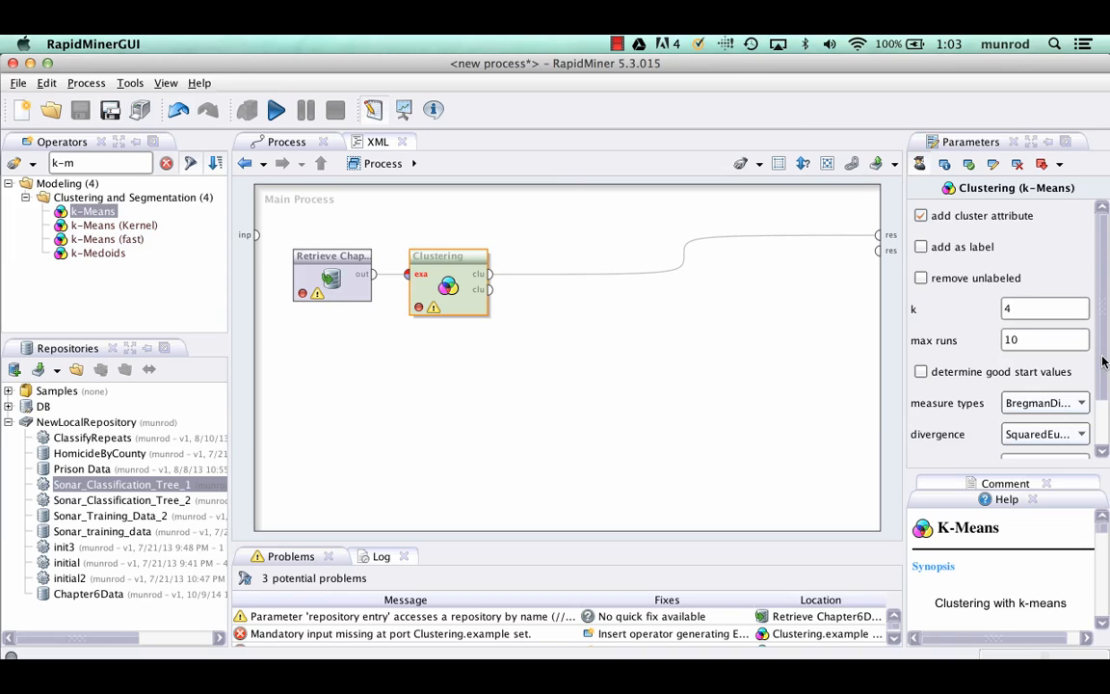
scroll(1105, 428, "down", 3)
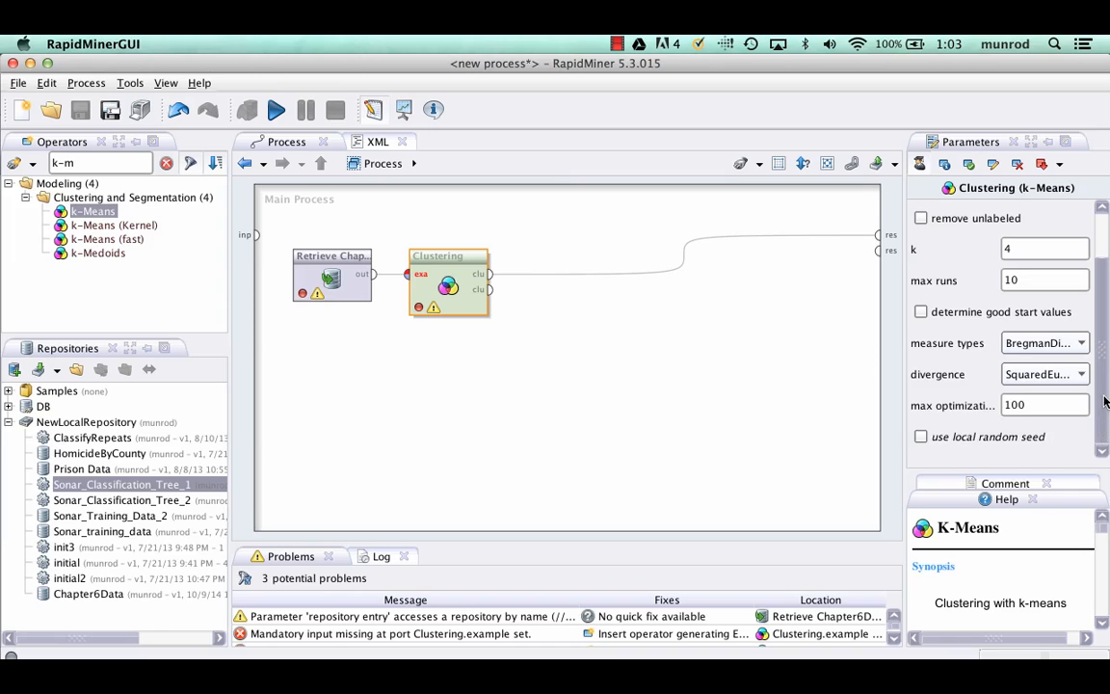
scroll(1098, 301, "up", 3)
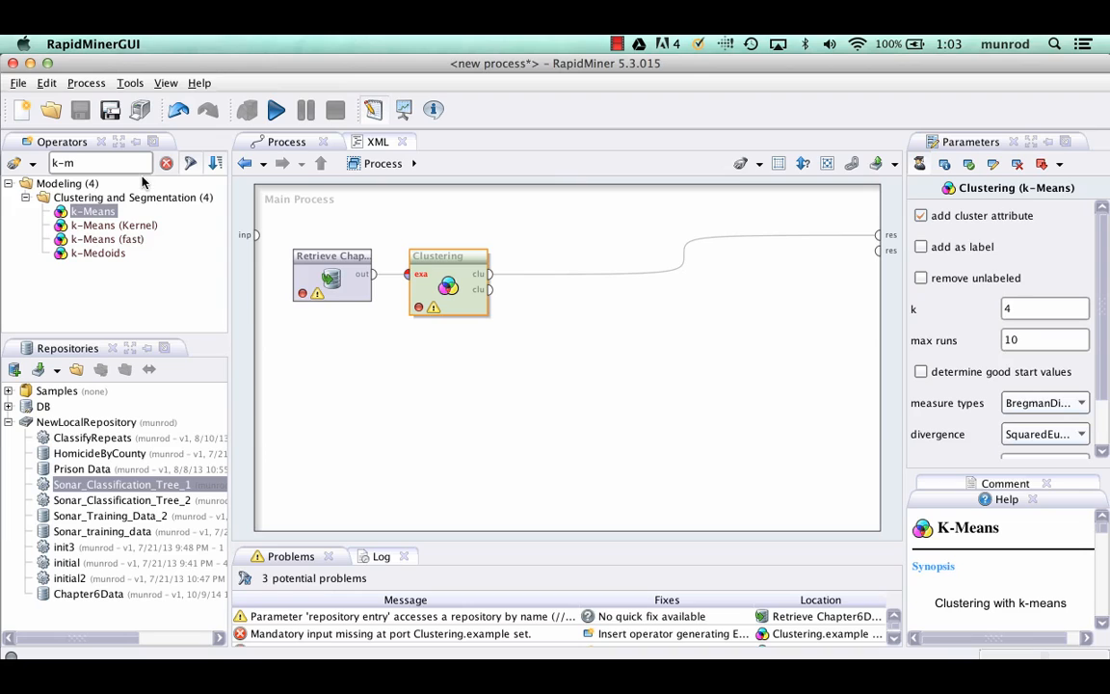
- Search the operators for "filter" and add Filter Examples below the clustering, wired between its second output and a result port
left_click(53, 163)
left_click_drag(53, 163, 110, 162)
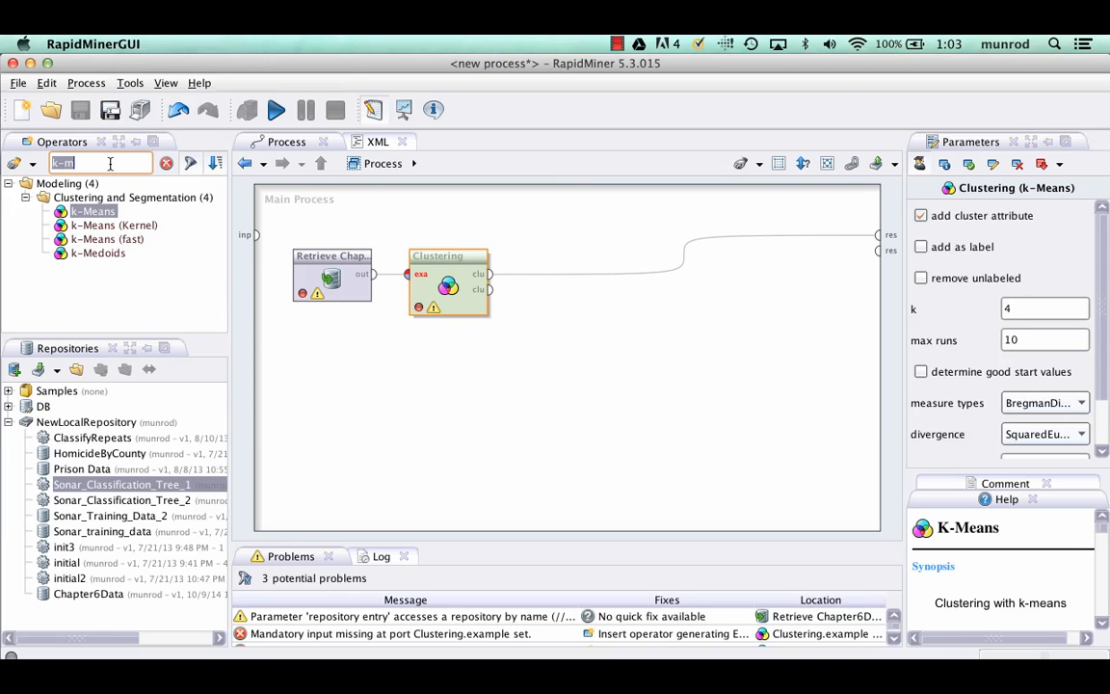
type("f")
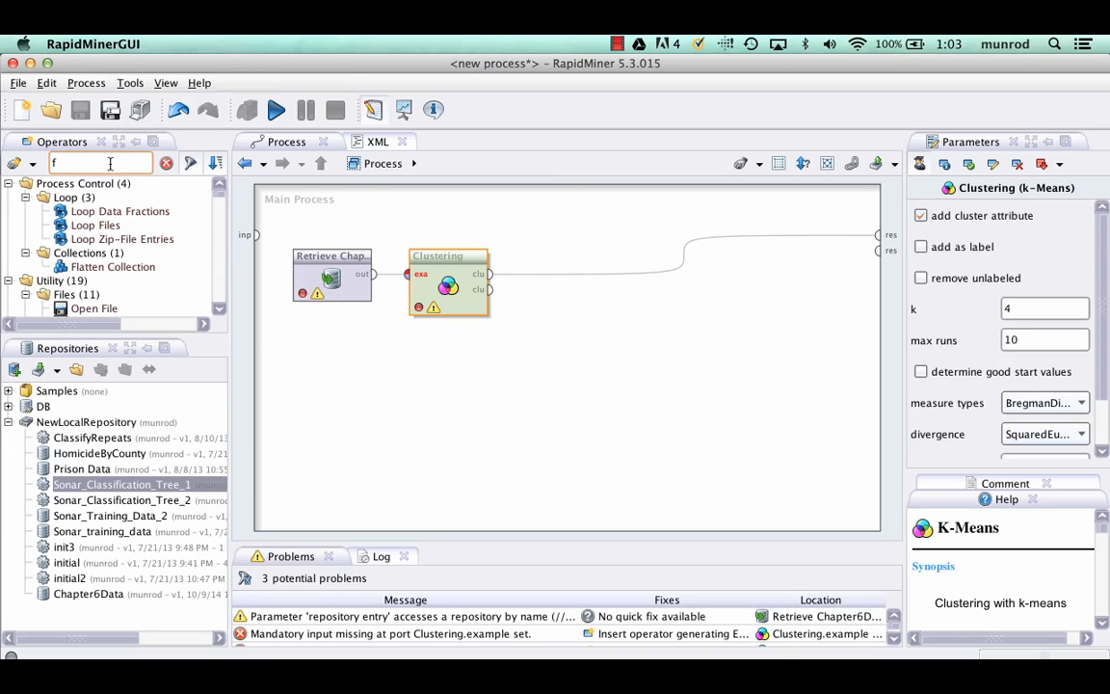
type("ilt")
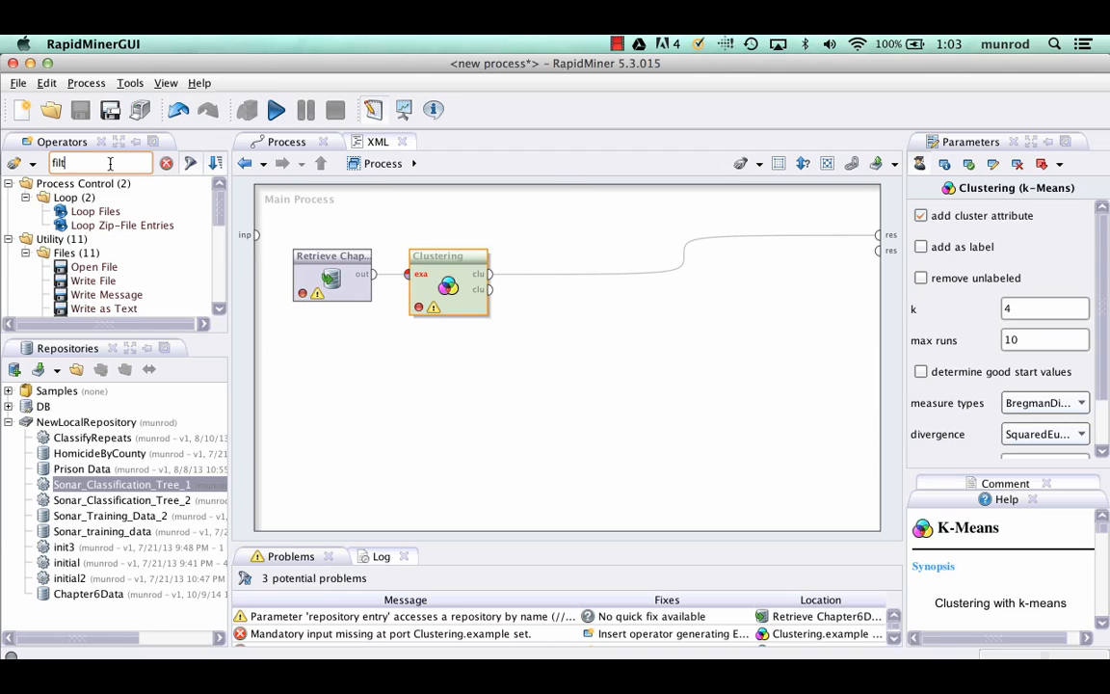
type("er")
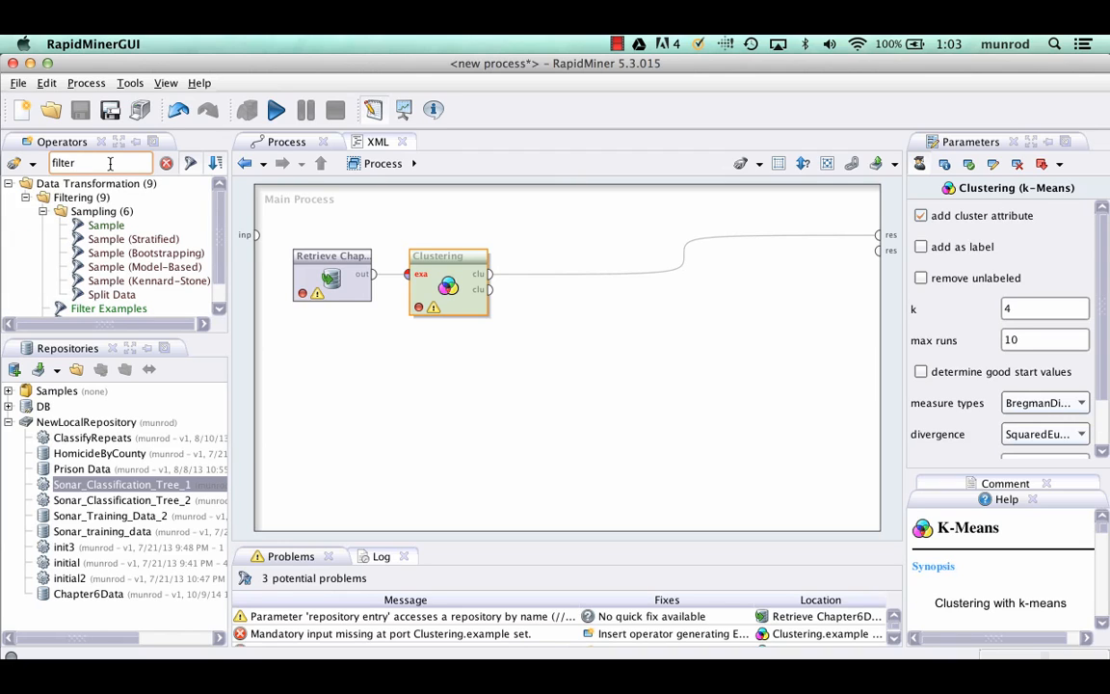
left_click_drag(96, 308, 584, 353)
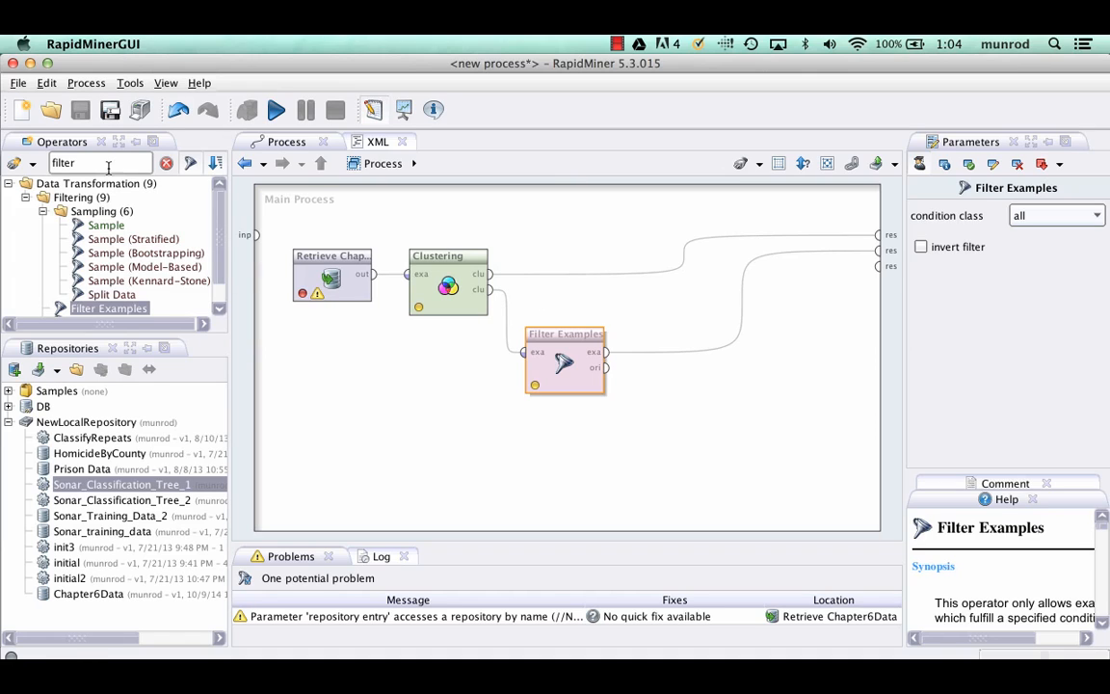
- Find the Write CSV operator, connect the Filter Examples output to its input and align it level with Filter Examples
left_click(167, 163)
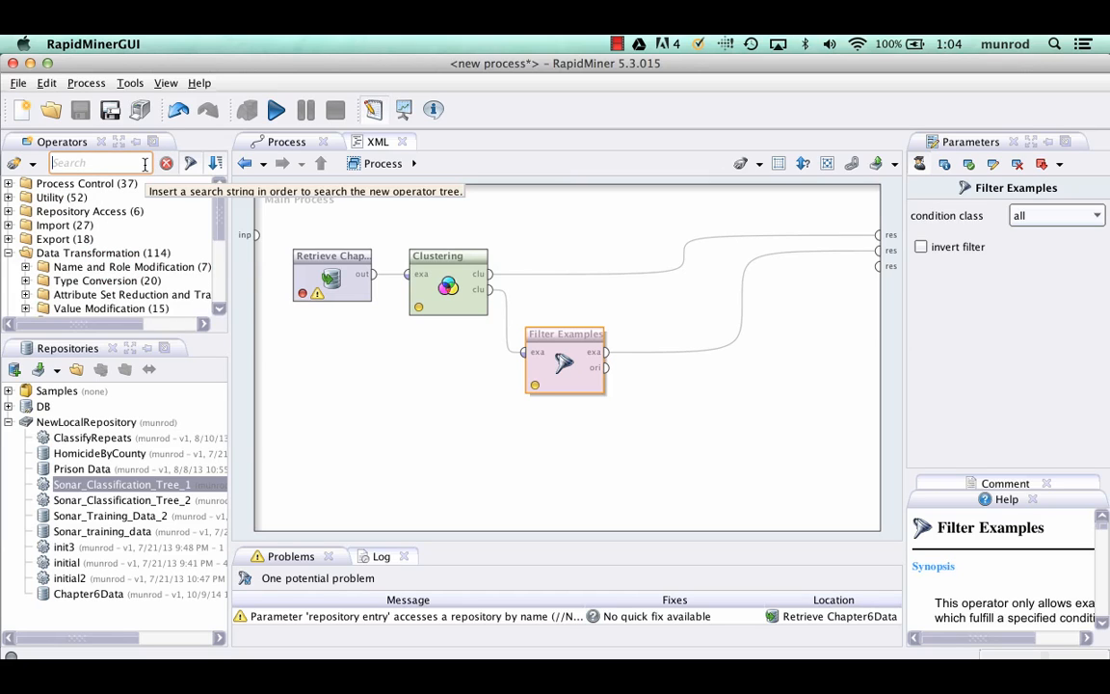
type("expo")
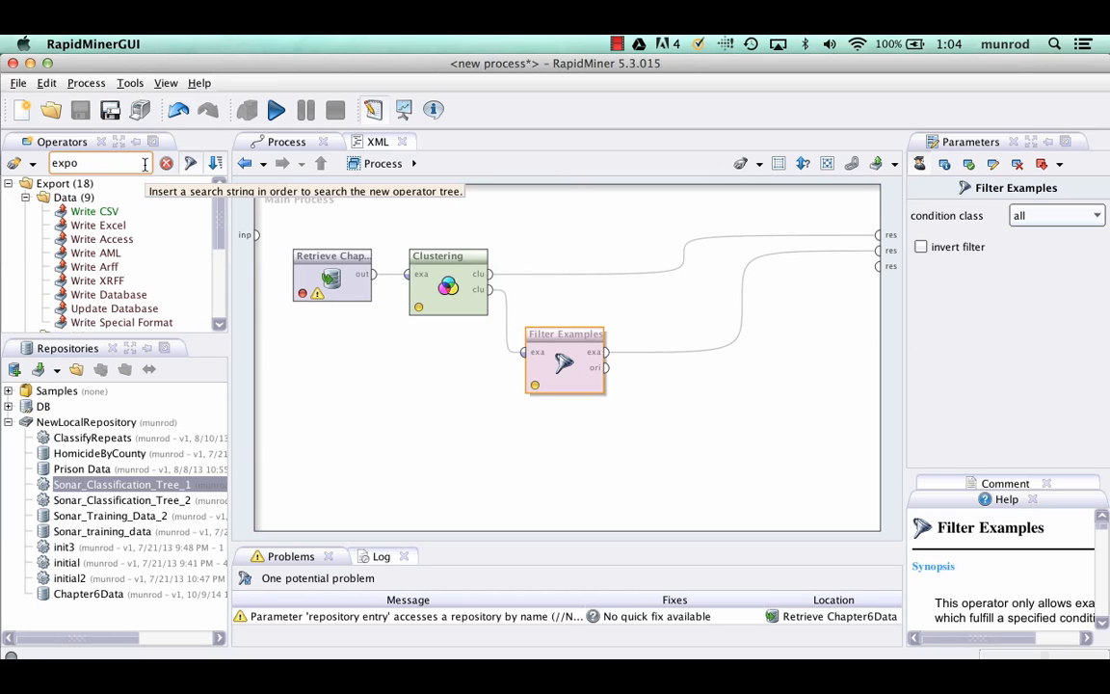
left_click_drag(71, 216, 726, 390)
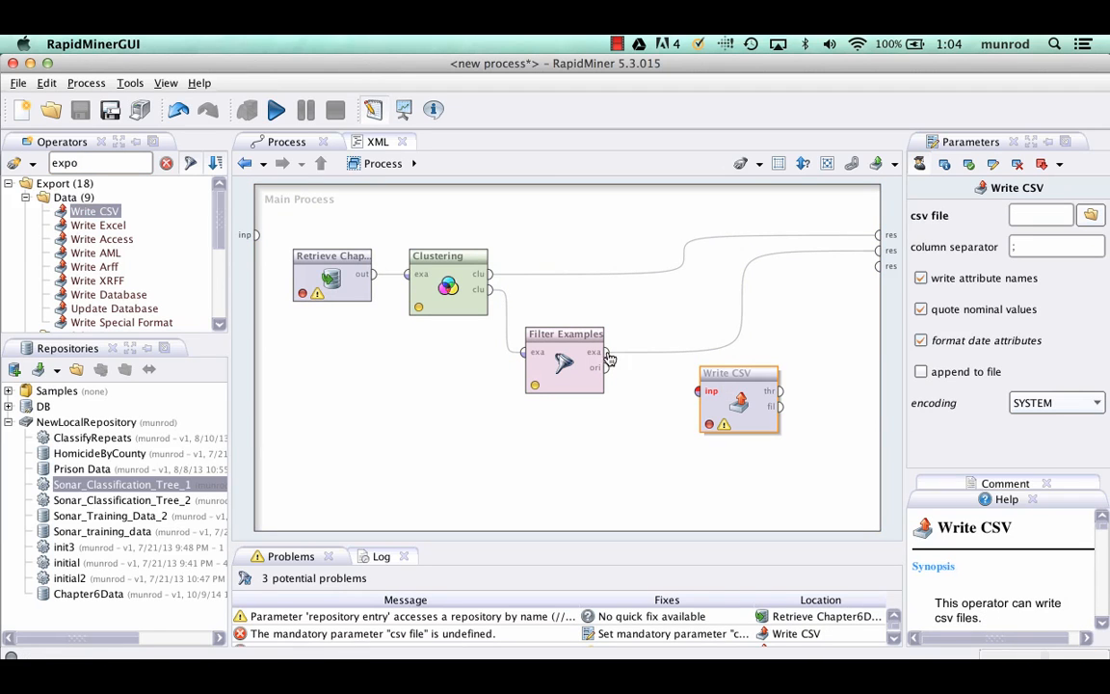
left_click_drag(603, 354, 700, 399)
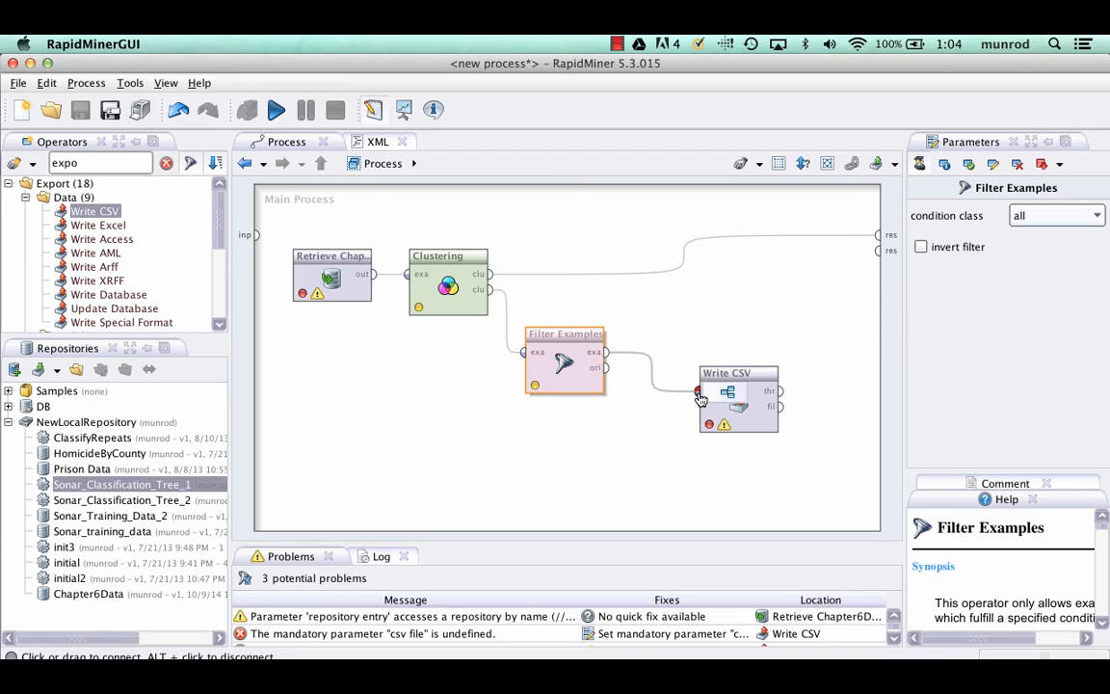
left_click_drag(772, 368, 726, 333)
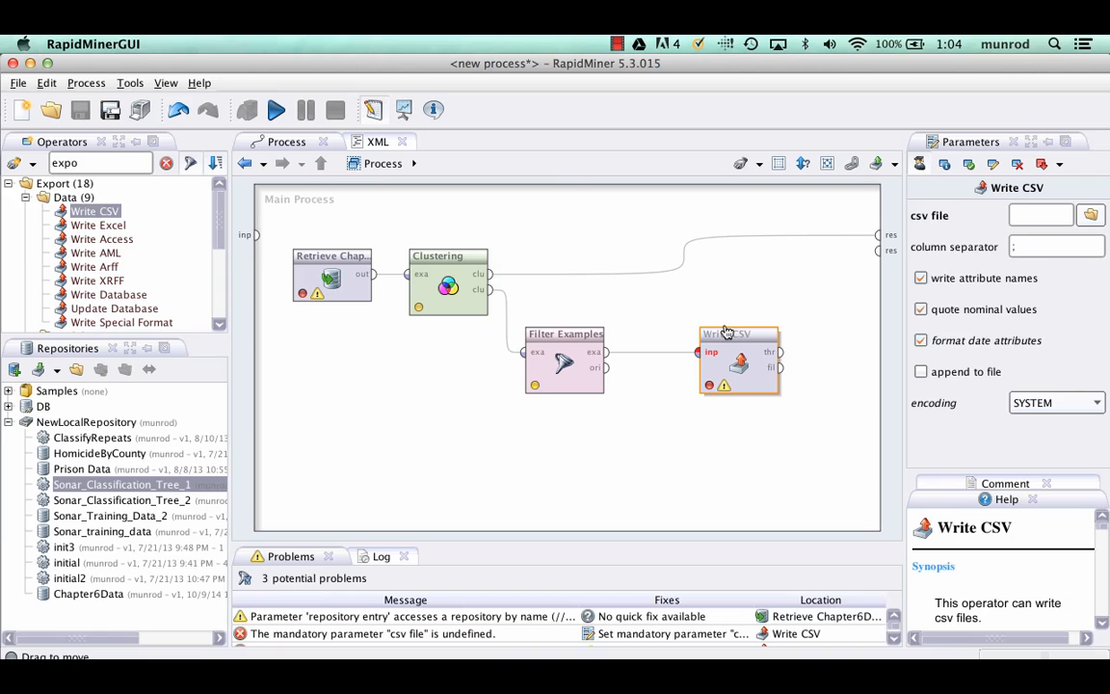
- Set the Write CSV output file to OutputForChapter6.csv in the Downloads folder
left_click(1092, 217)
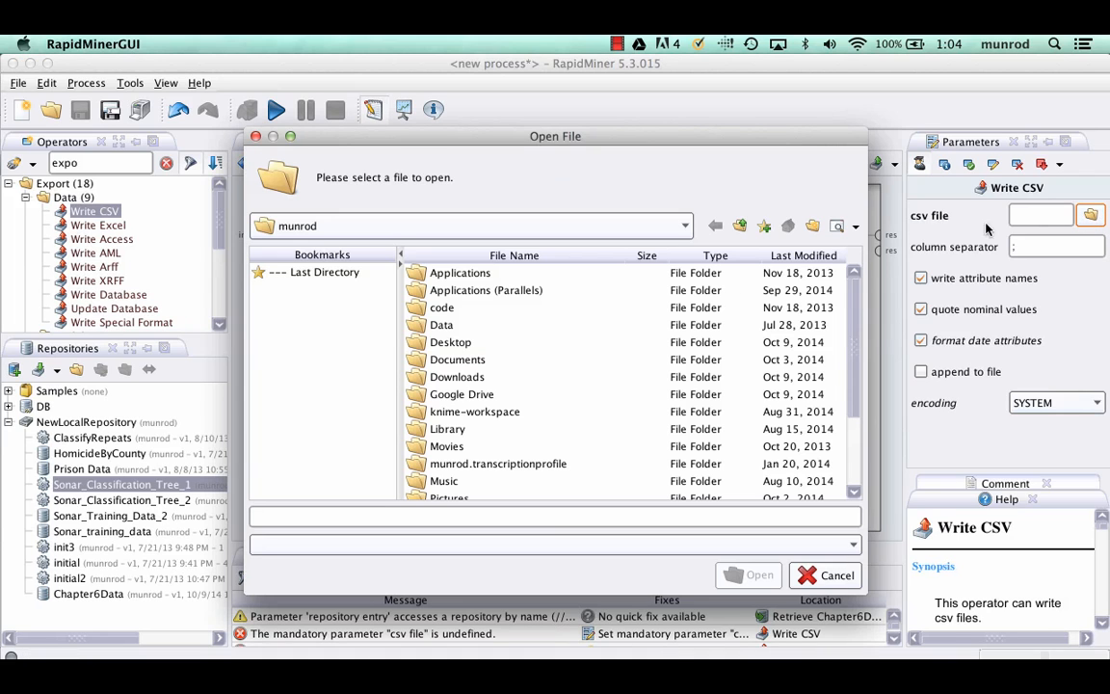
left_click(420, 379)
double_click(420, 379)
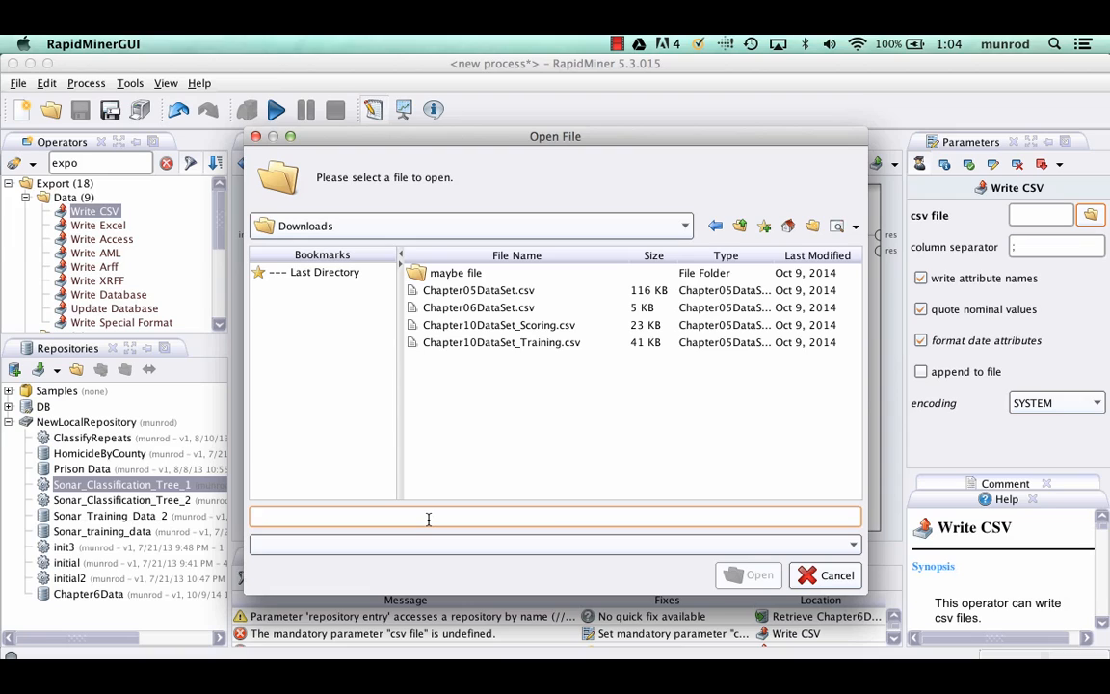
type("Output")
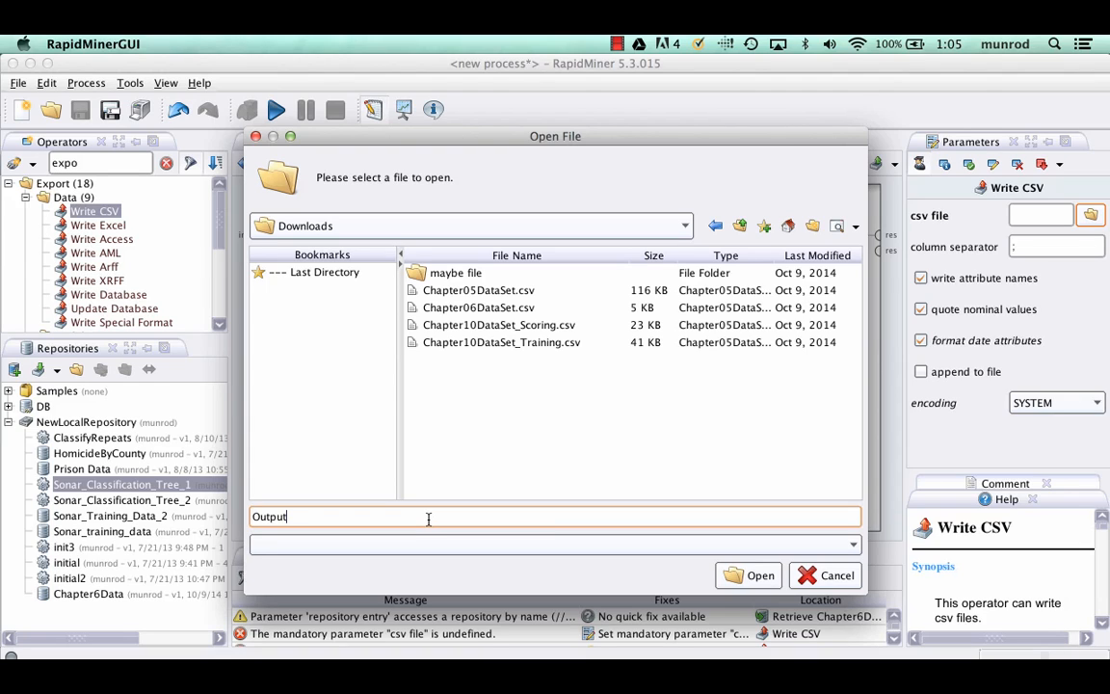
type("ForChapter6.csv")
left_click(741, 576)
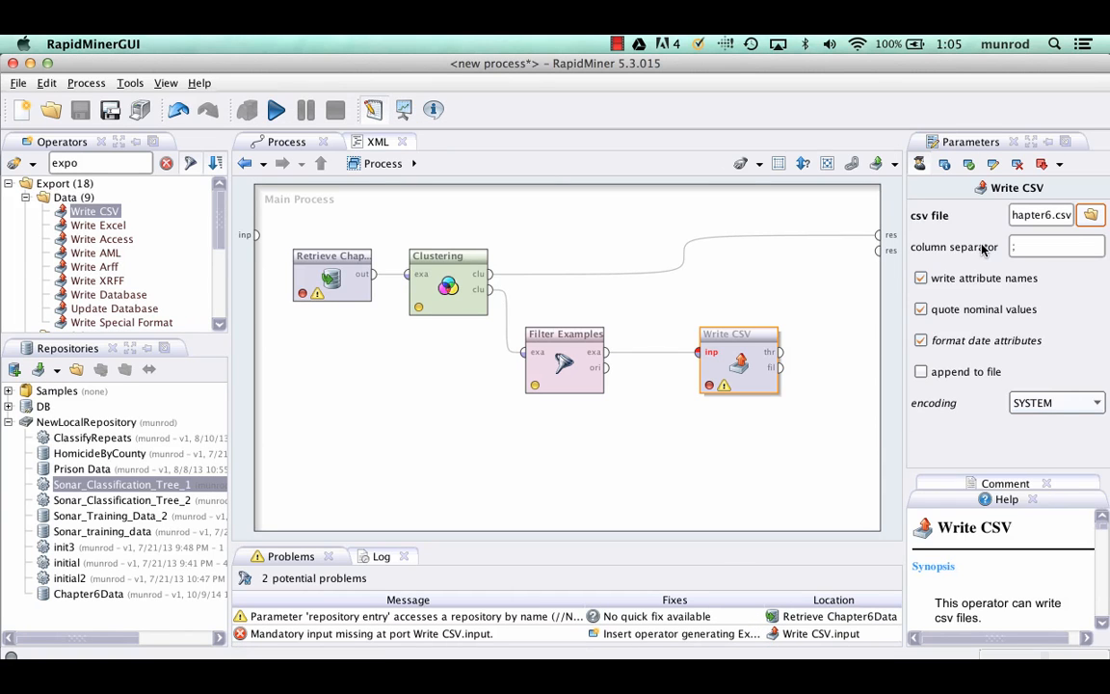
- Change the Write CSV column separator to a comma and deselect the operator
left_click(1023, 246)
left_click_drag(1016, 248, 1005, 249)
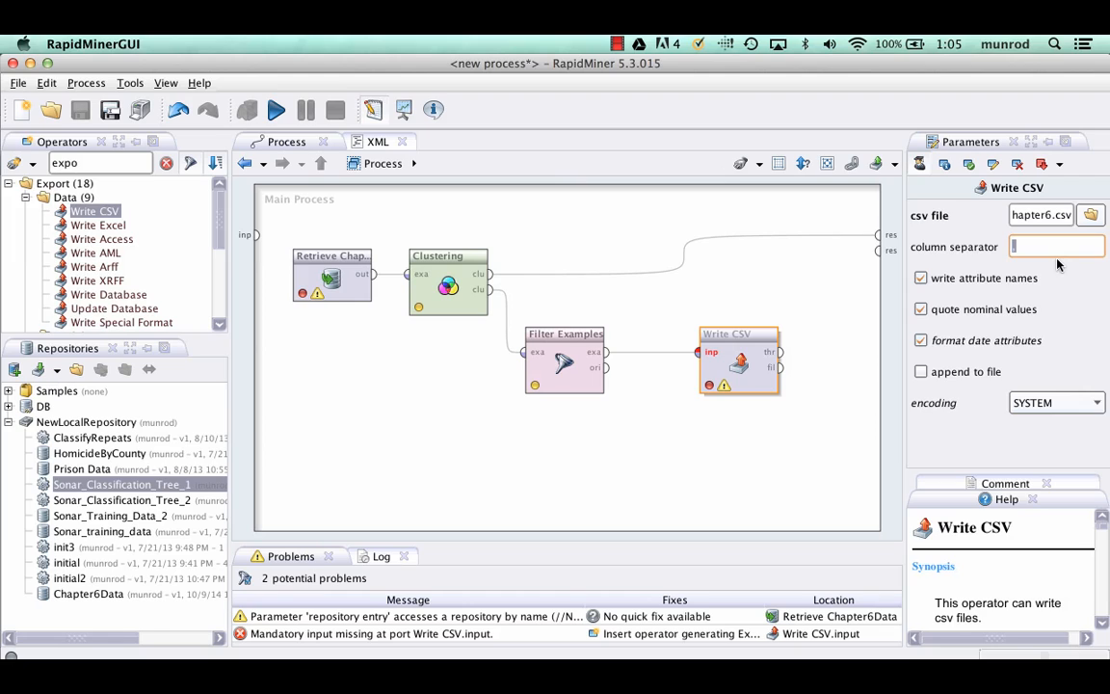
key("BackSpace")
type(",")
left_click(511, 473)
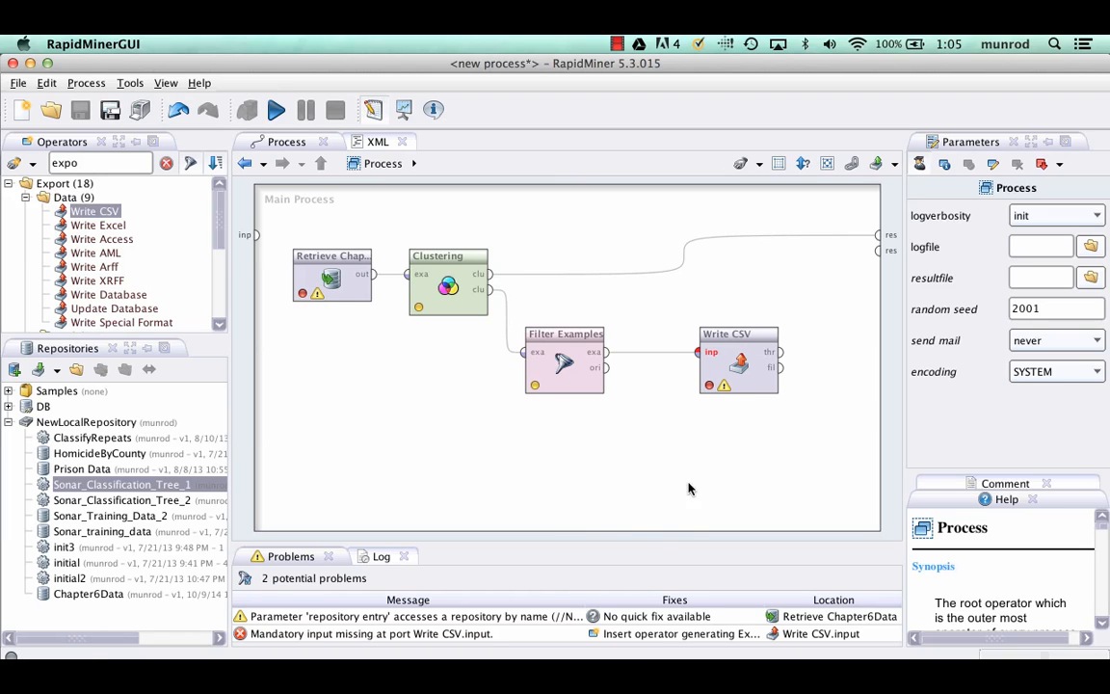
- Examine the missing-input problem reported for Write CSV and check the parameters of Filter Examples and Write CSV
left_click(338, 635)
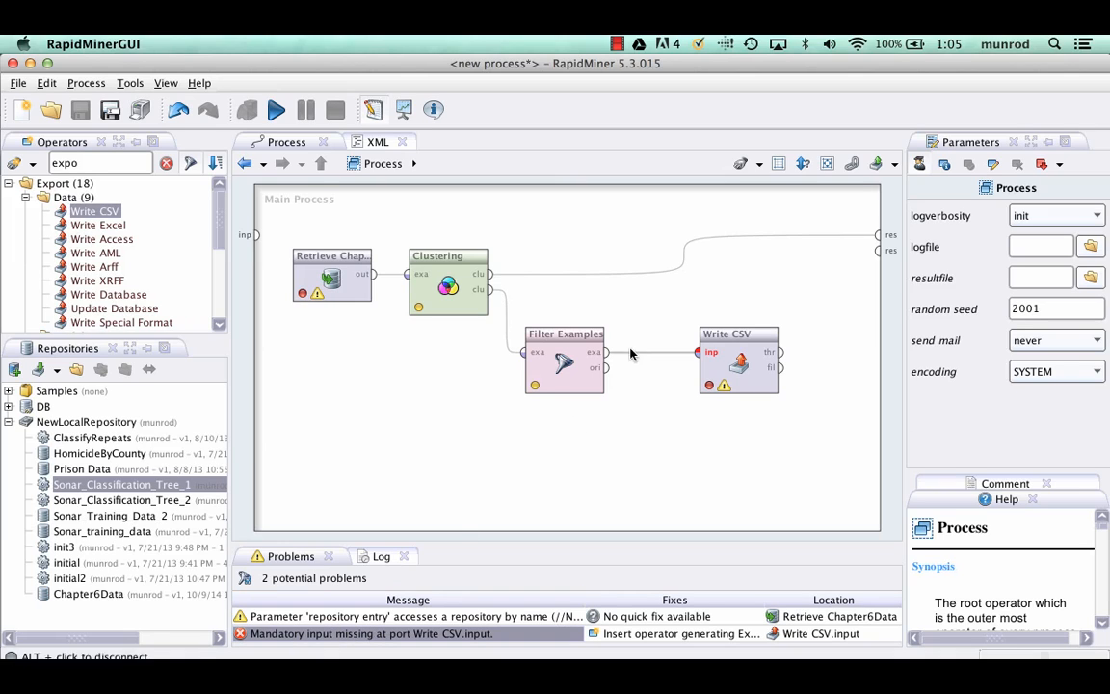
left_click(583, 336)
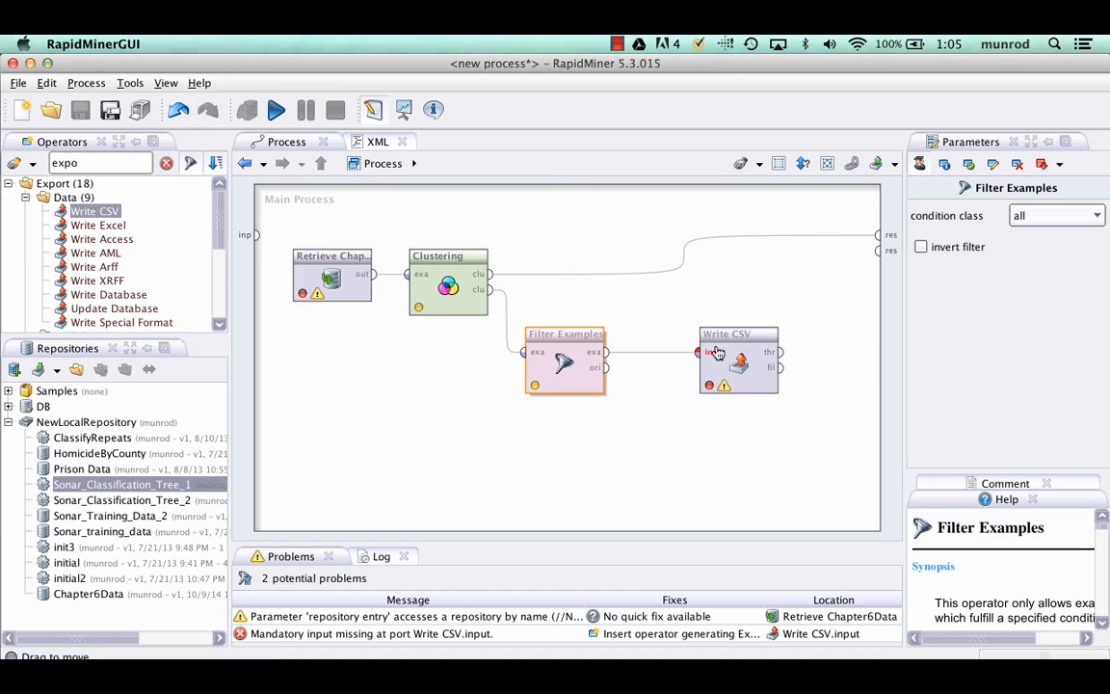
mouse_move(702, 342)
left_mouse_down()
mouse_move(759, 342)
mouse_move(712, 341)
left_mouse_up()
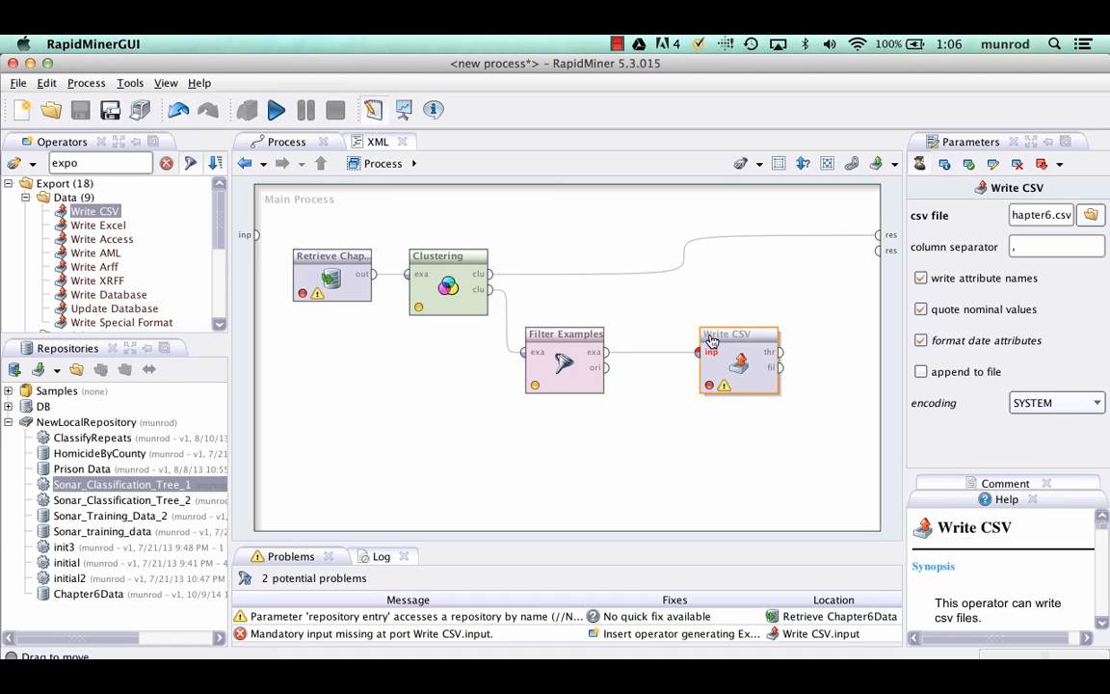
- Run the process, saving it as Chapter6Result in NewLocalRepository, and show the cluster model's centroid table
left_click(276, 112)
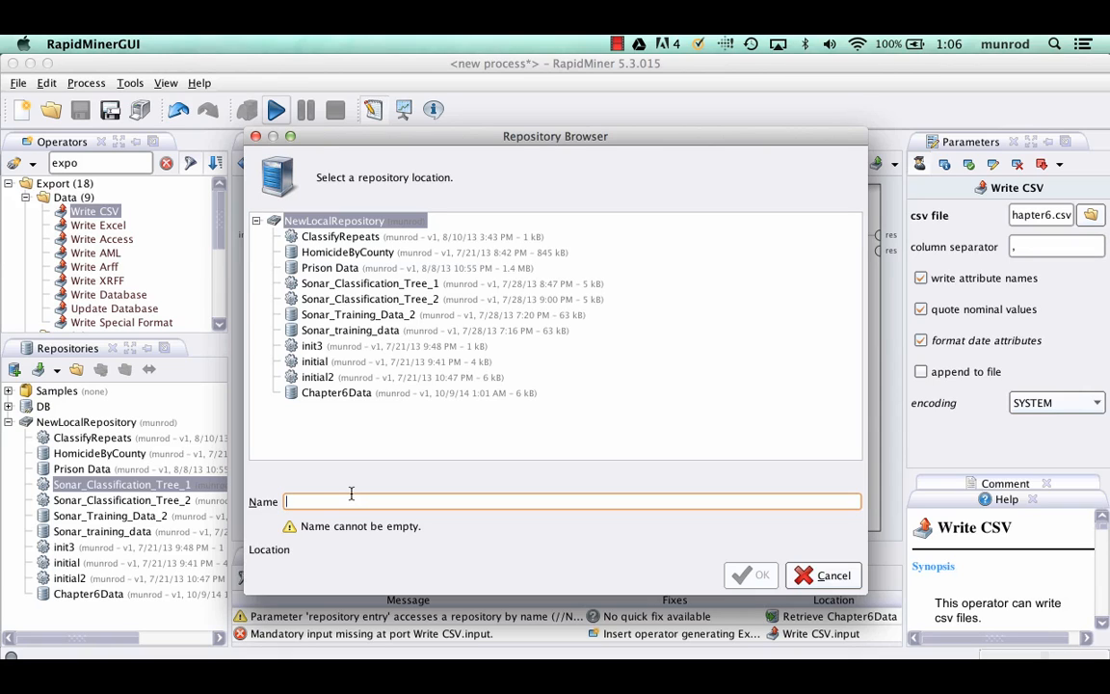
type("Chap")
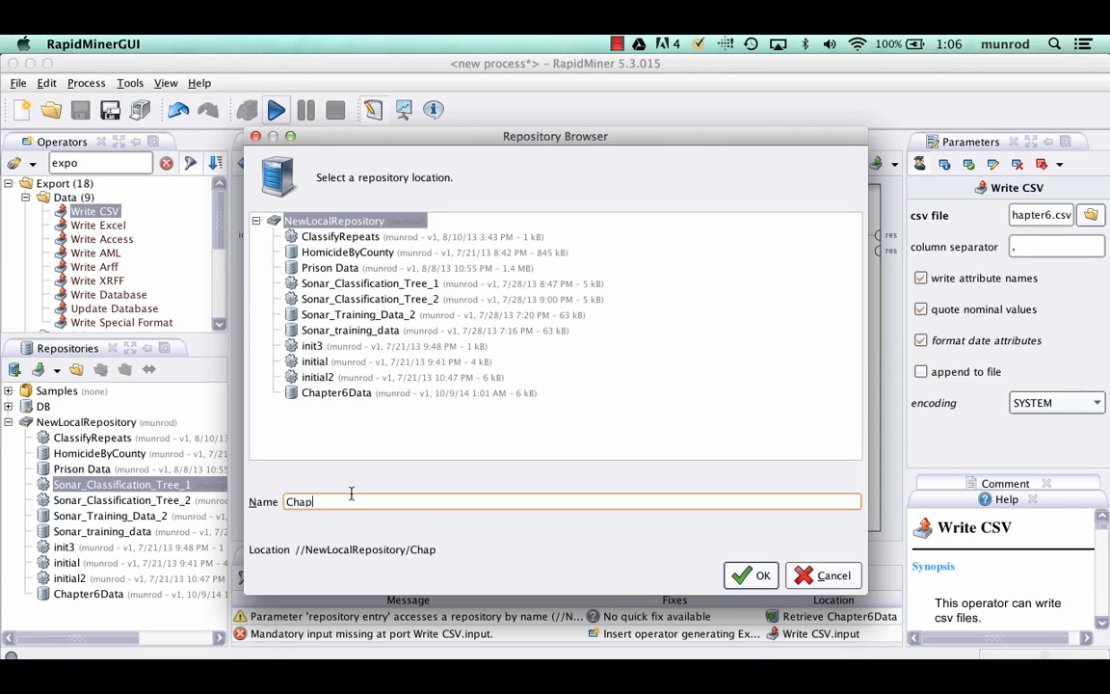
type("ter6Reult")
key("BackSpace")
key("BackSpace")
type("slt")
left_click(756, 575)
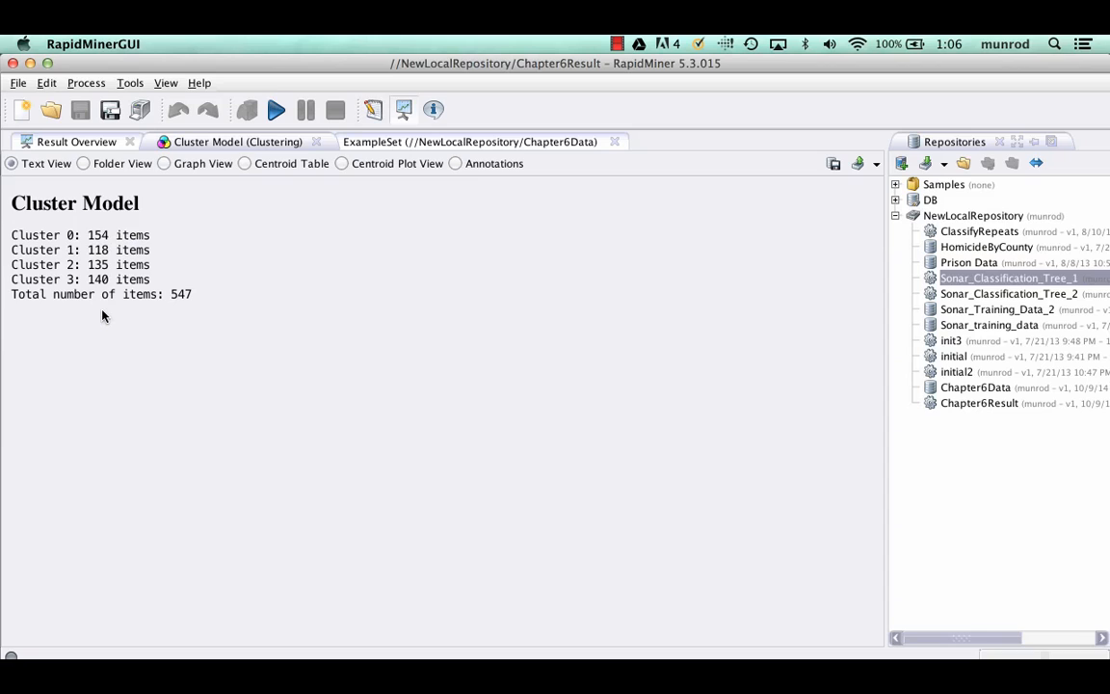
left_click(245, 164)
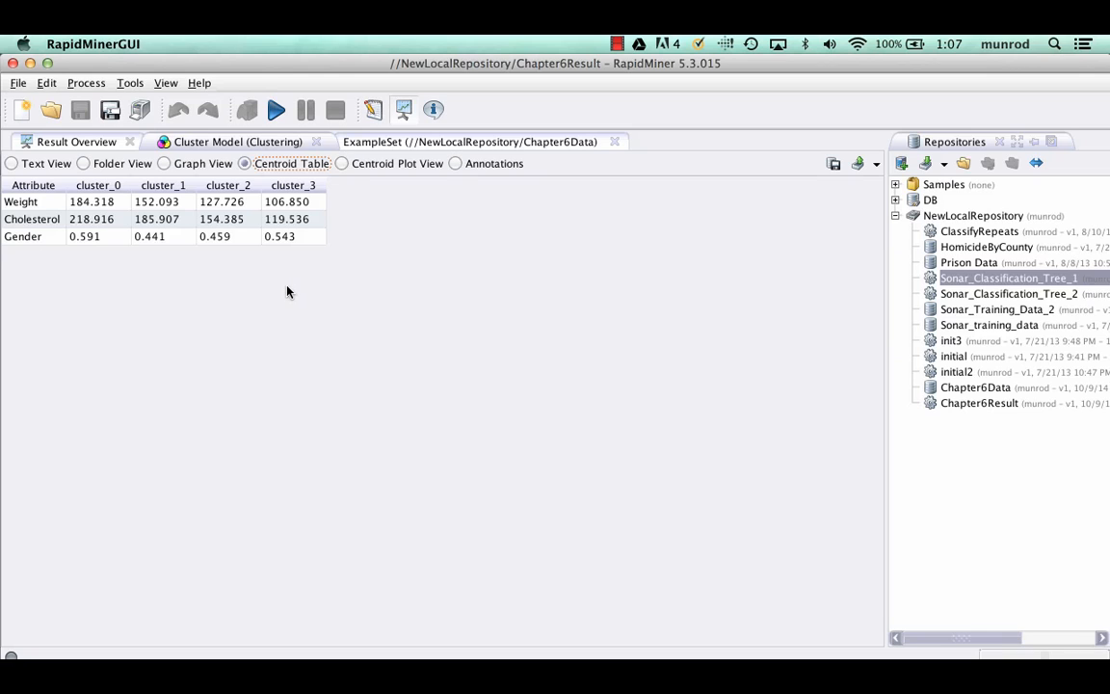
- Search the computer for "excel" and switch to Microsoft Excel
key("super+space")
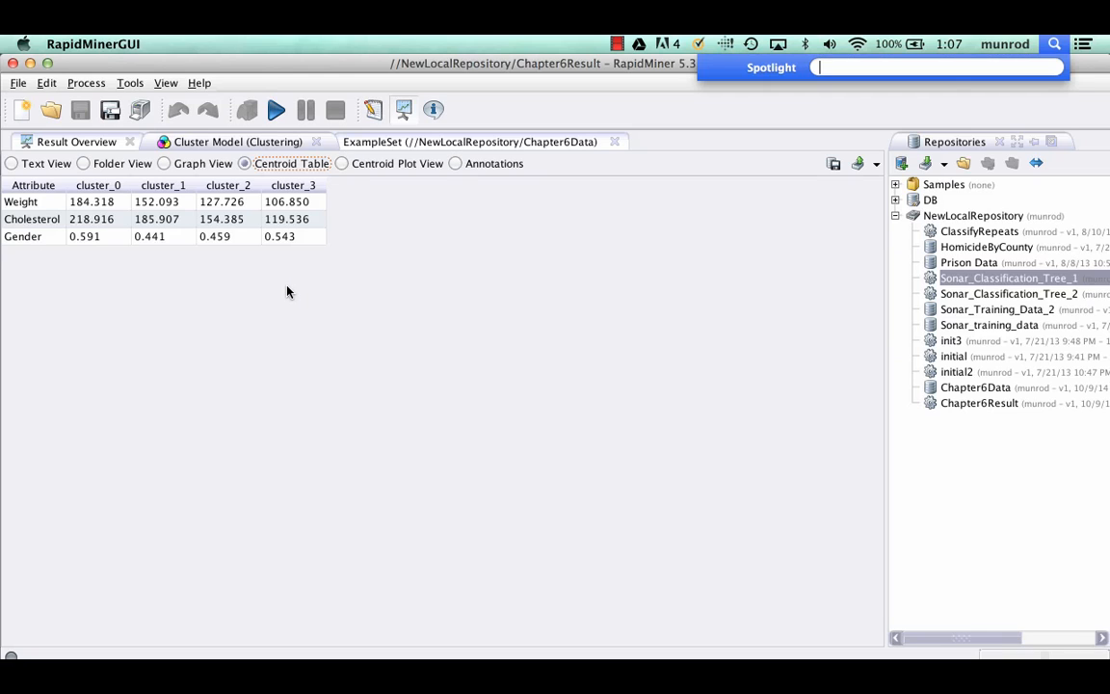
type("excel")
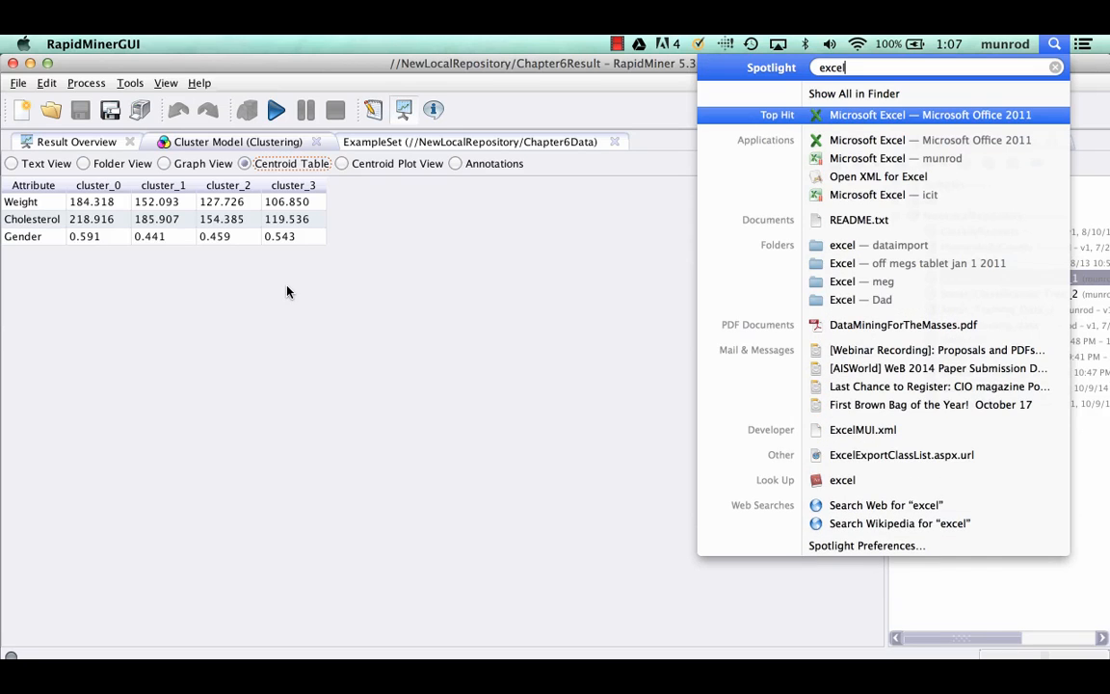
key("Return")
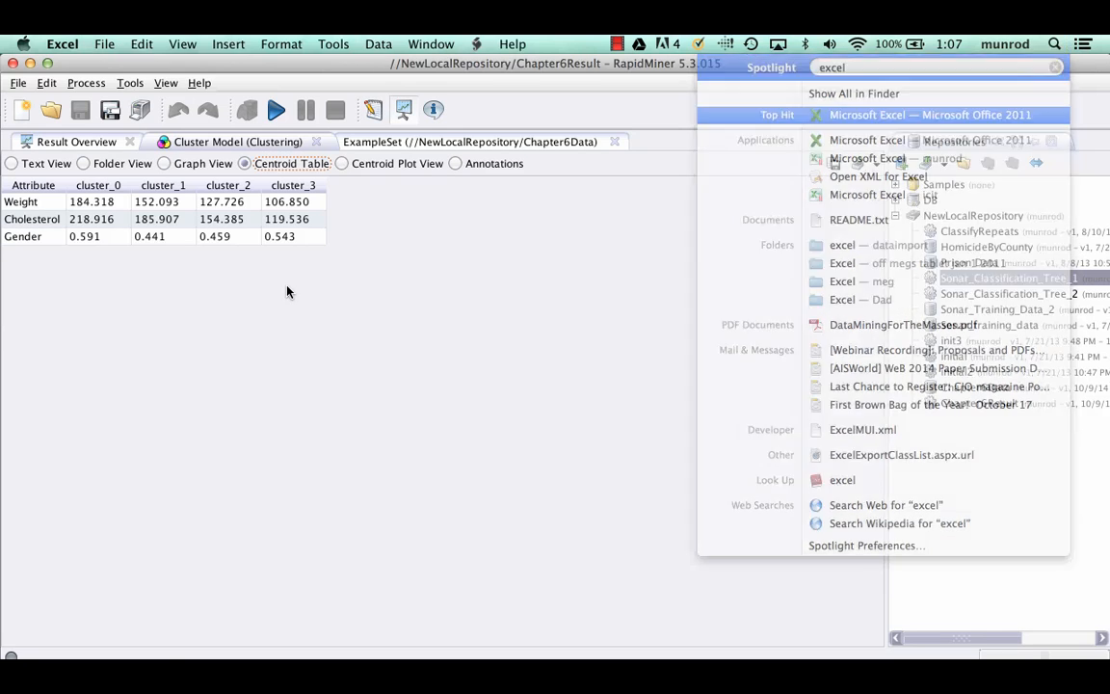
left_click(102, 44)
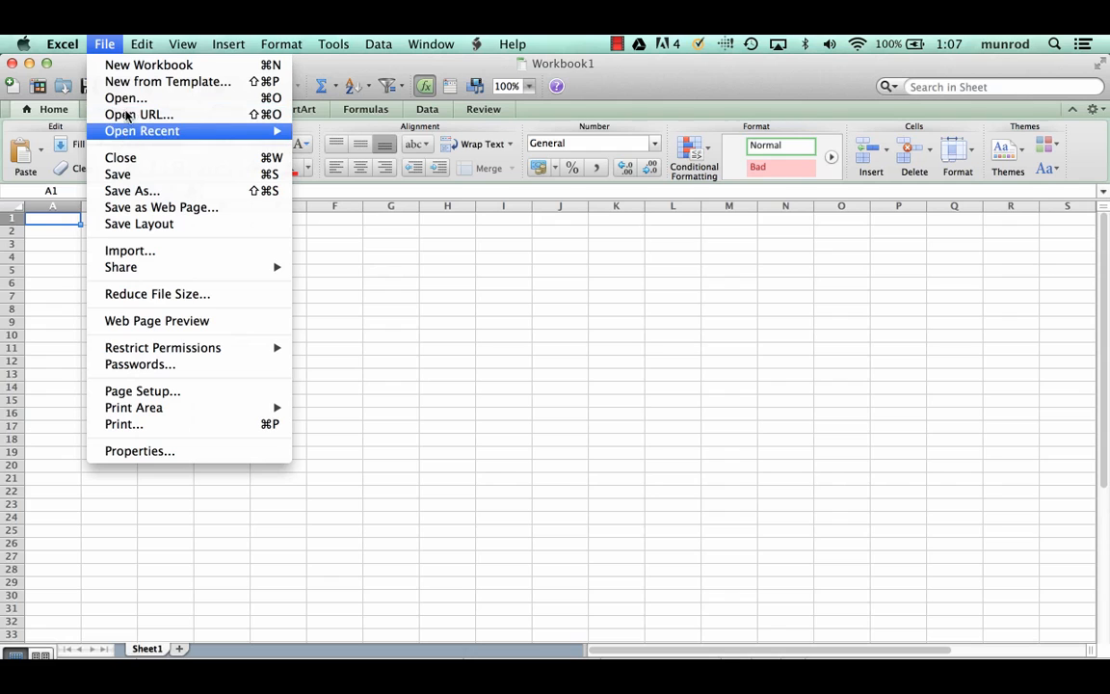
left_click(126, 99)
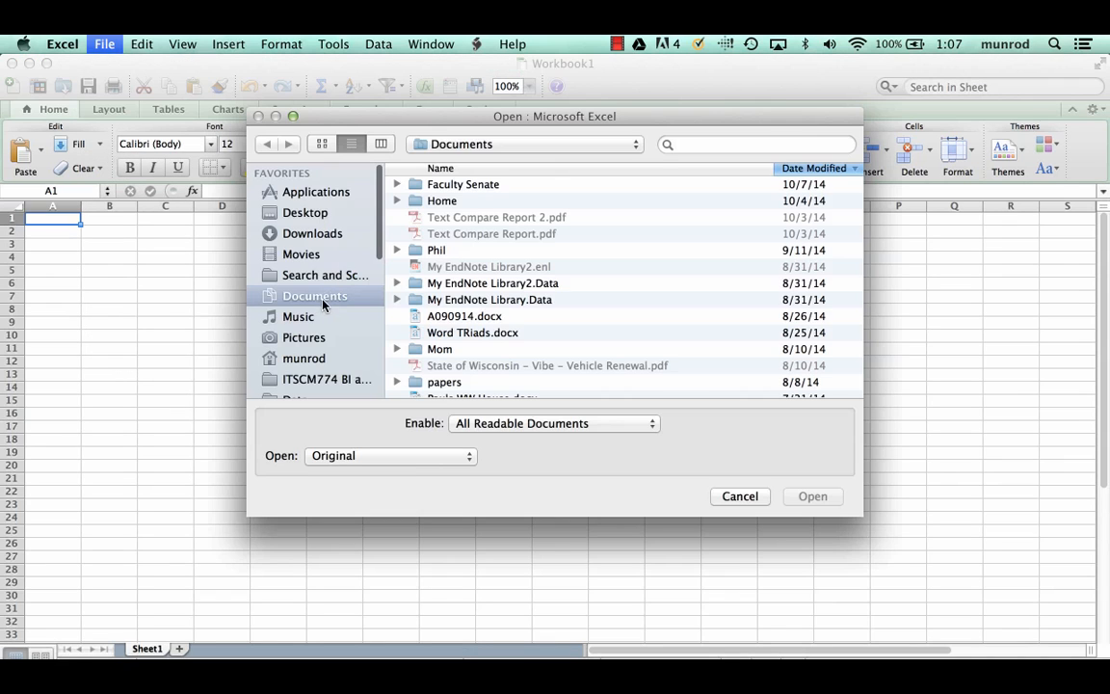
left_click(311, 235)
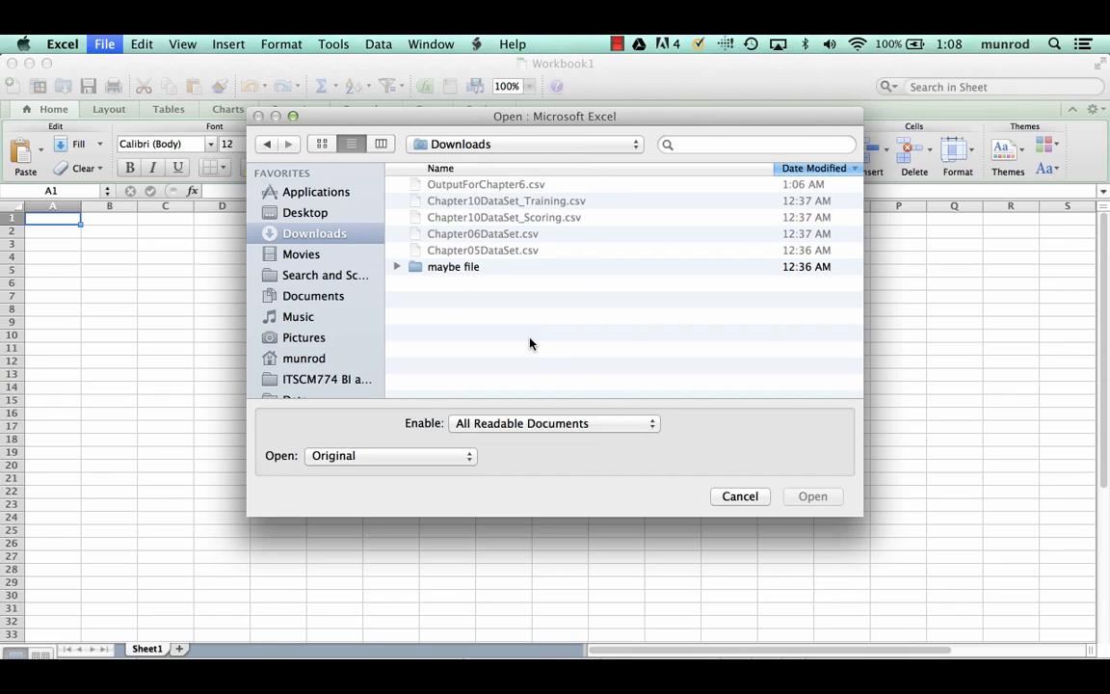
left_click(525, 425)
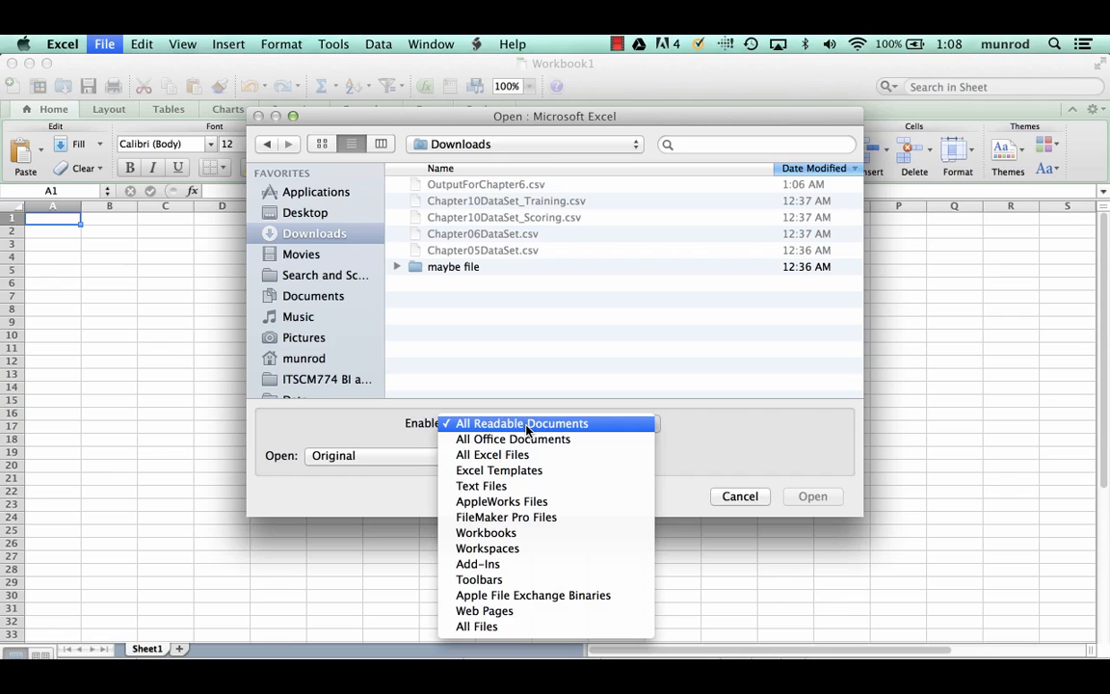
left_click(463, 424)
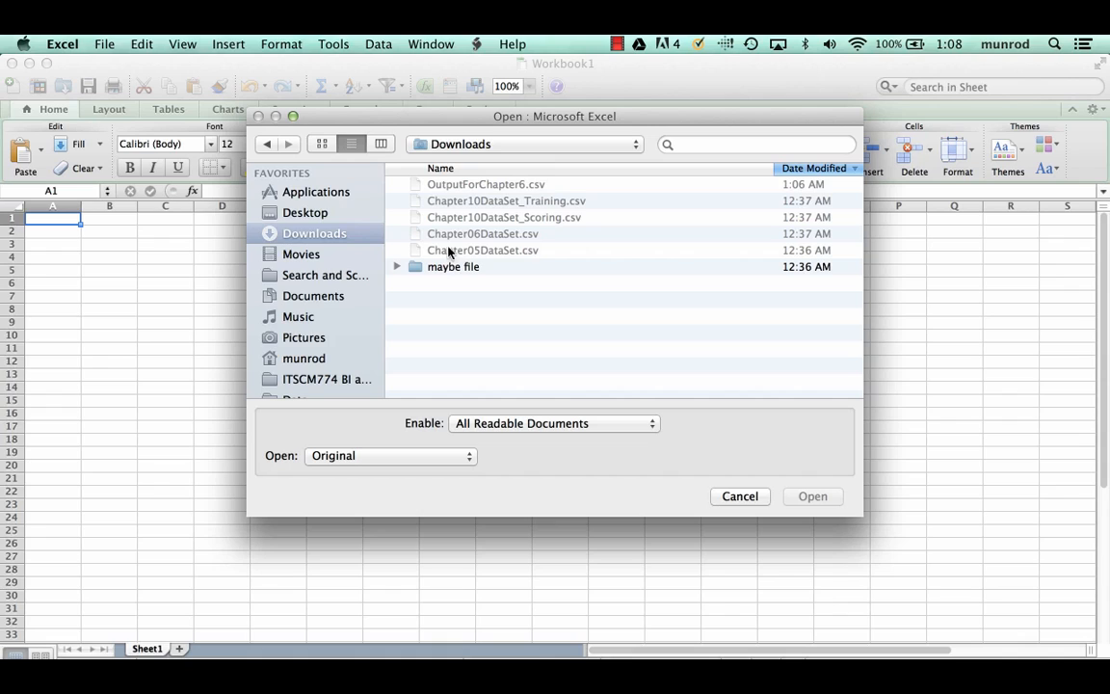
left_click(740, 497)
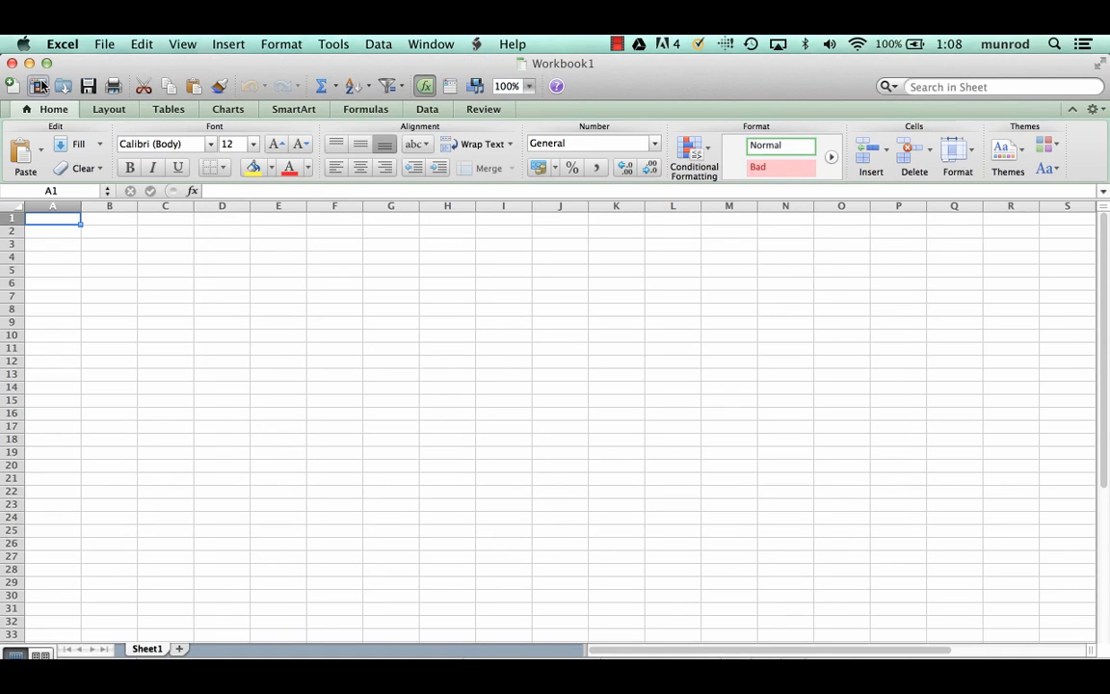
- Start a CSV file import and choose OutputForChapter6.csv from the Downloads folder as its source
left_click(95, 44)
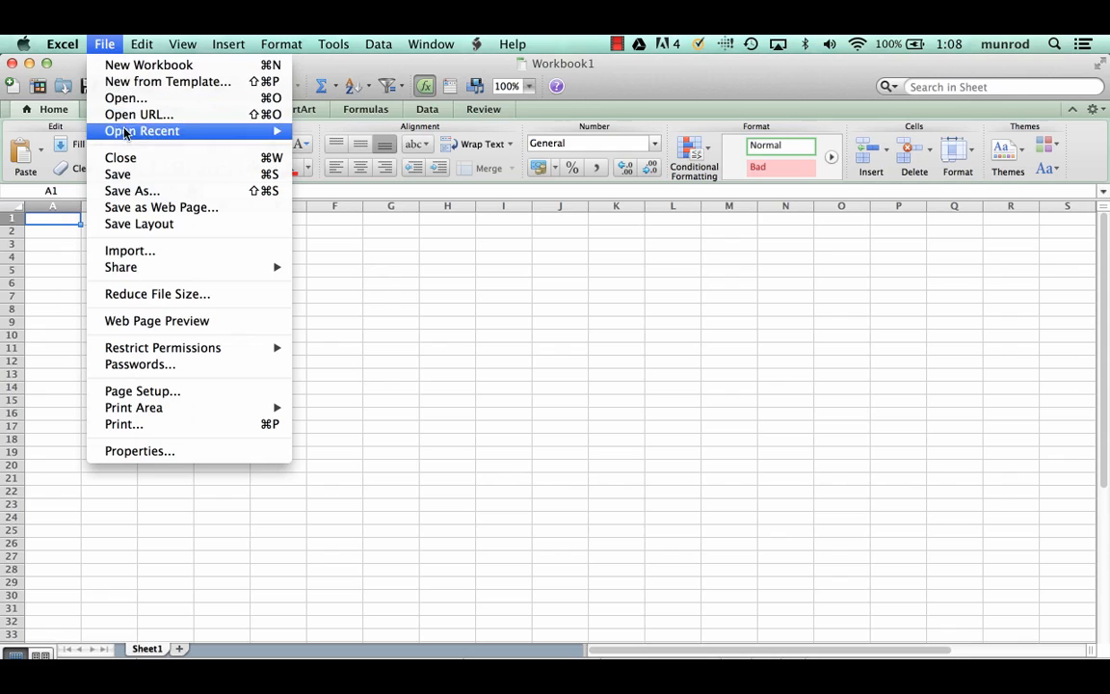
left_click(122, 251)
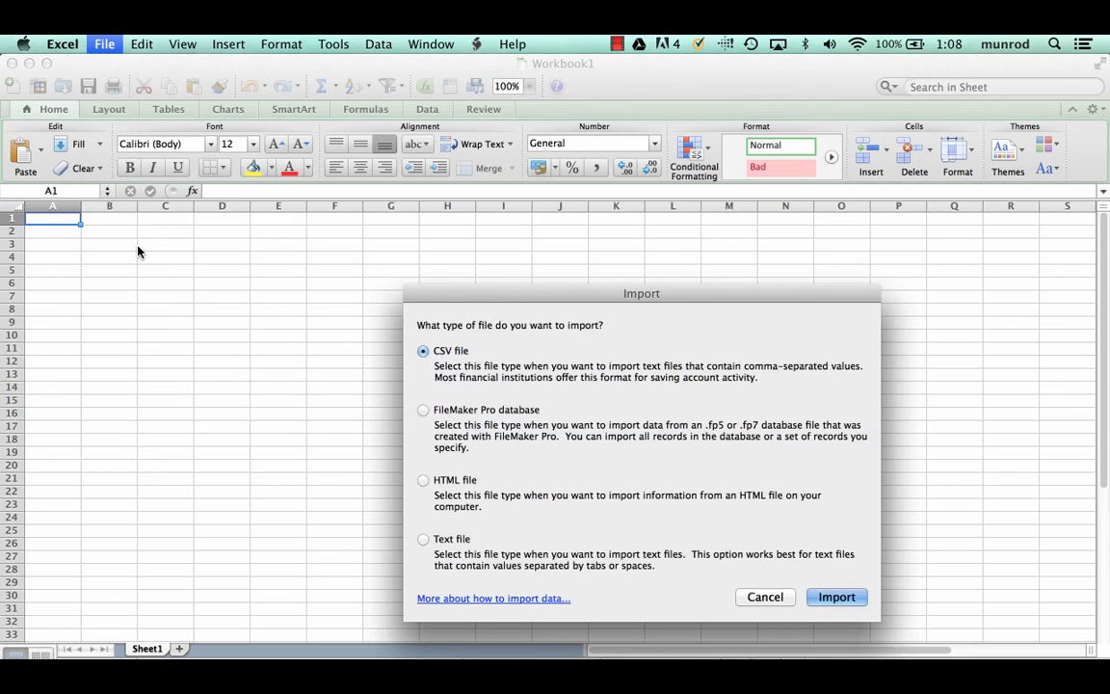
left_click(837, 598)
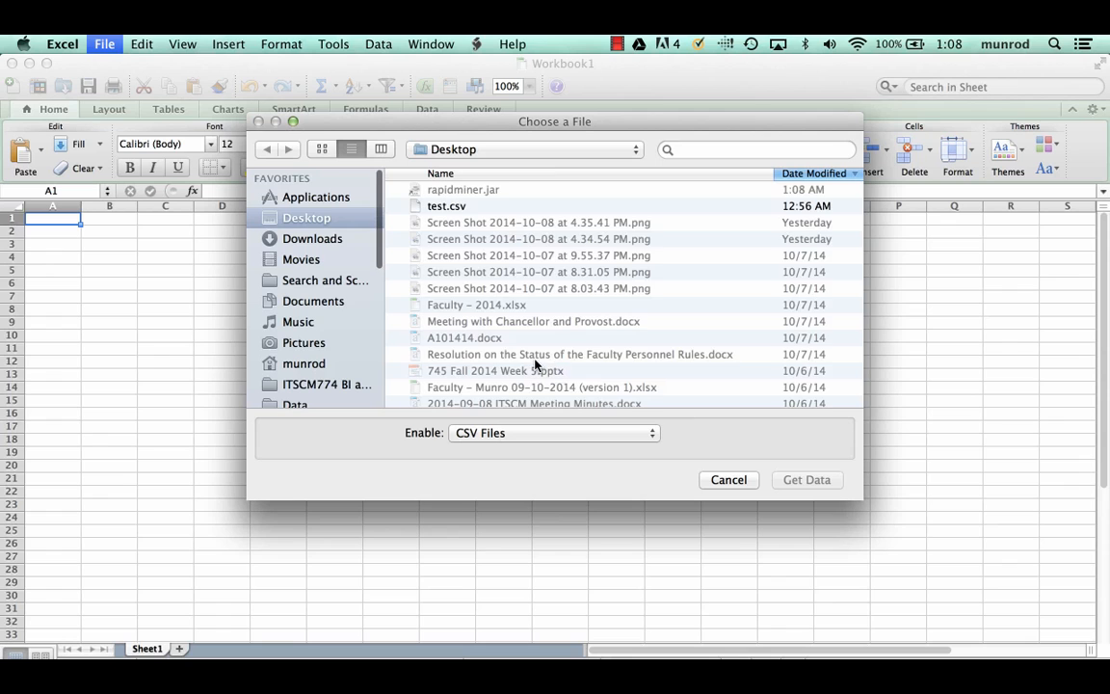
left_click(294, 238)
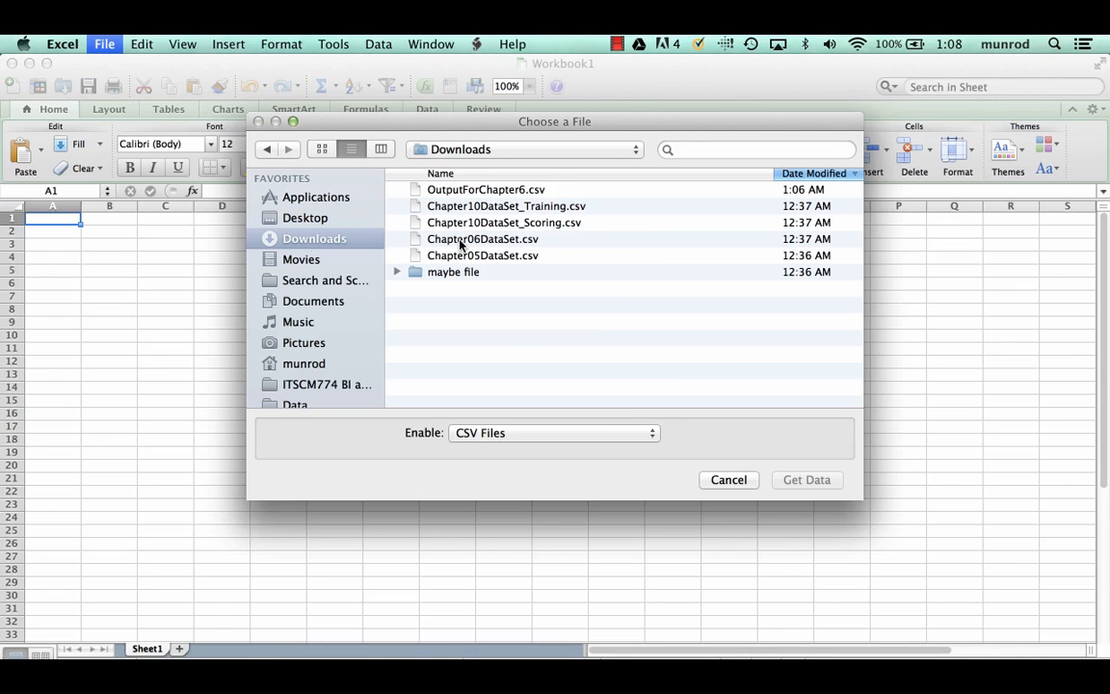
left_click(495, 191)
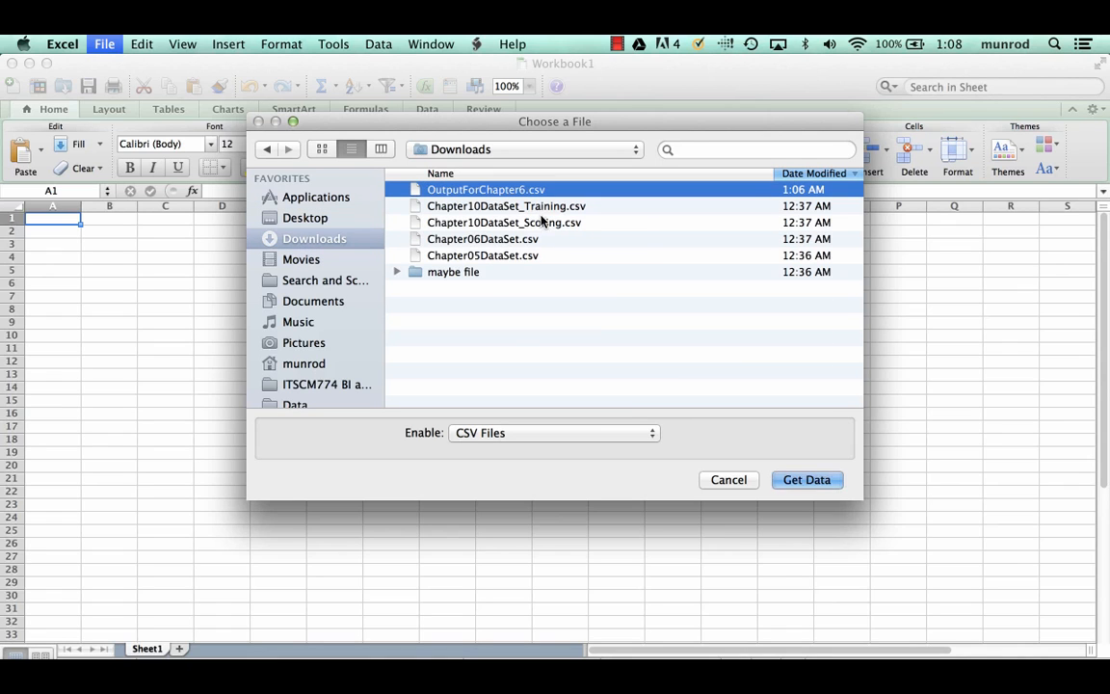
left_click(807, 480)
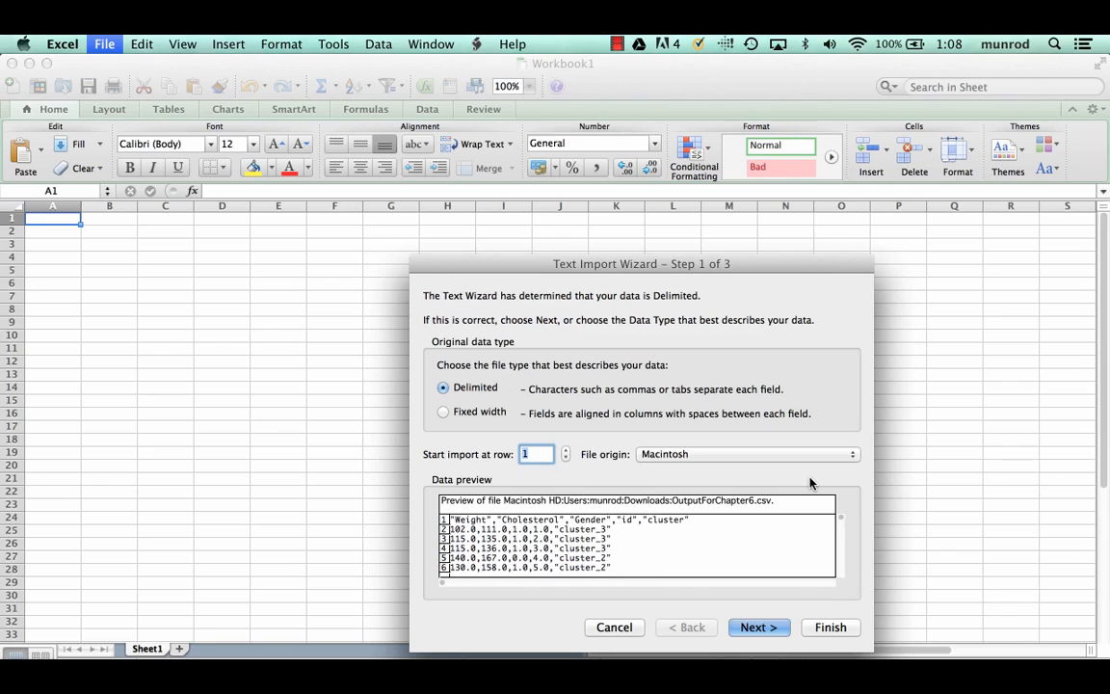
- Complete the delimited text import with tab and comma delimiters and General column format, placing the data at A1 of the existing sheet
left_click(760, 627)
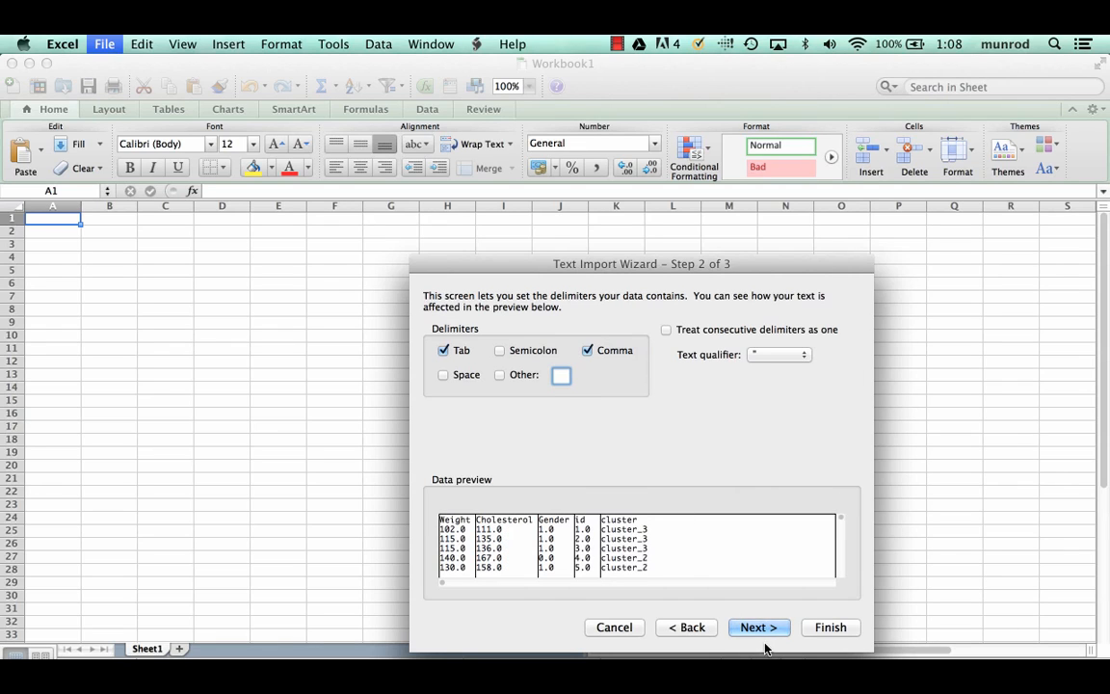
left_click(766, 627)
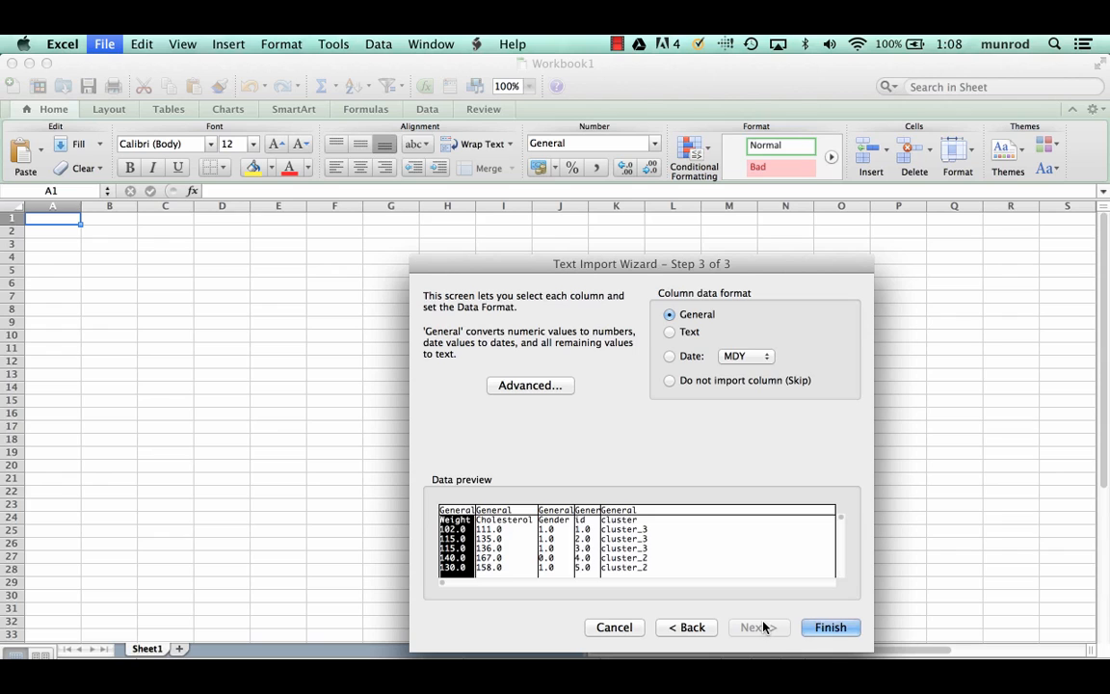
left_click(831, 628)
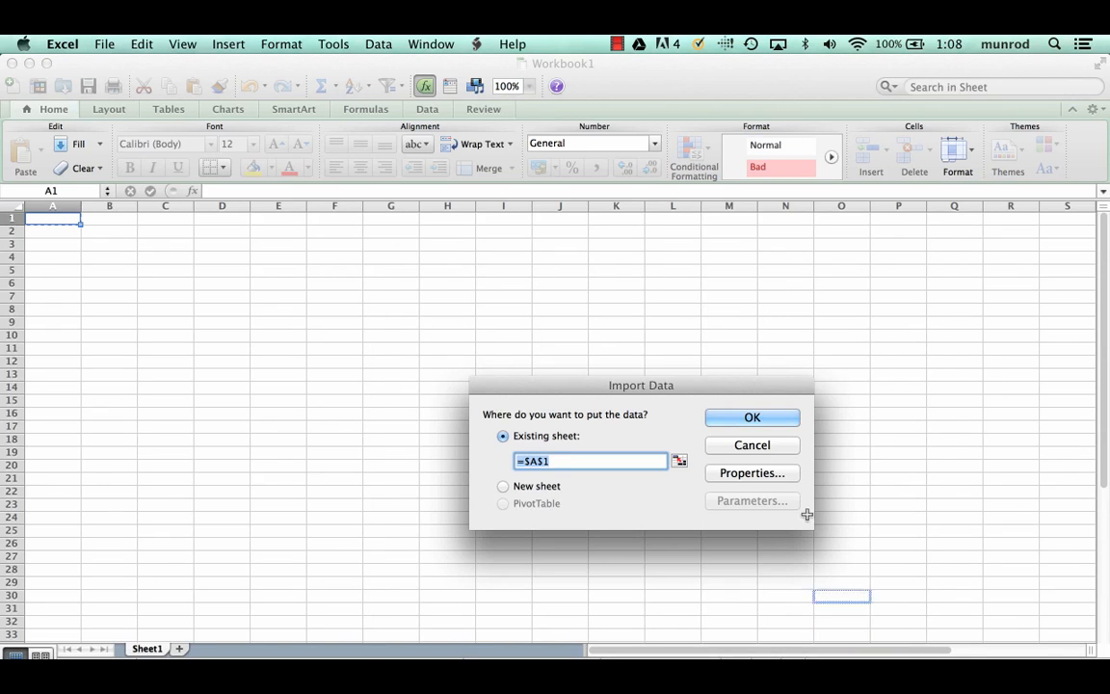
left_click(761, 418)
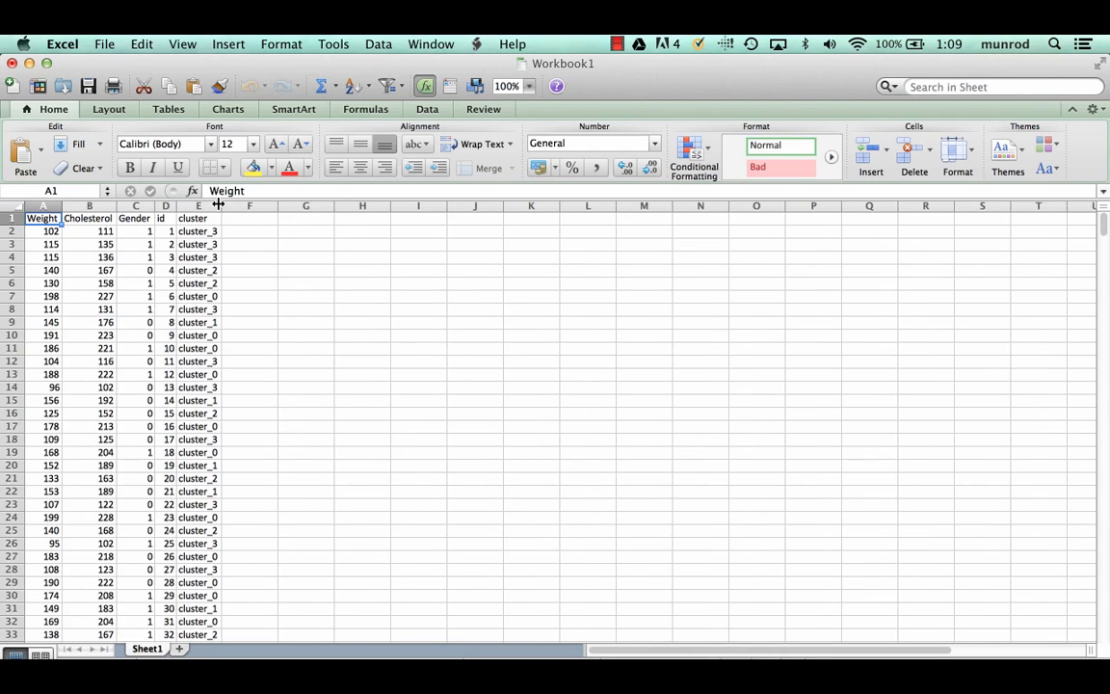
- Widen the id and cluster columns, and sort rows 1 to 548 by Weight in descending order
left_click_drag(222, 205, 245, 204)
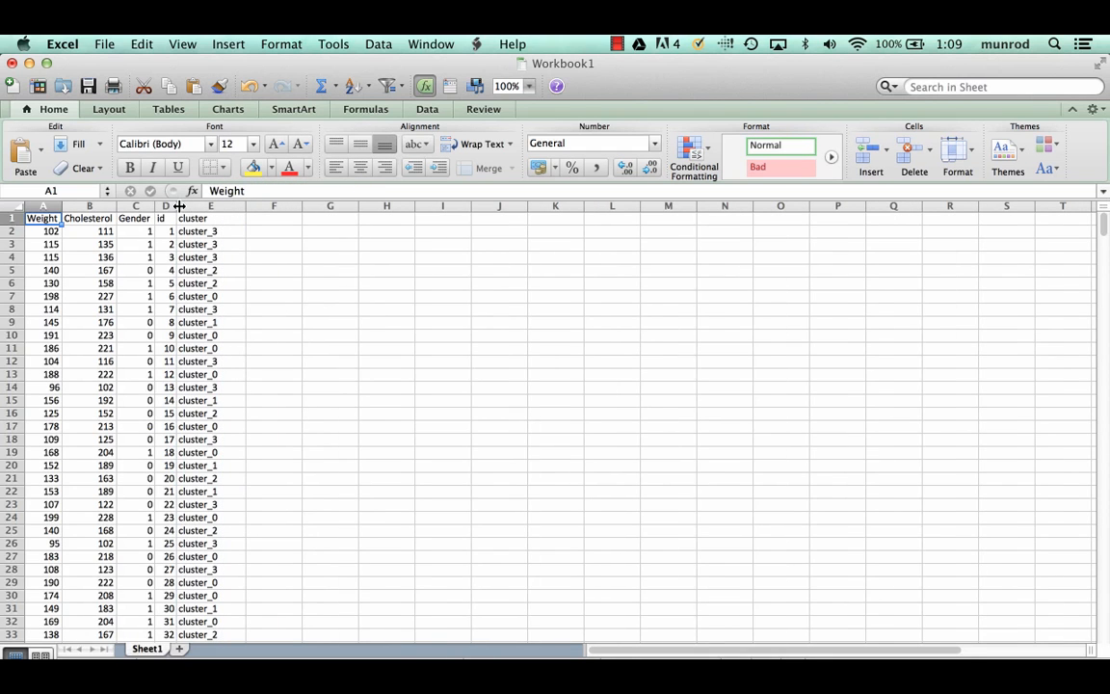
left_click_drag(178, 206, 192, 205)
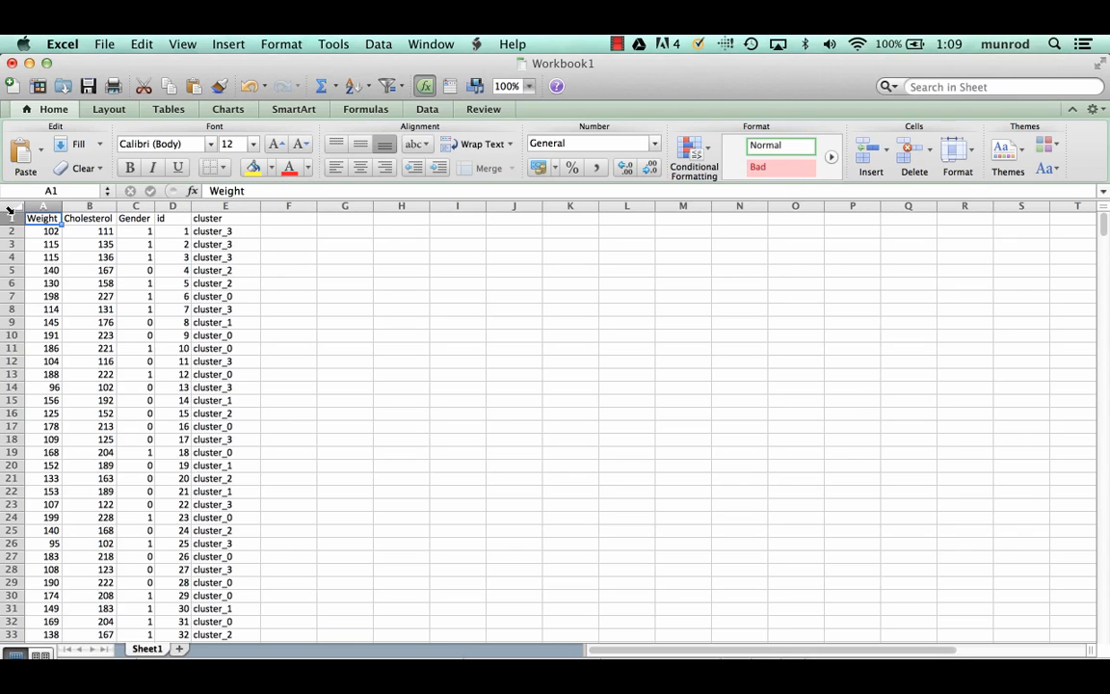
left_click_drag(7, 219, 36, 652)
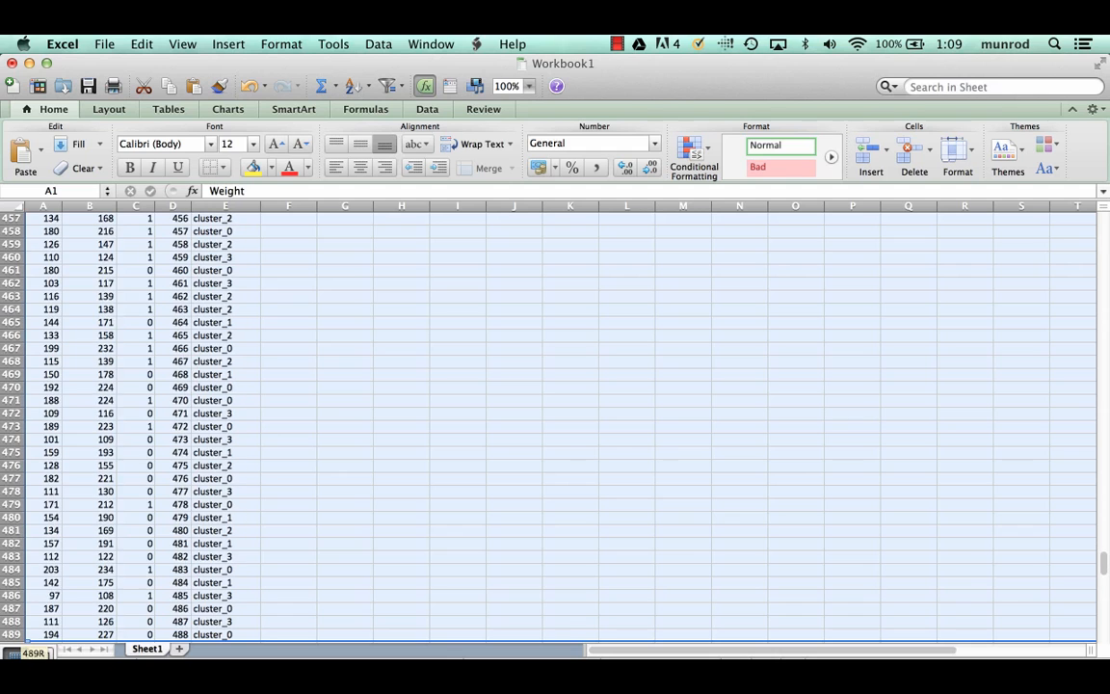
left_click_drag(36, 652, 21, 477)
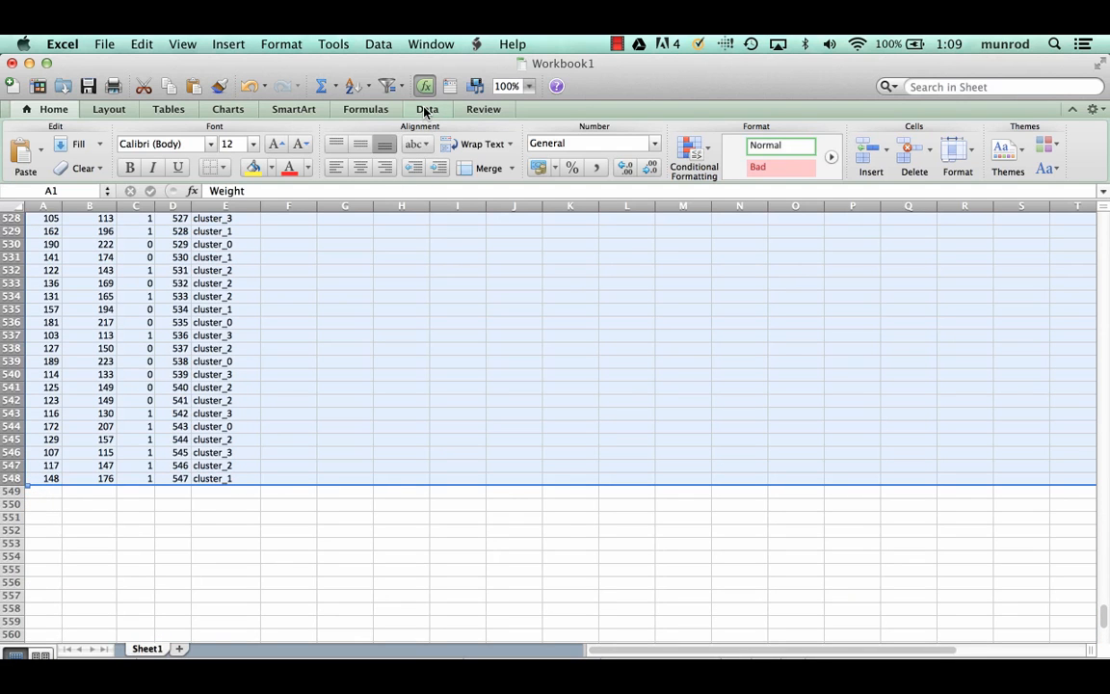
left_click(426, 110)
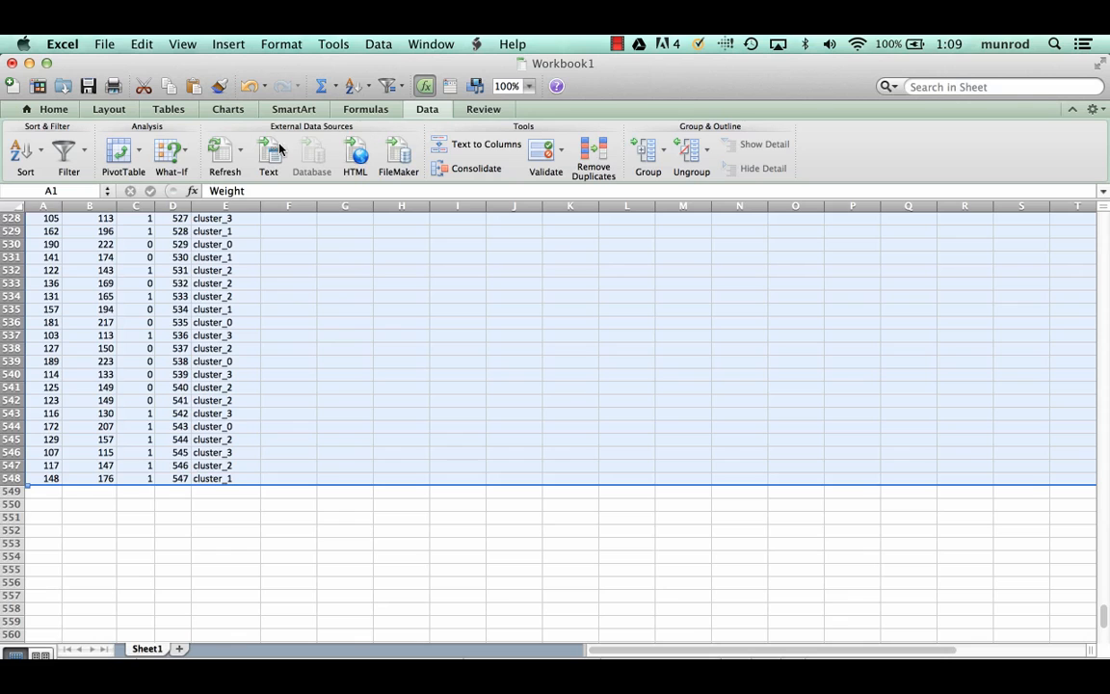
left_click(36, 162)
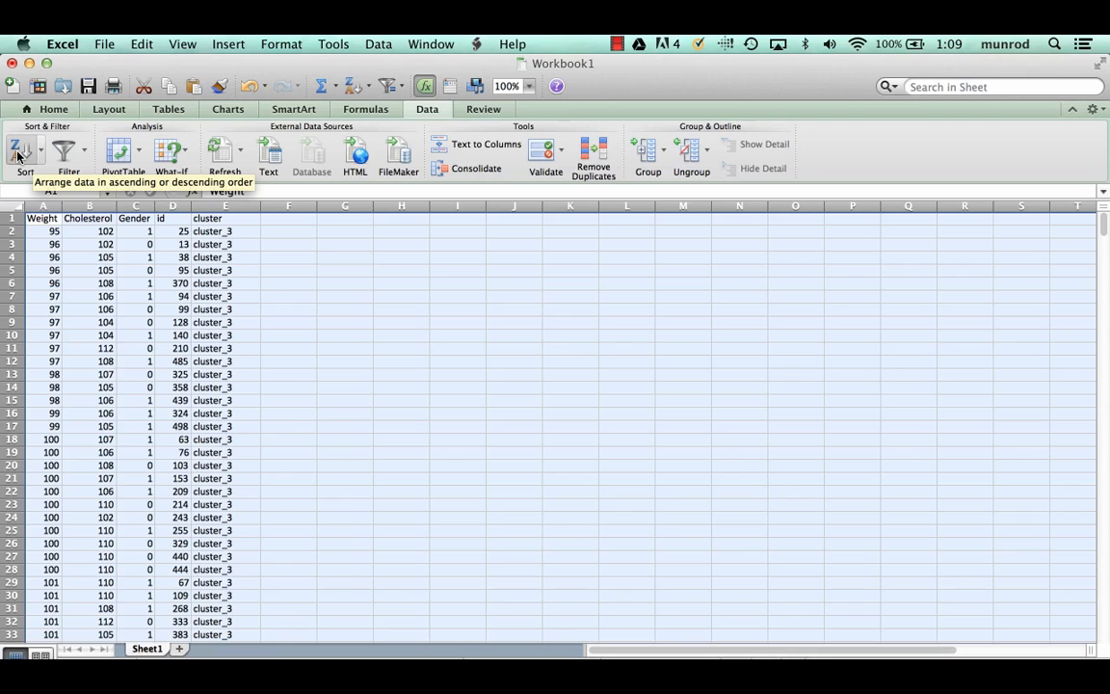
left_click(17, 154)
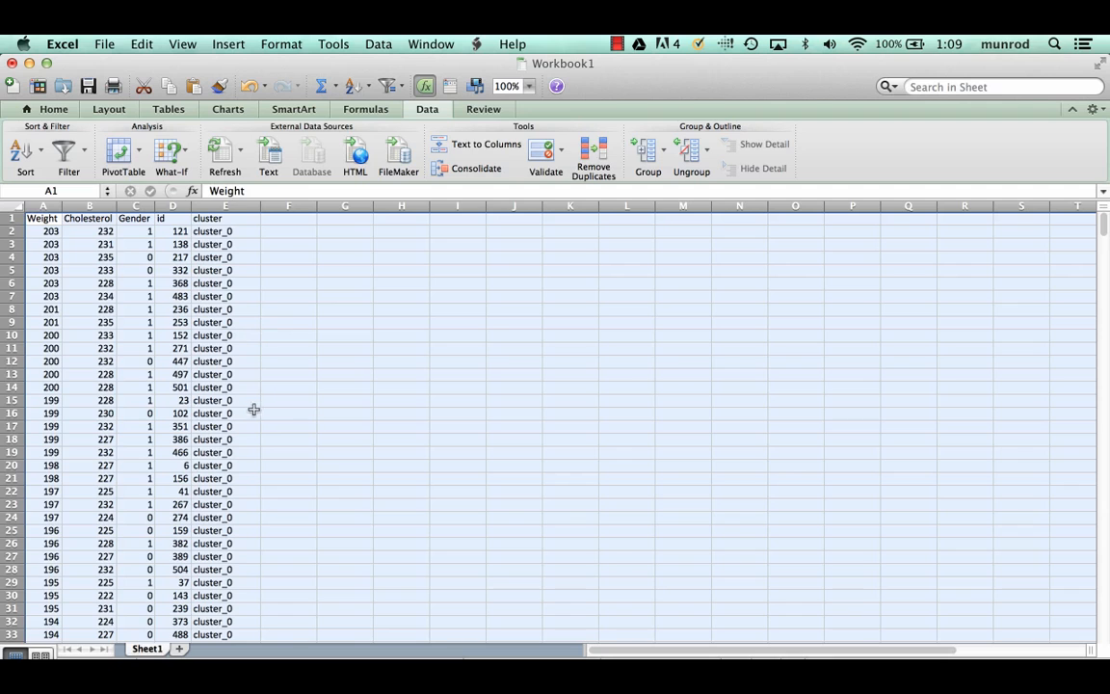
- Examine the sorted data around the boundary between cluster_0 and cluster_1, highlighting the records in A150:E150 and A154:E154
left_click(291, 387)
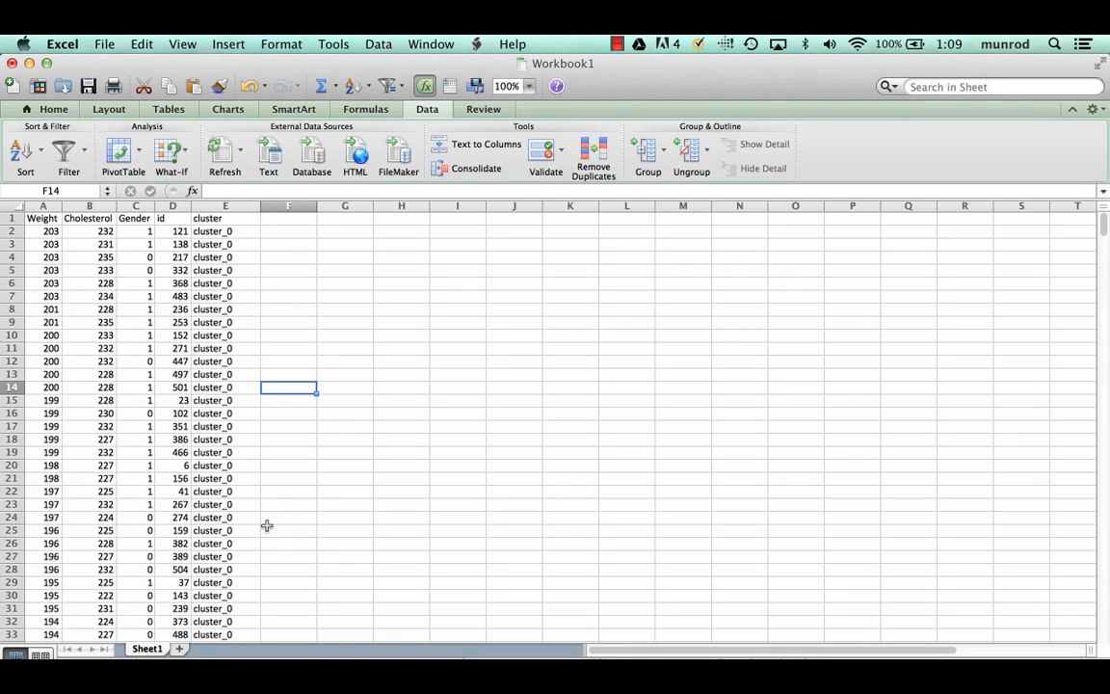
scroll(267, 525, "down", 15)
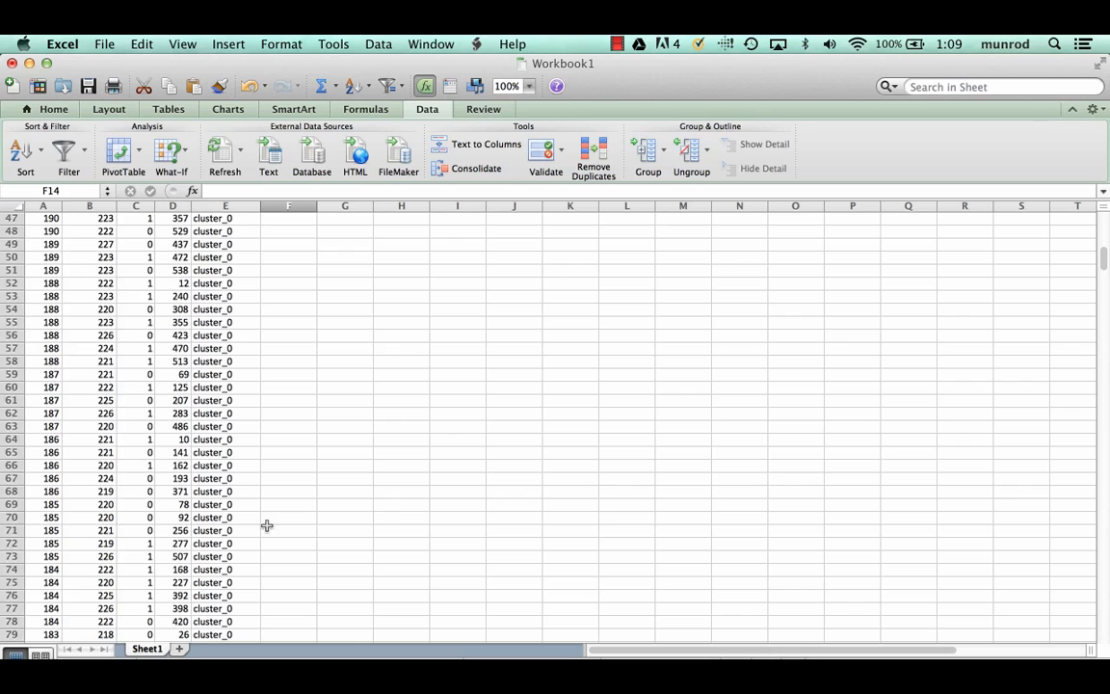
scroll(267, 526, "down", 20)
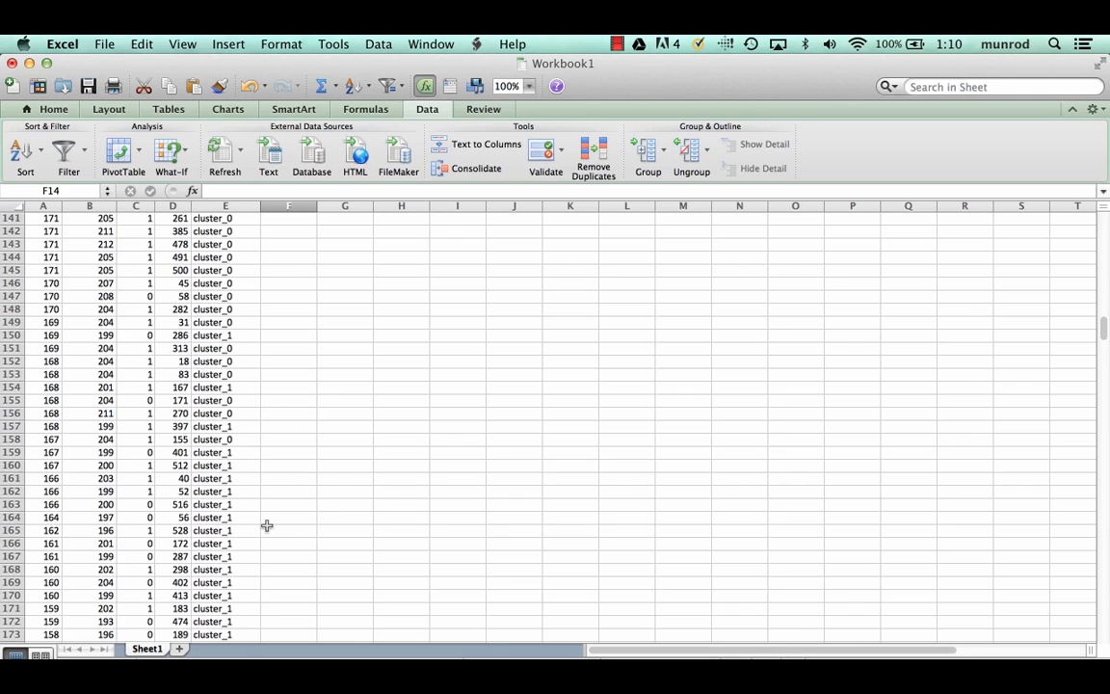
scroll(267, 526, "up", 3)
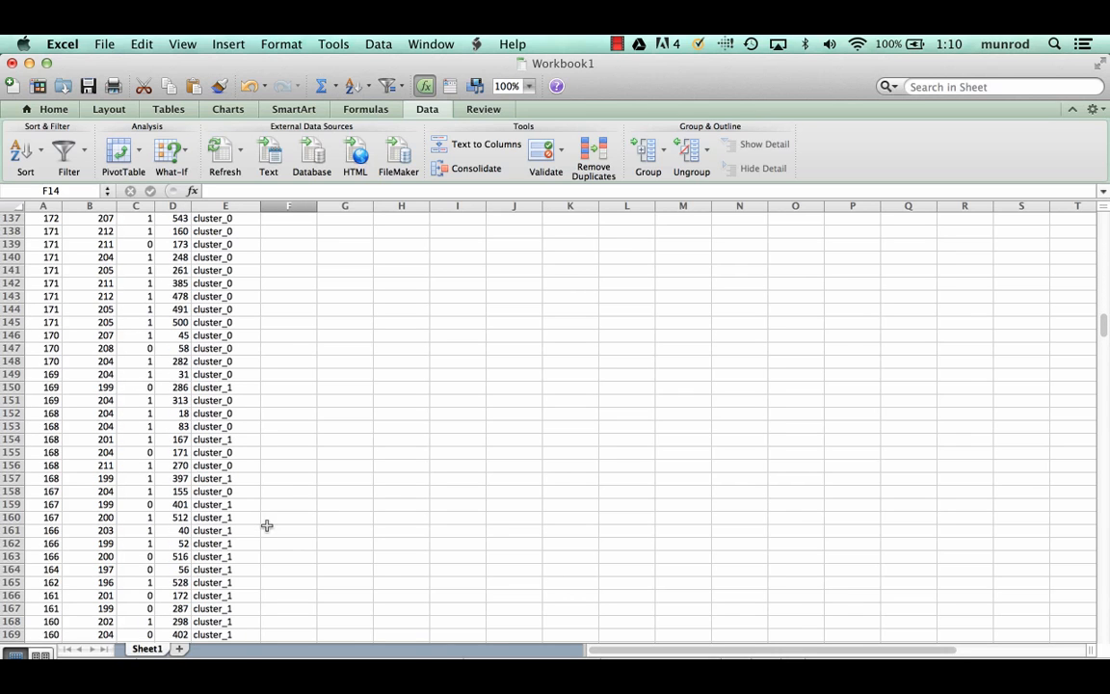
left_click_drag(212, 386, 43, 385)
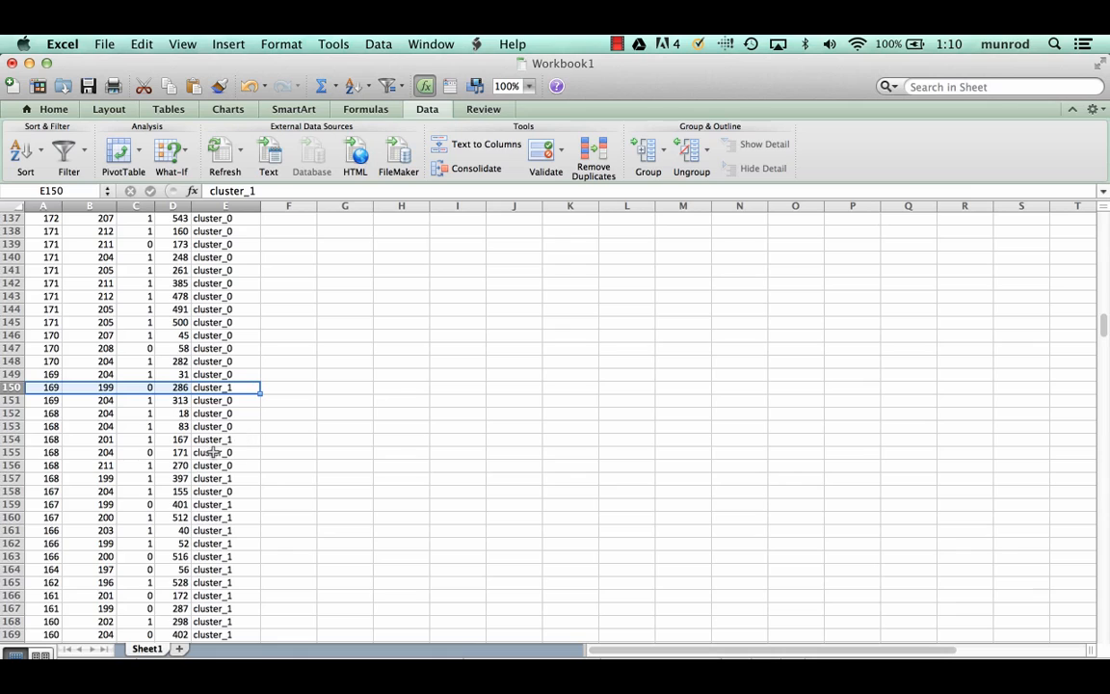
left_click_drag(41, 440, 232, 439)
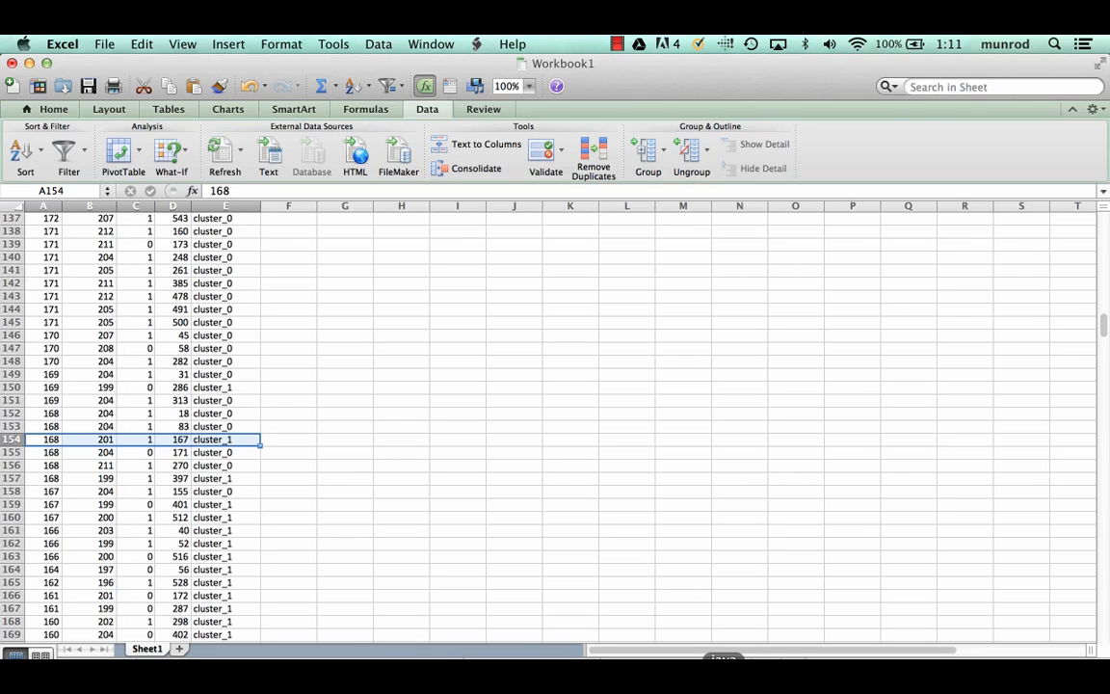
- Switch to RapidMiner's process design and move Clustering further from Retrieve, with Filter Examples and Write CSV aligned in a lower row
left_click(723, 659)
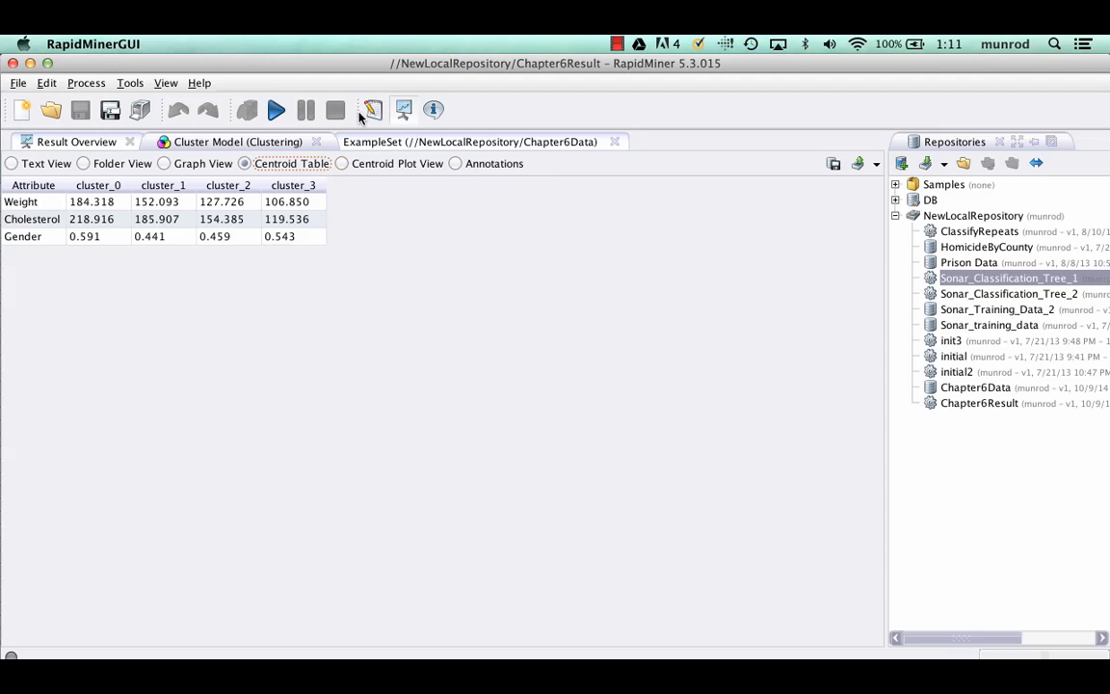
left_click(372, 111)
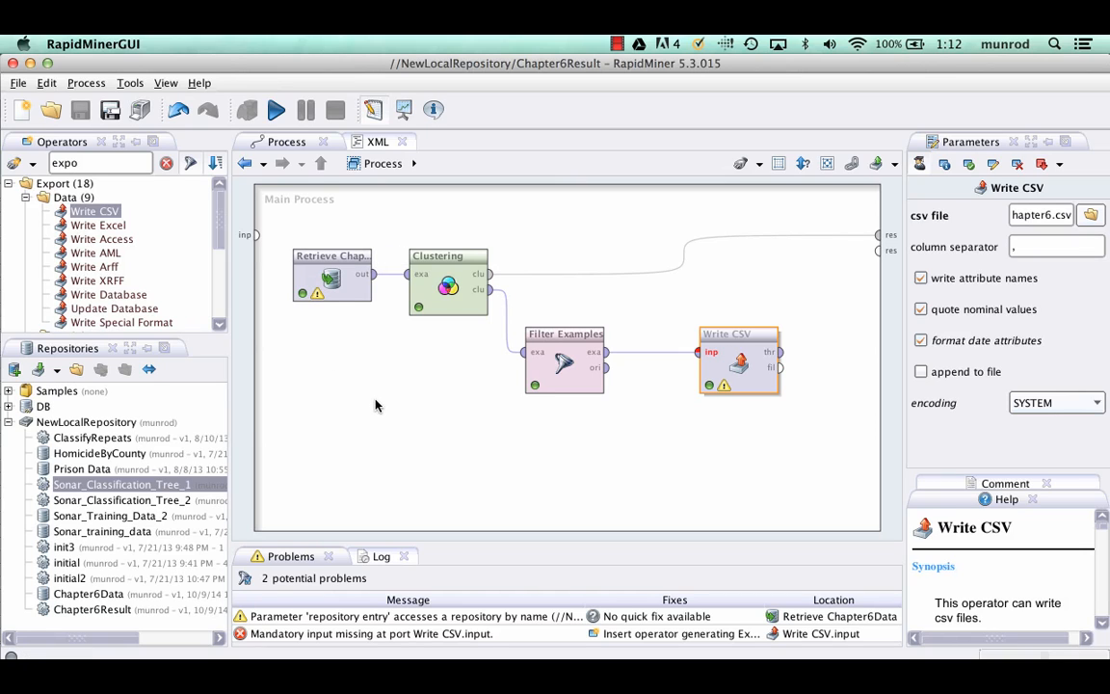
left_click(463, 263)
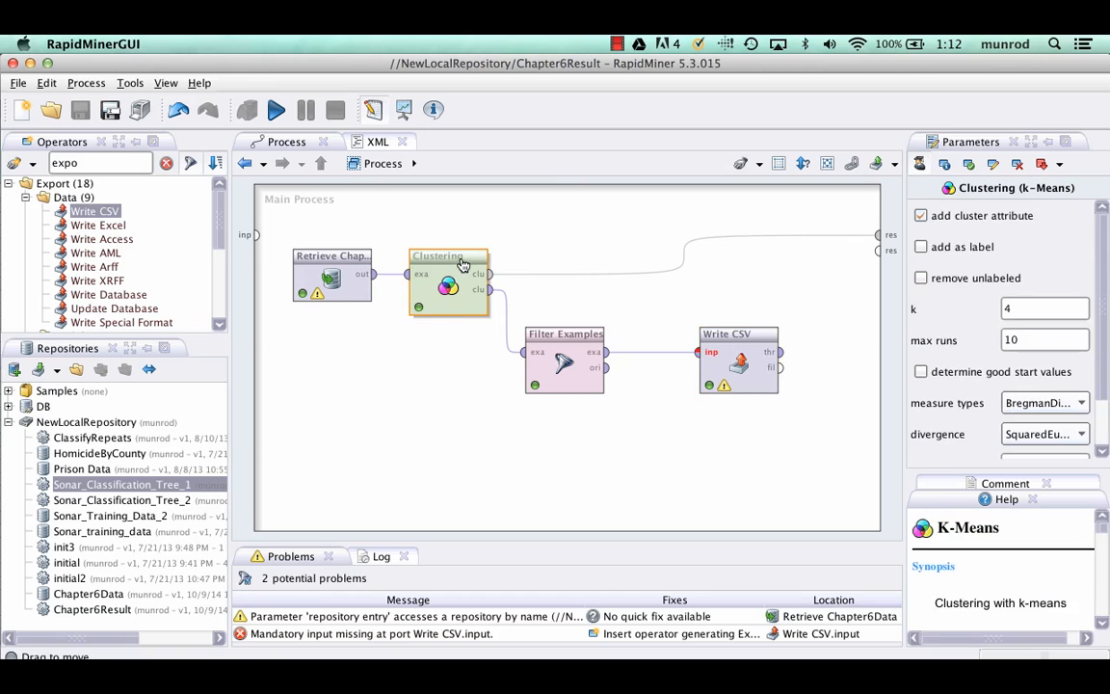
left_click_drag(462, 263, 578, 263)
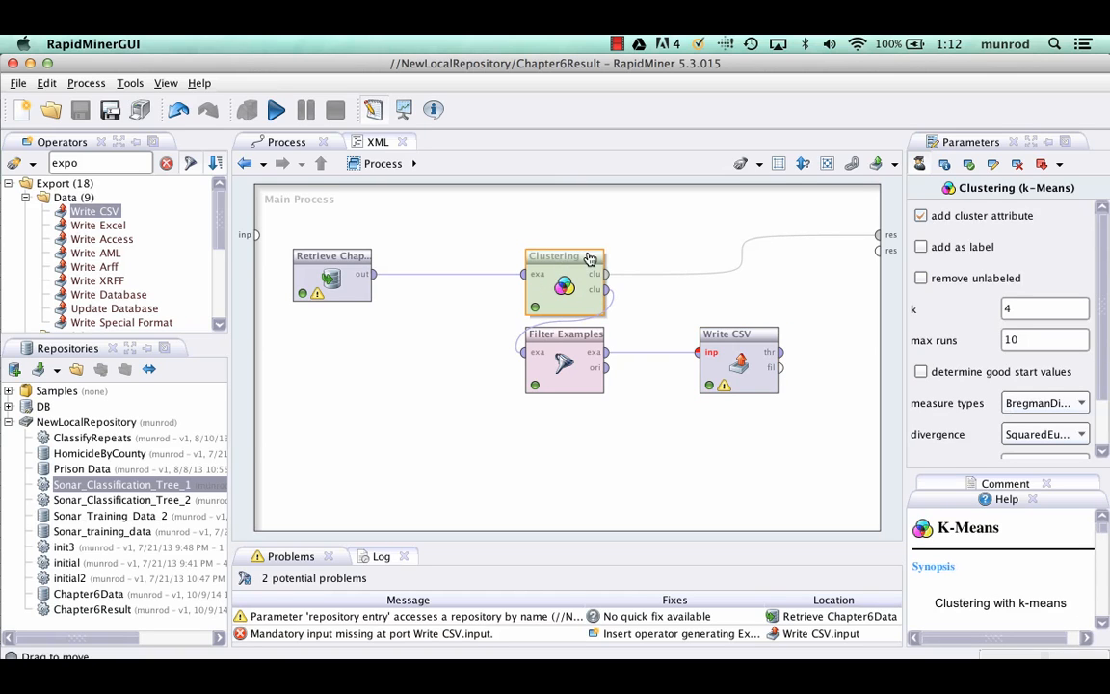
left_click(571, 342)
left_click_drag(571, 342, 629, 382)
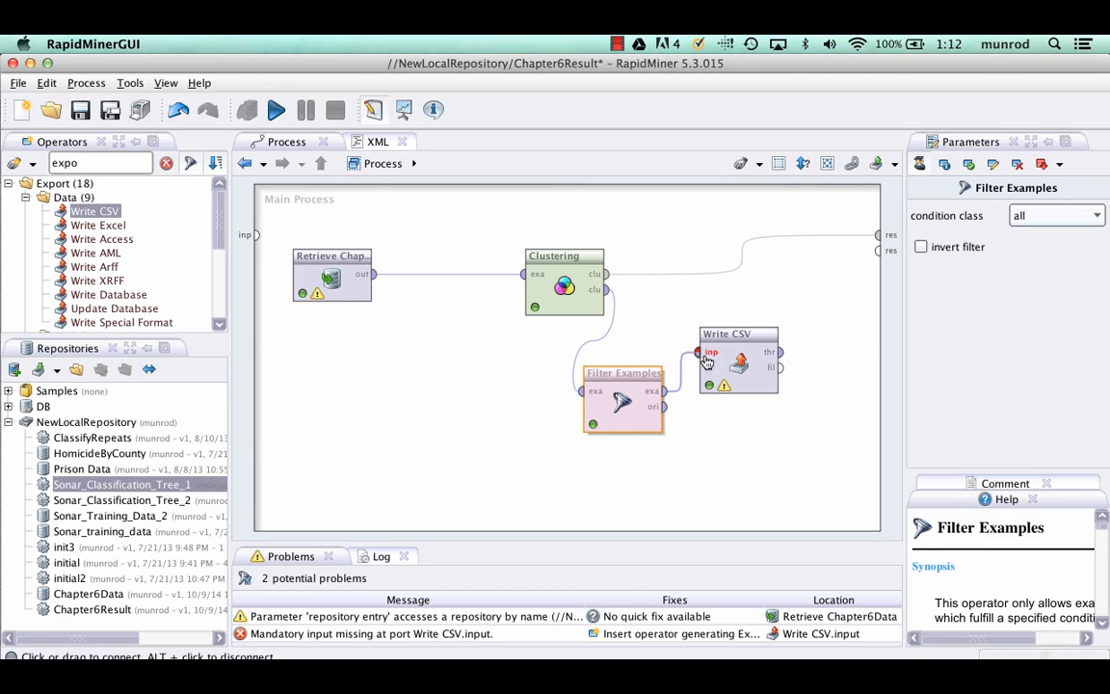
left_click_drag(729, 344, 745, 376)
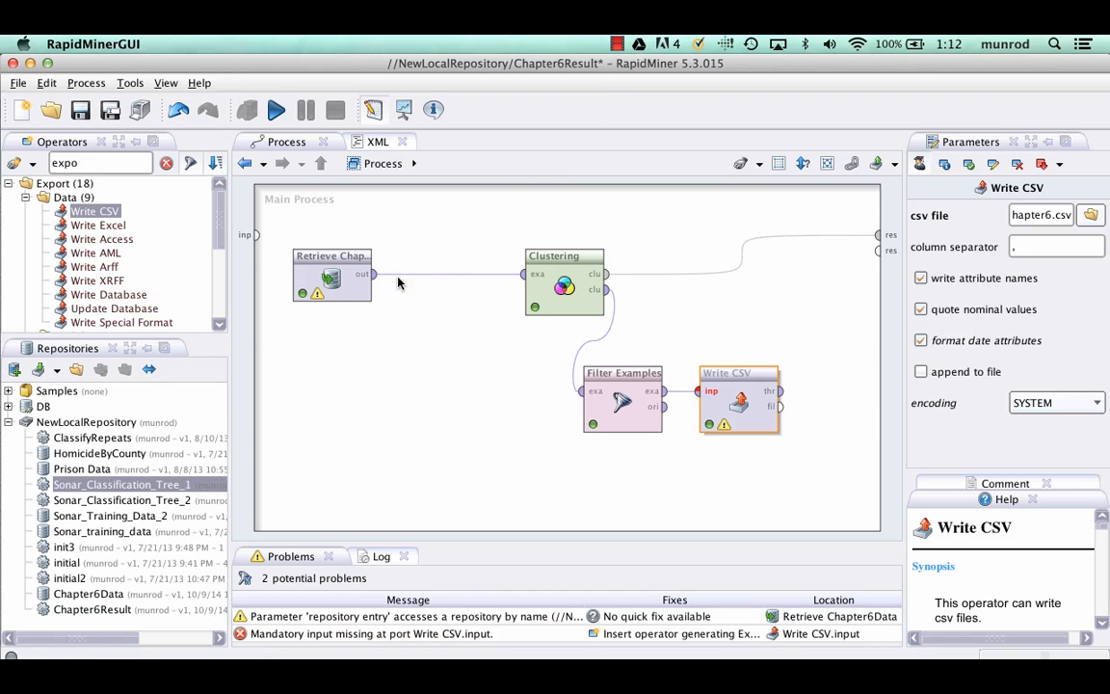
left_click(618, 45)
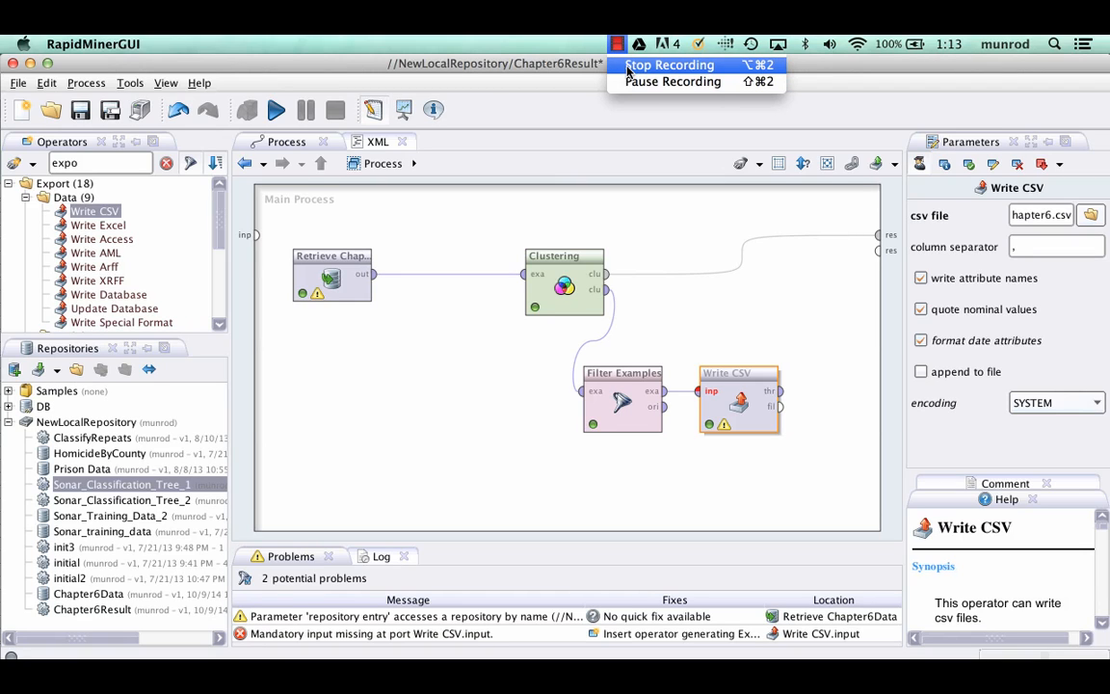
left_click(626, 83)
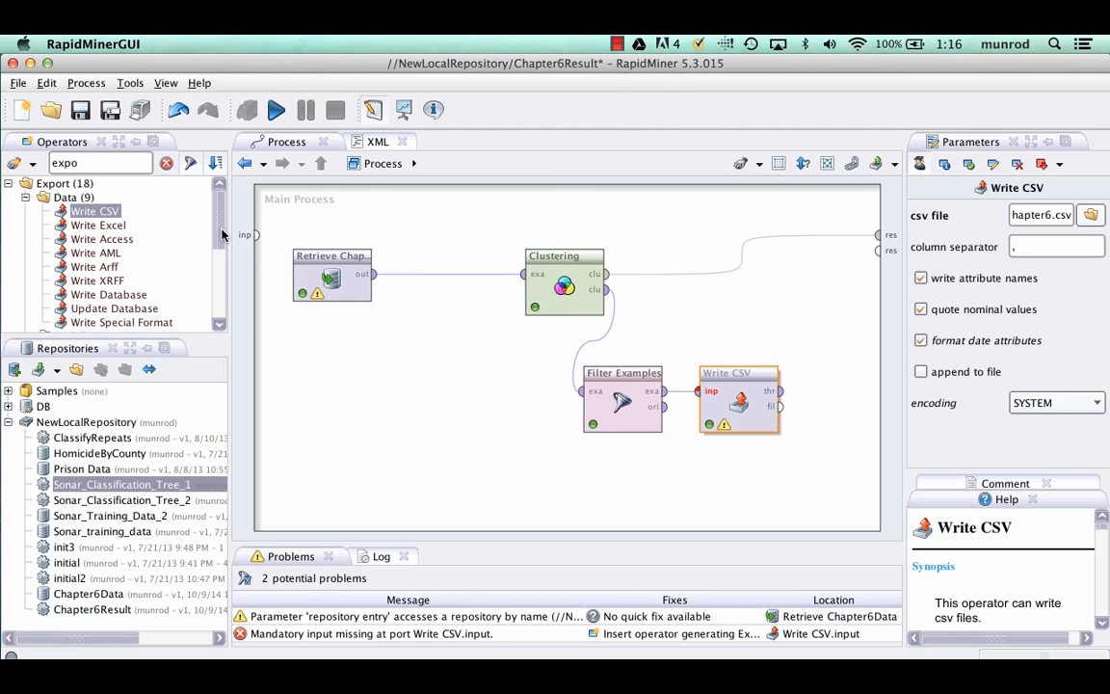
- Start a CSV import into NewLocalRepository and choose Chapter06DataSetA.csv from the Downloads folder as the source file
left_click(87, 422)
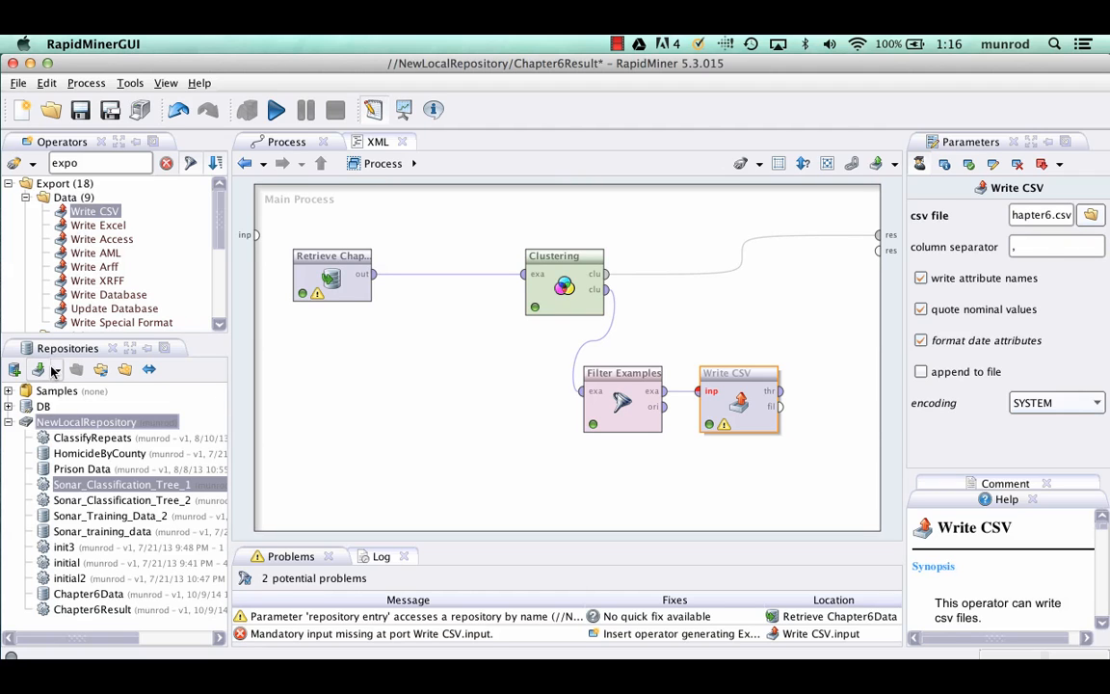
left_click(56, 369)
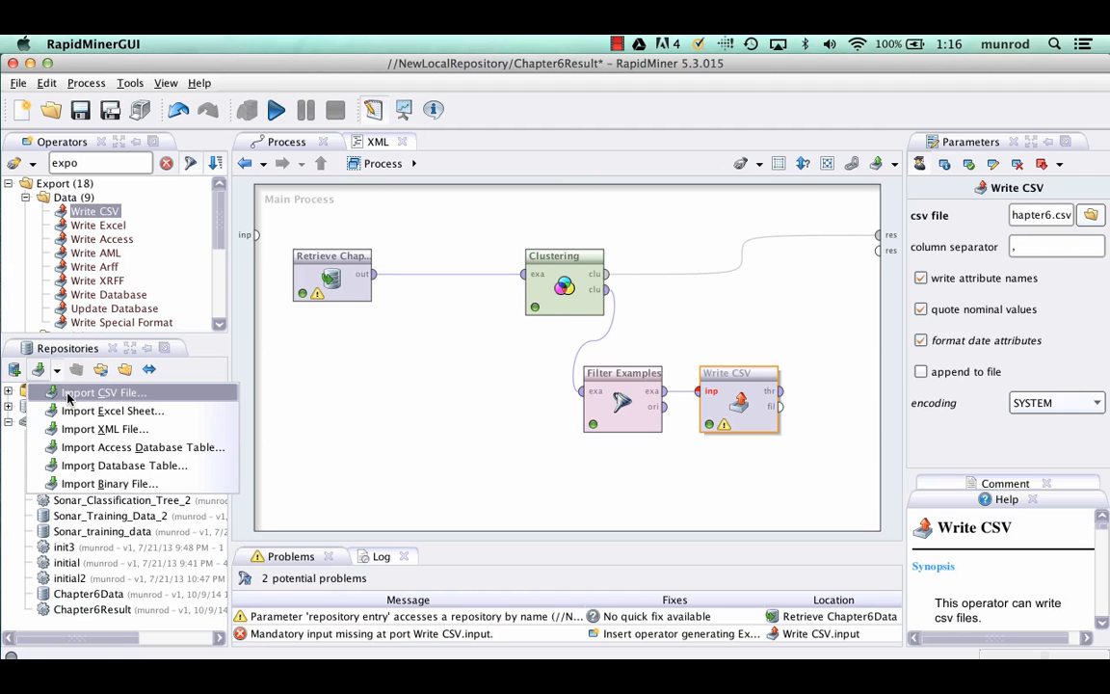
left_click(67, 394)
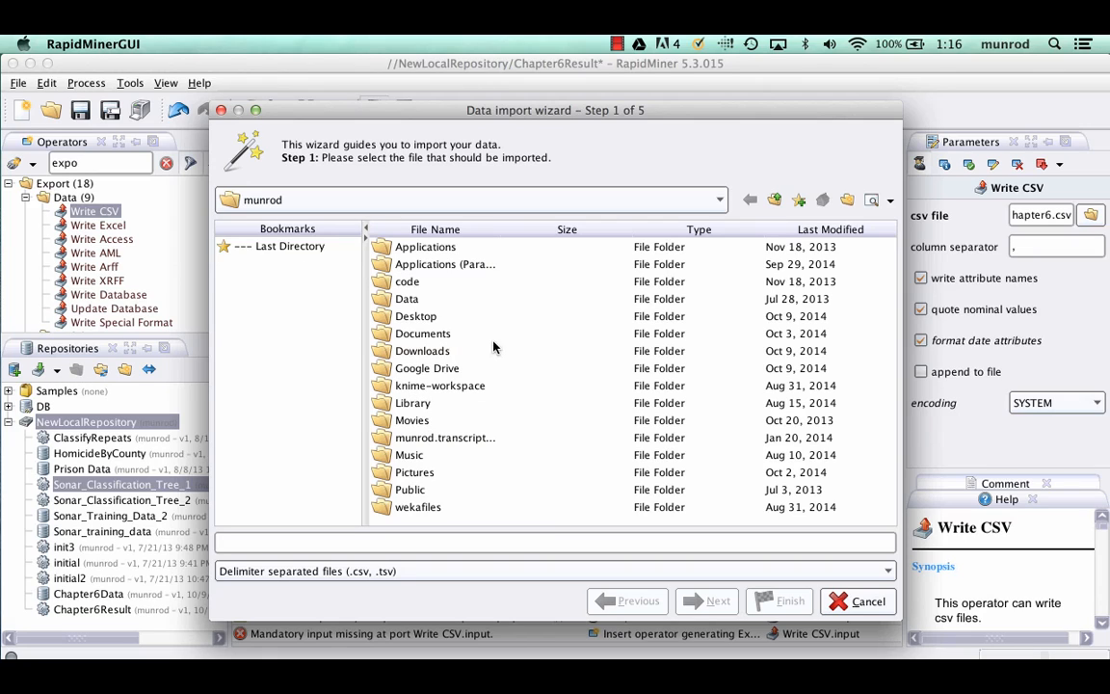
left_click(421, 350)
double_click(384, 354)
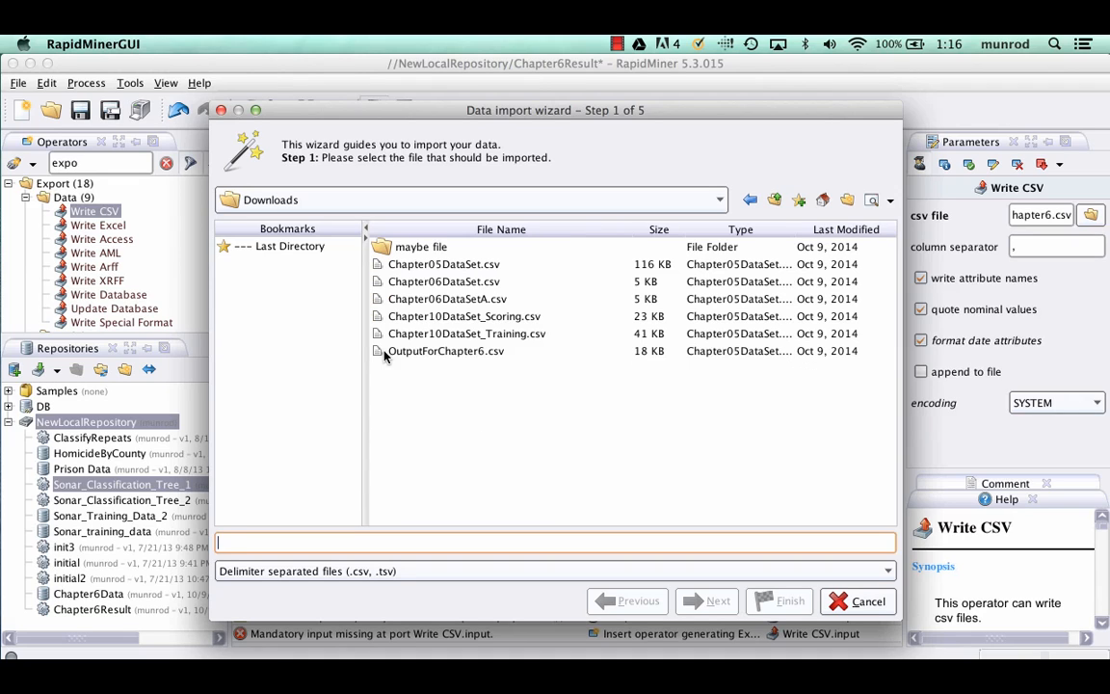
left_click(382, 300)
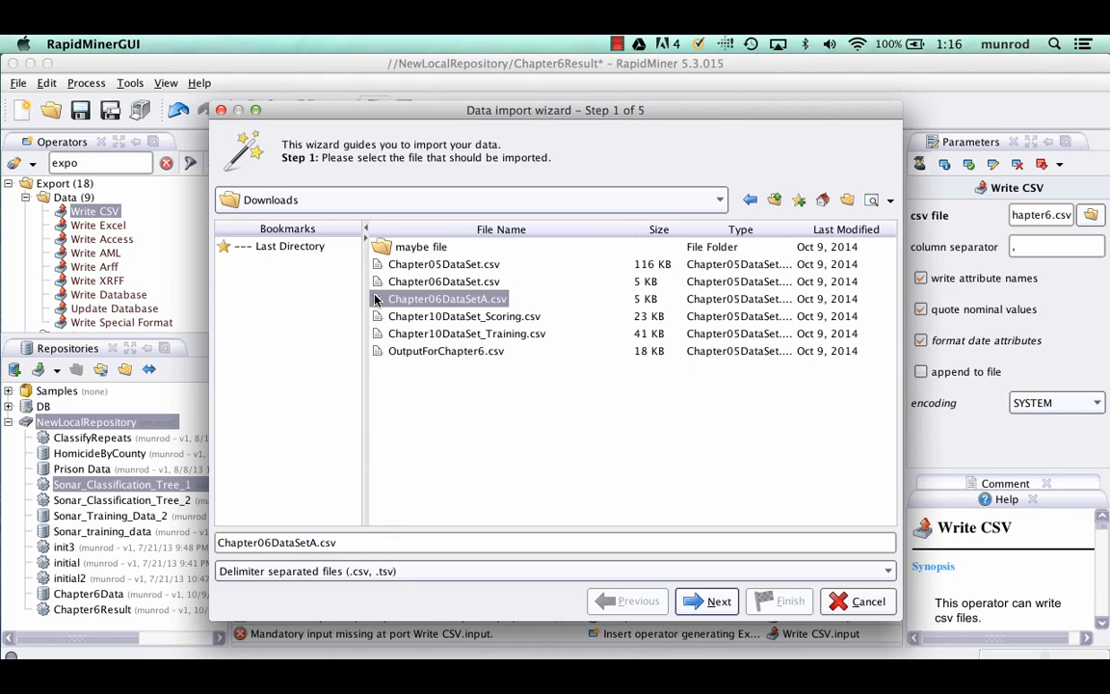
left_click(714, 598)
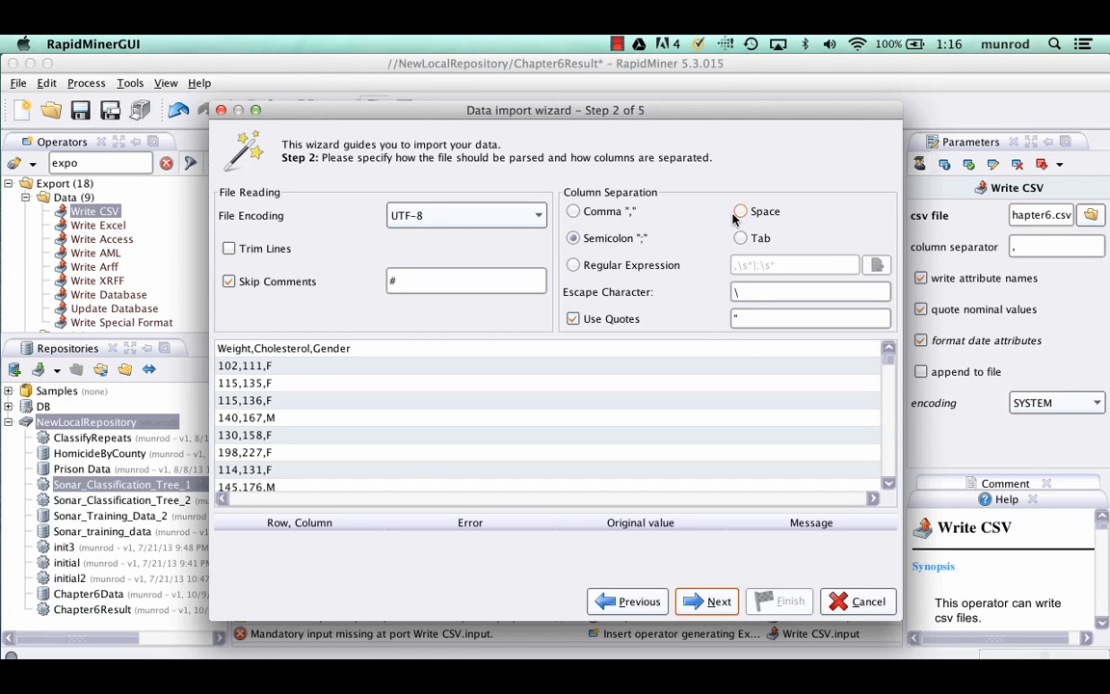
- Set the import's column separation to comma, and accept the name annotation row and the proposed attribute types and roles
left_click(574, 211)
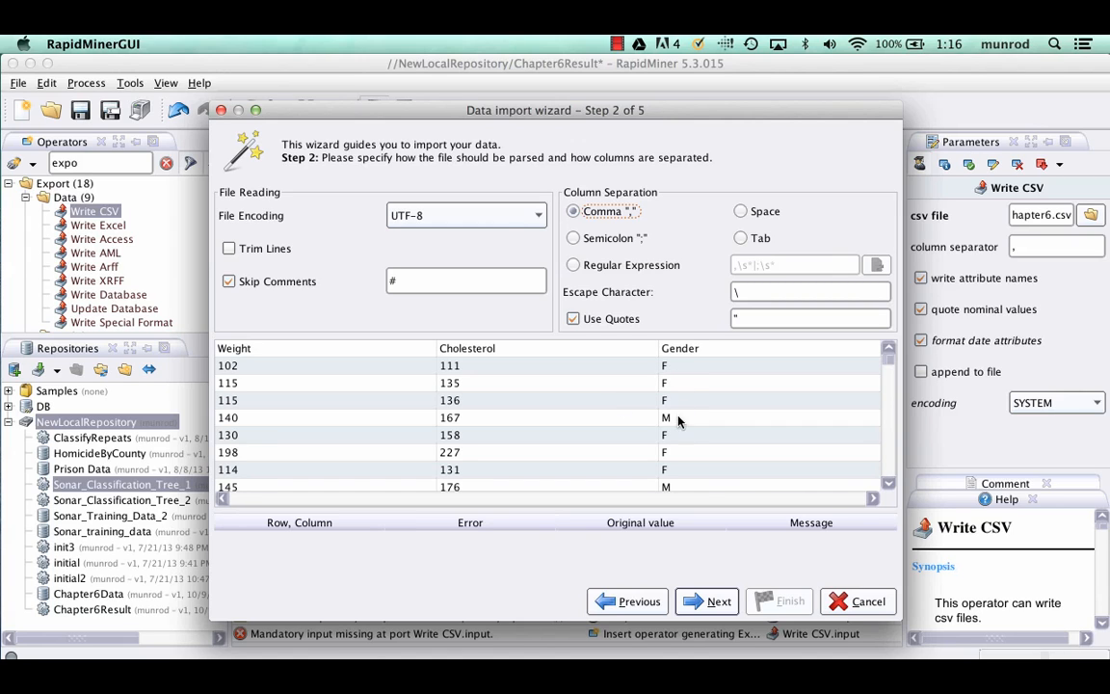
left_click(714, 603)
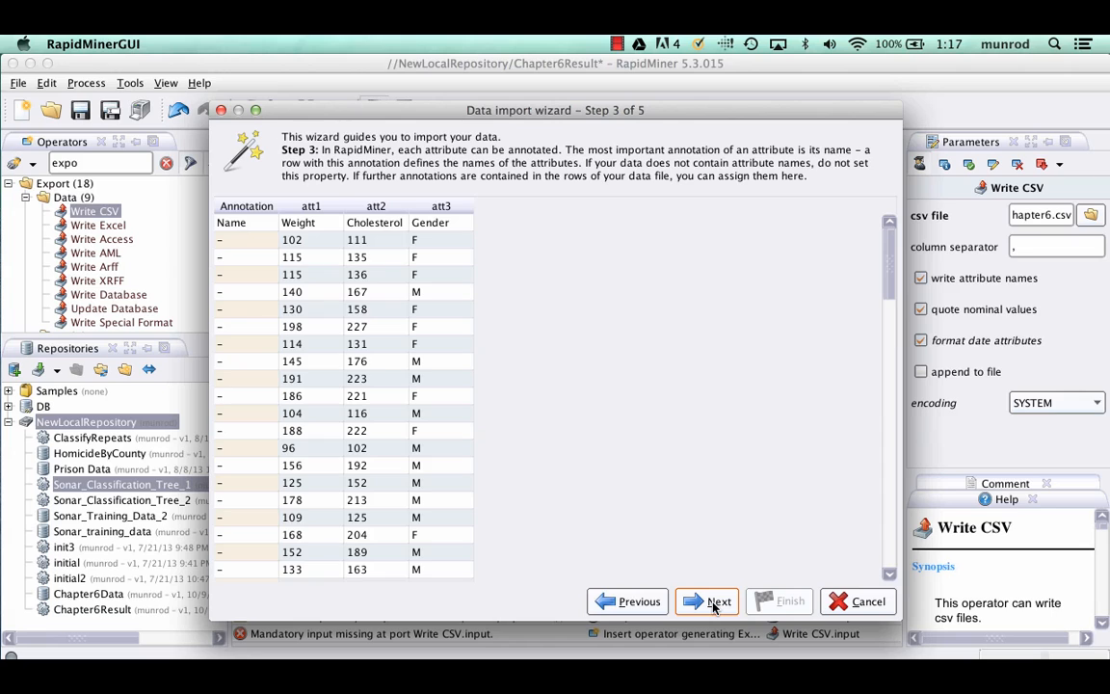
left_click(714, 602)
left_click(714, 605)
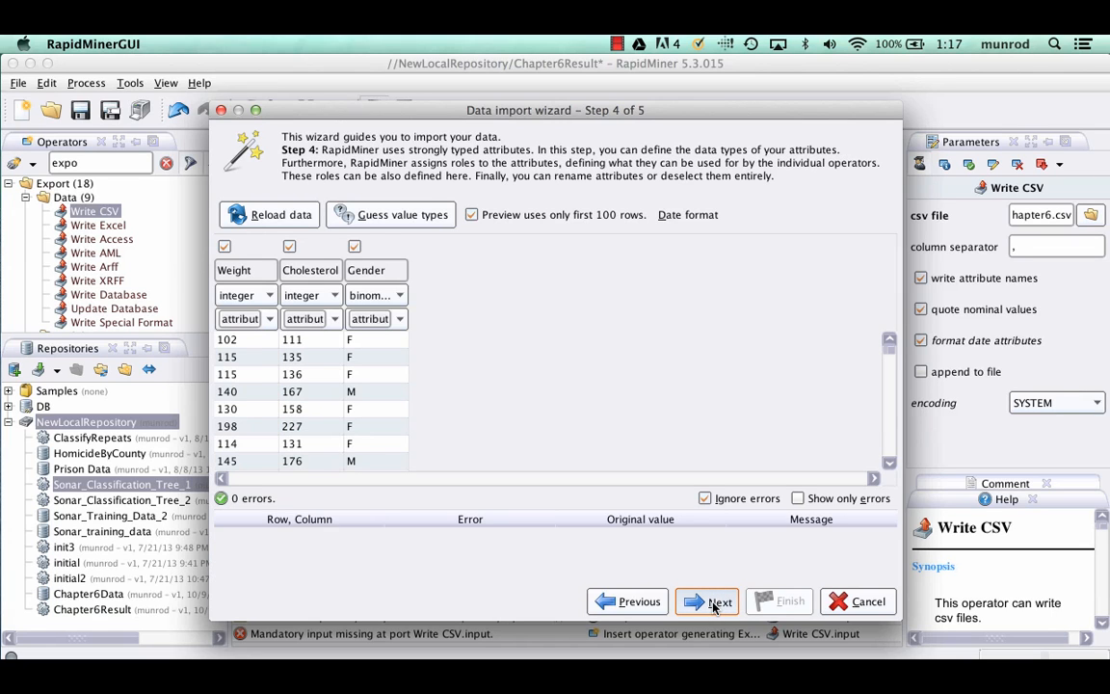
left_click(714, 604)
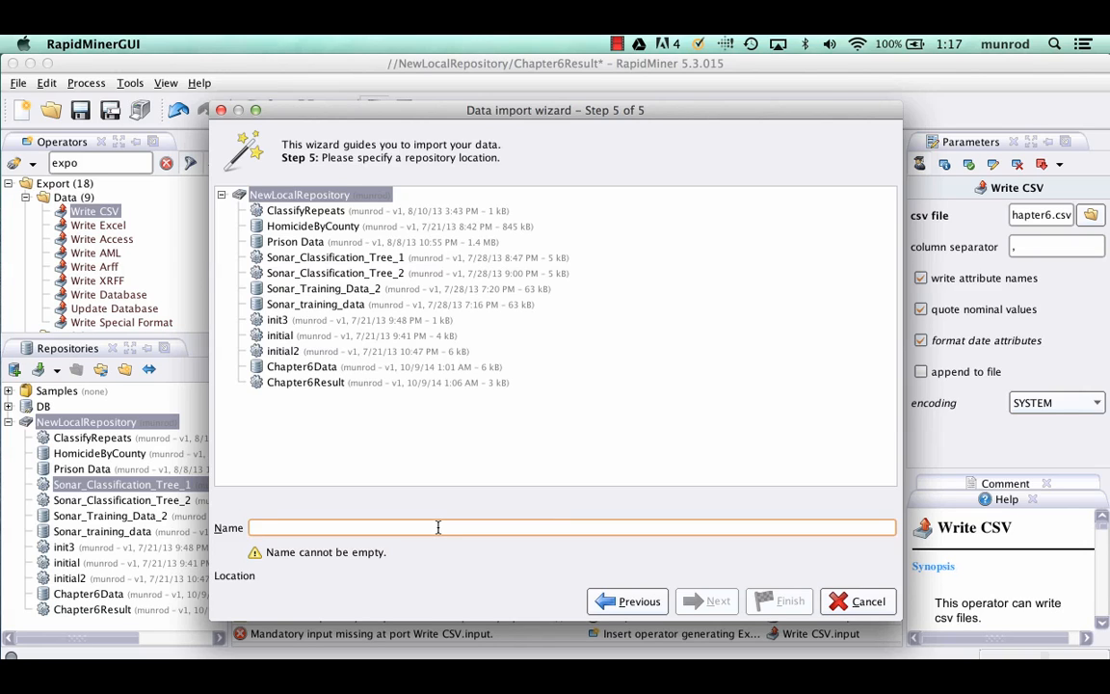
- Store the imported data as Chapter6Alpha in NewLocalRepository and return to the process design
type("Ch")
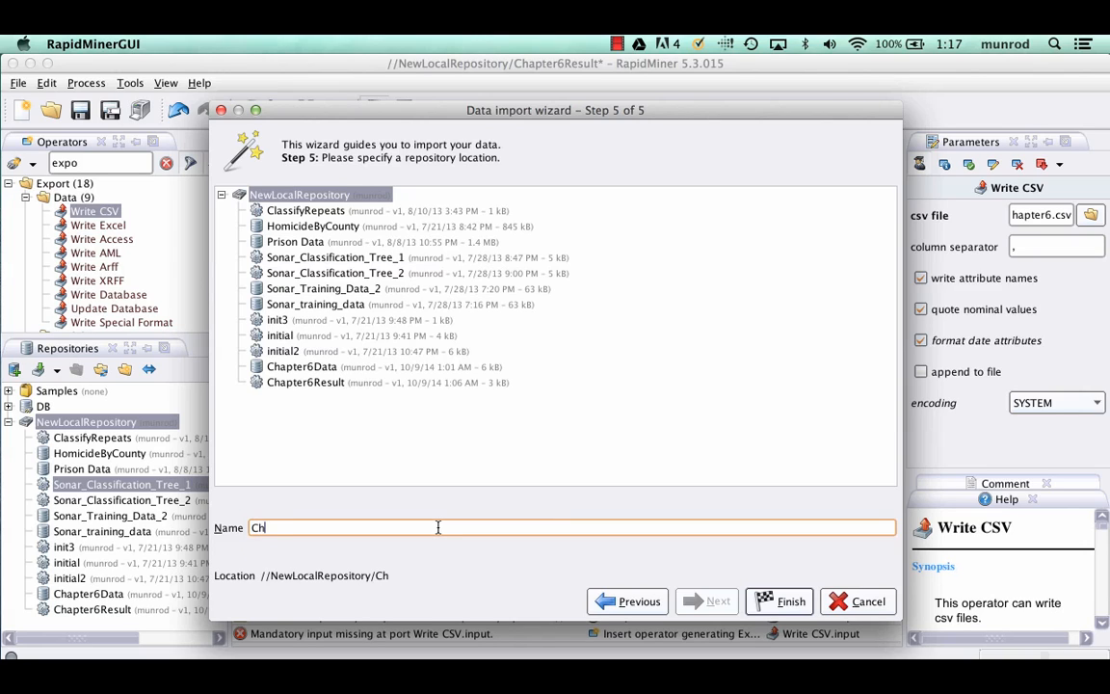
type("apter6Aloh")
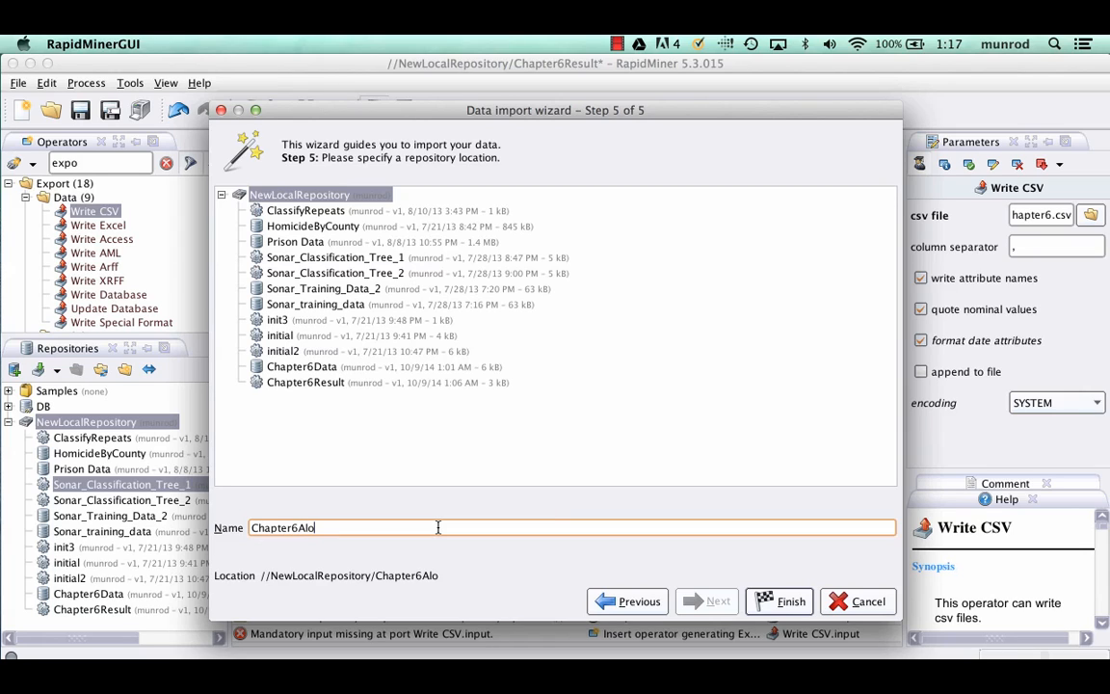
key("BackSpace")
key("BackSpace")
type("pha")
left_click(783, 601)
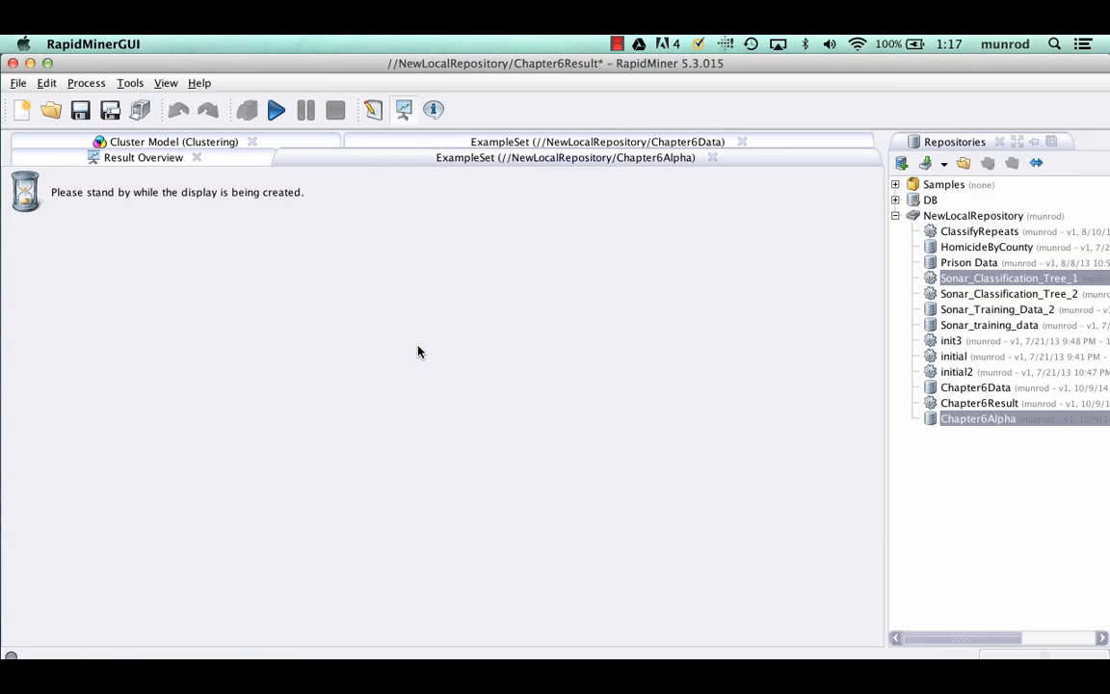
left_click(373, 109)
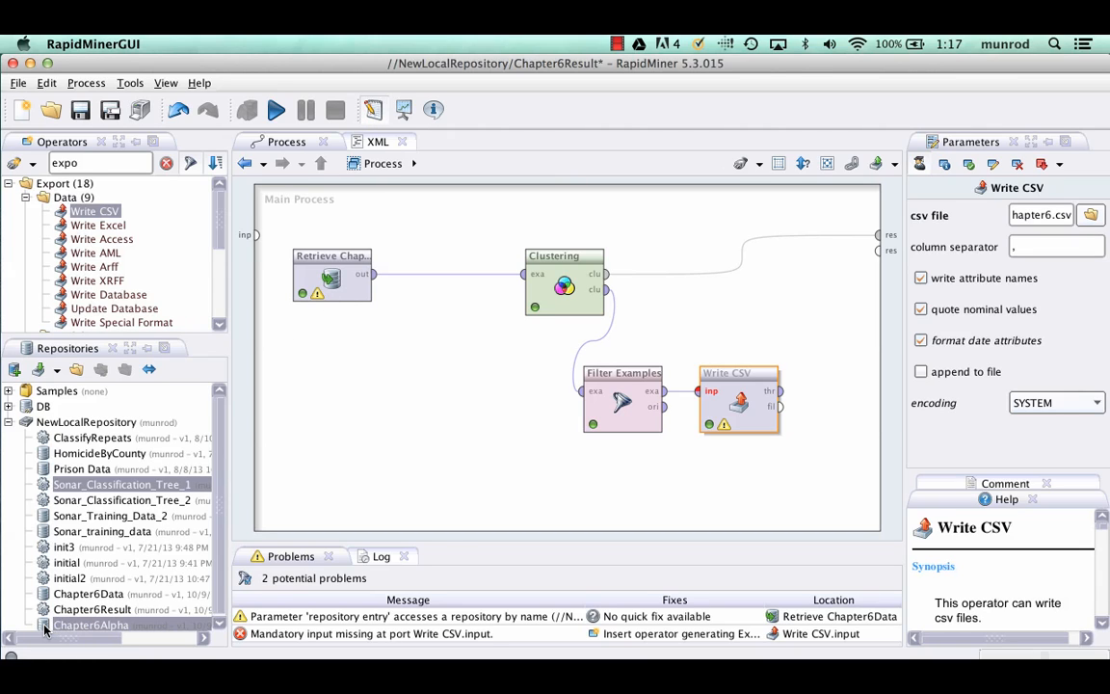
- Replace the Chapter6Data Retrieve operator with one for Chapter6Alpha, connect its output to Clustering and align it in the same row
left_click_drag(56, 549, 314, 378)
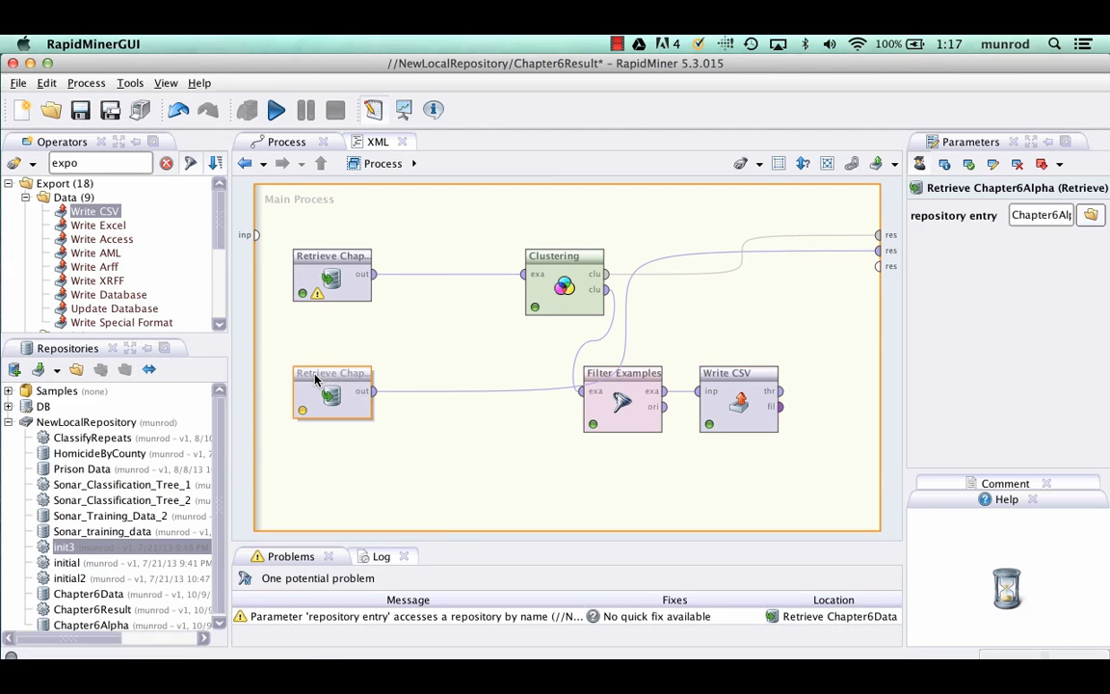
left_click(347, 258)
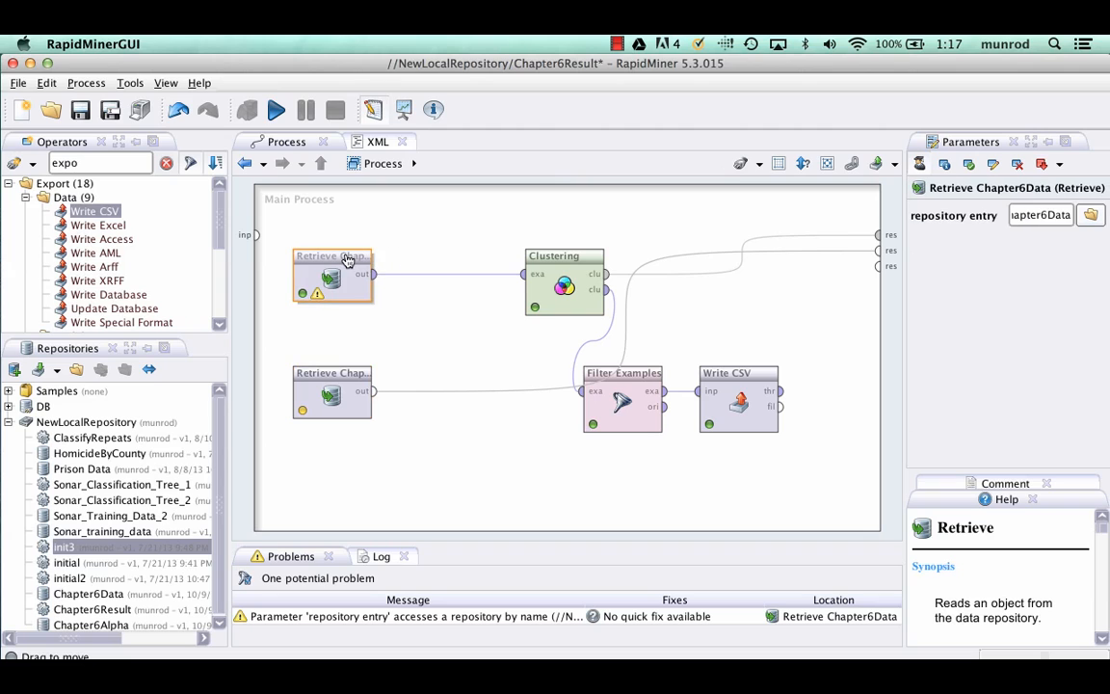
right_click(347, 259)
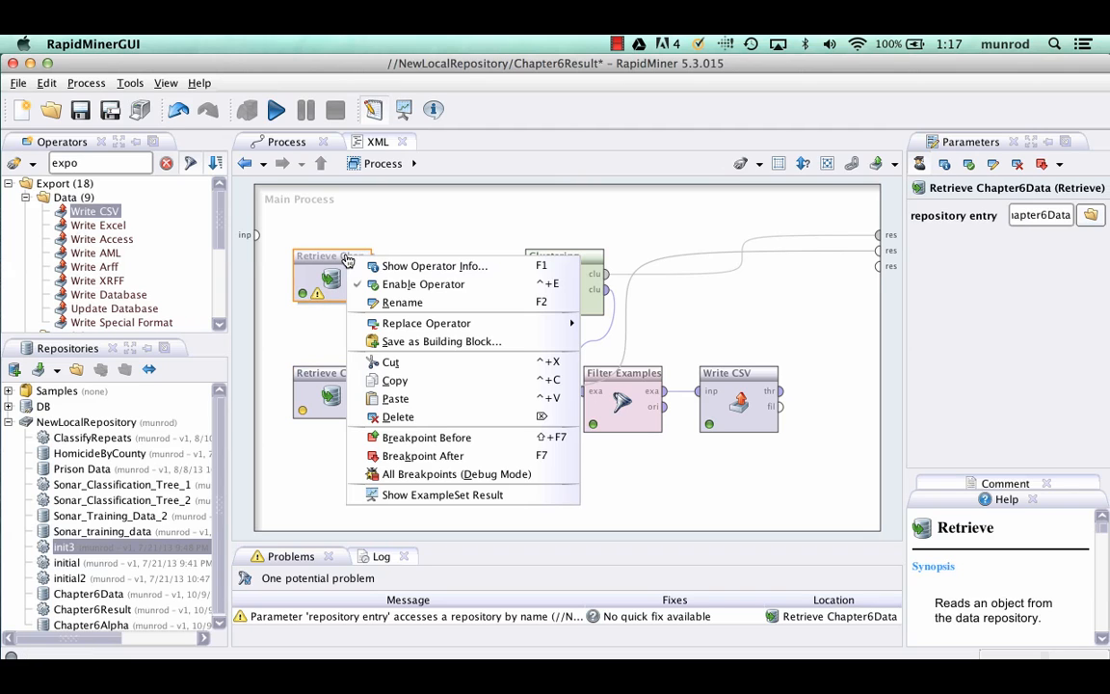
left_click(376, 417)
left_click(374, 391)
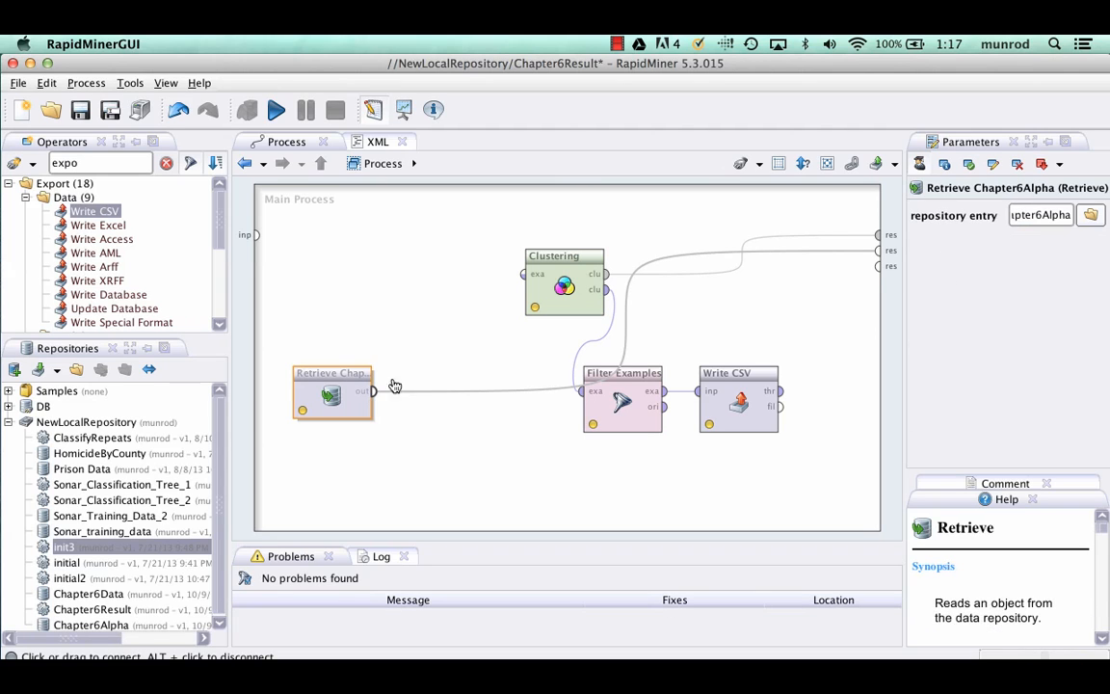
left_click(523, 274)
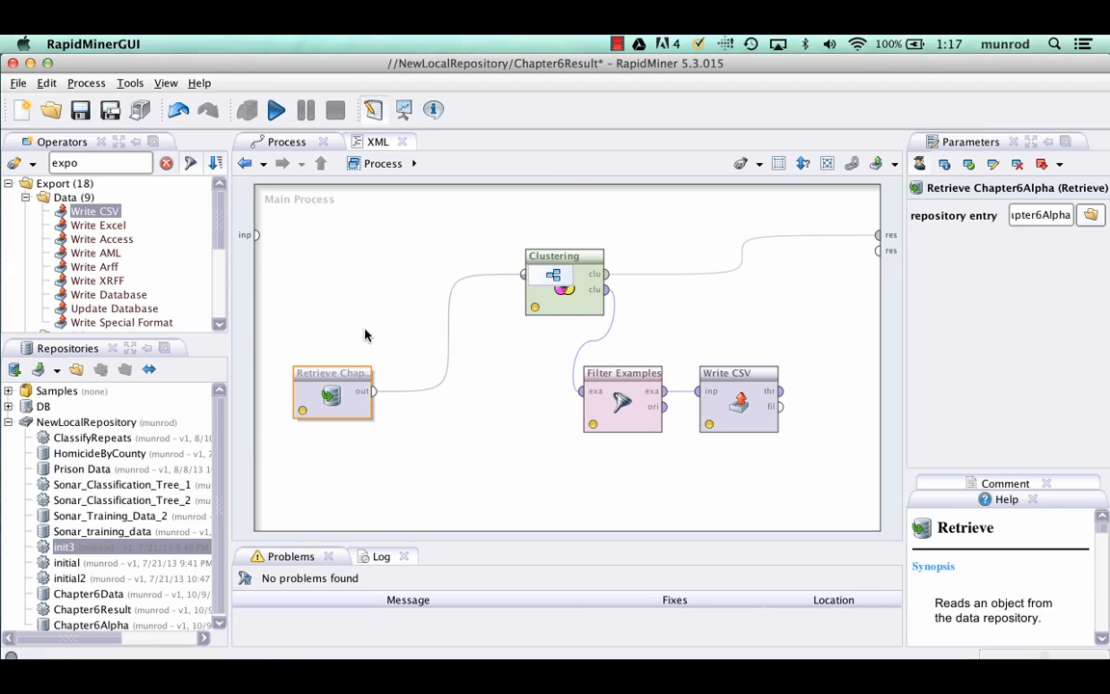
left_click_drag(339, 361, 356, 269)
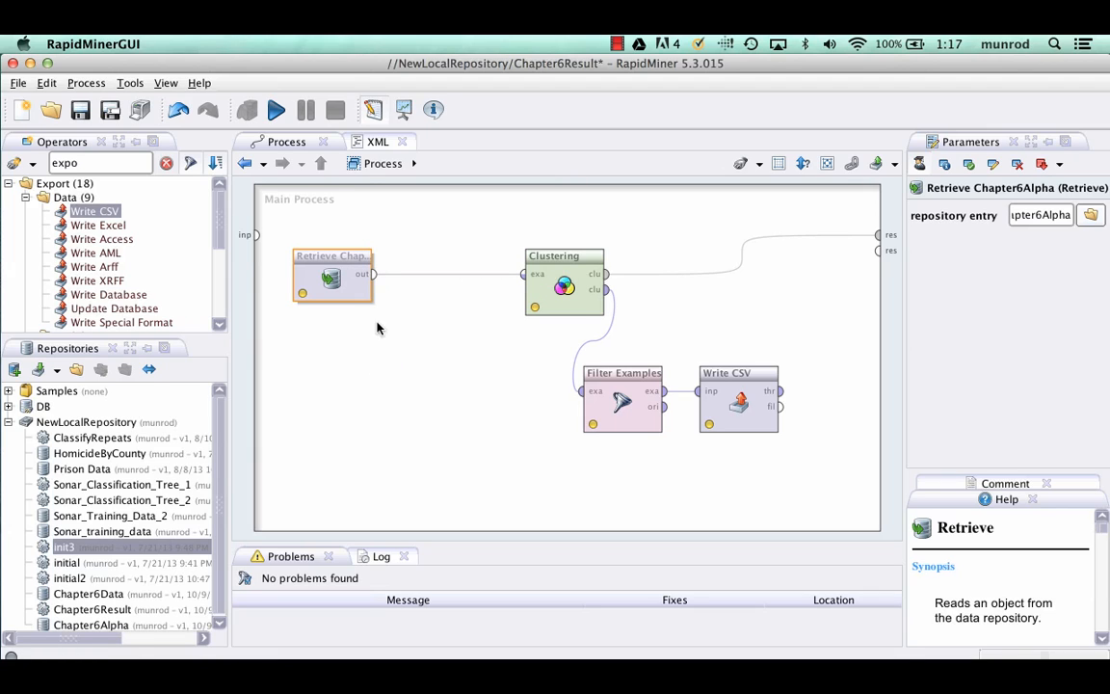
- Try to run the clustering process on the Chapter6Alpha data, and inspect the Clustering operator's parameters
left_click(277, 109)
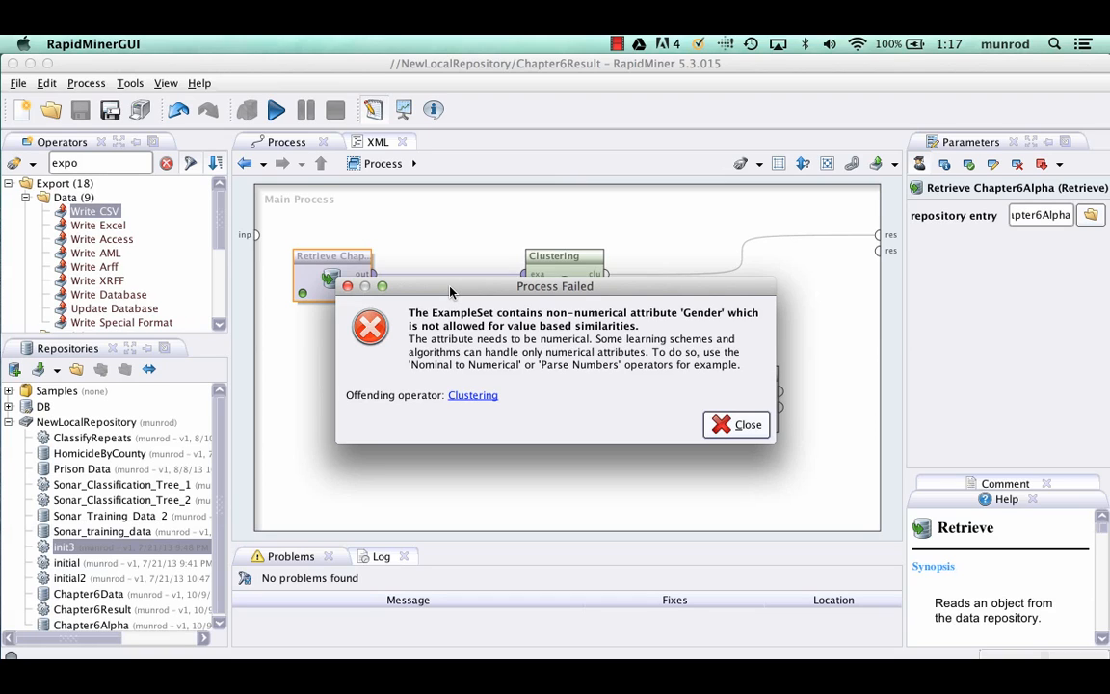
left_click(737, 428)
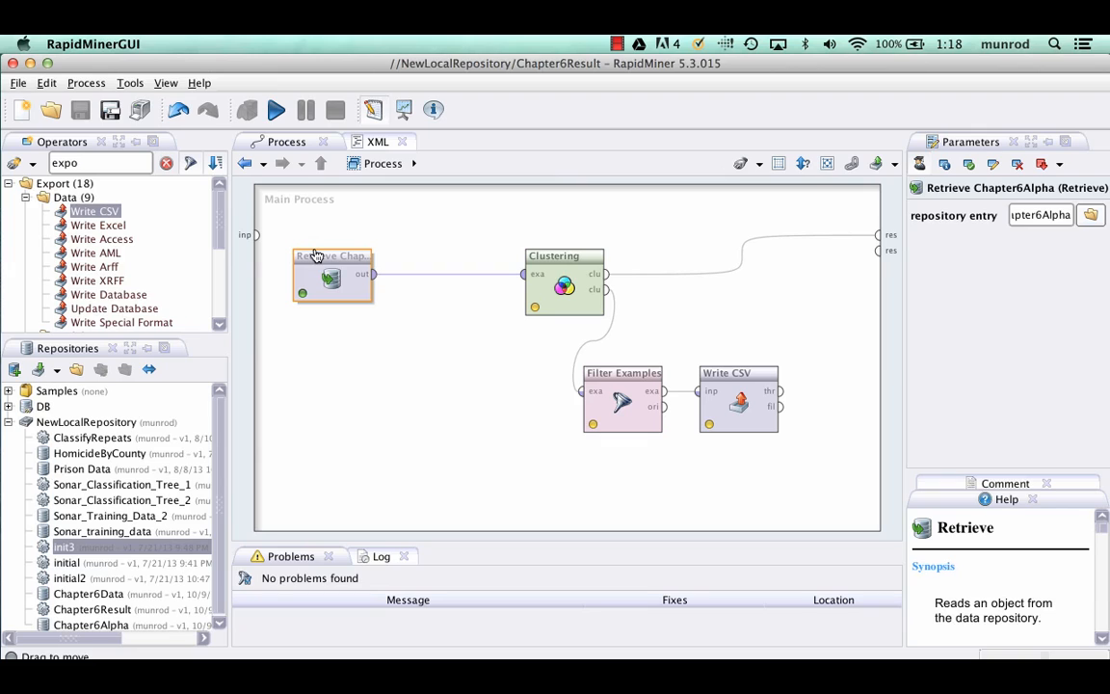
left_click(558, 261)
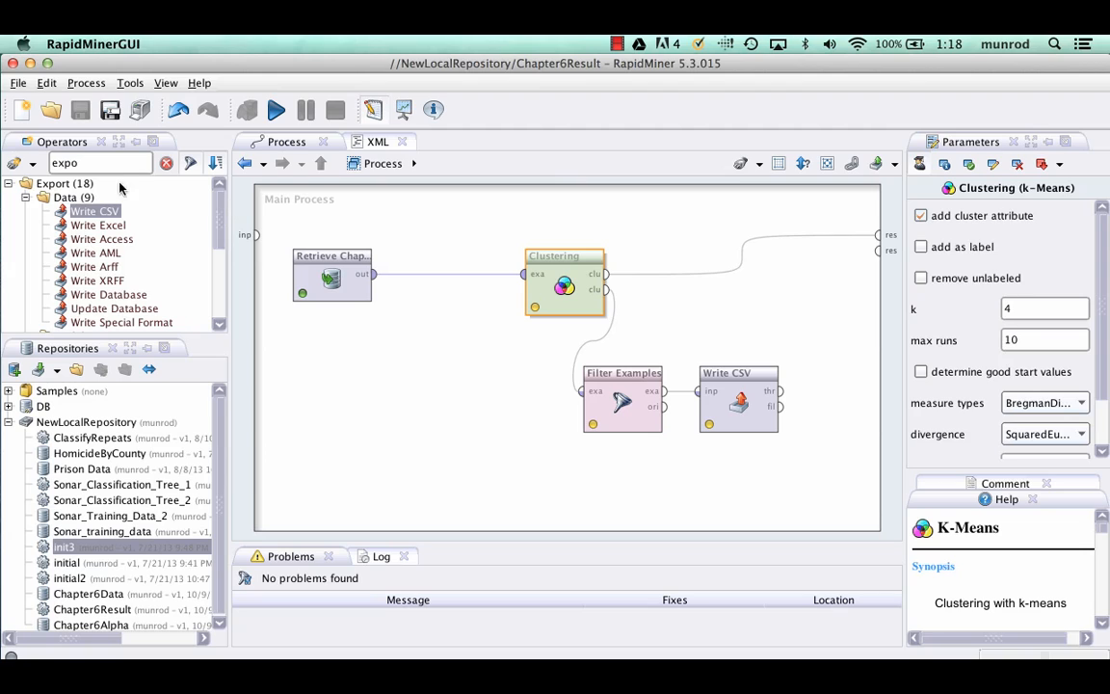
- Search the operators for "nom" and add Nominal to Numerical to the process below Retrieve
double_click(92, 164)
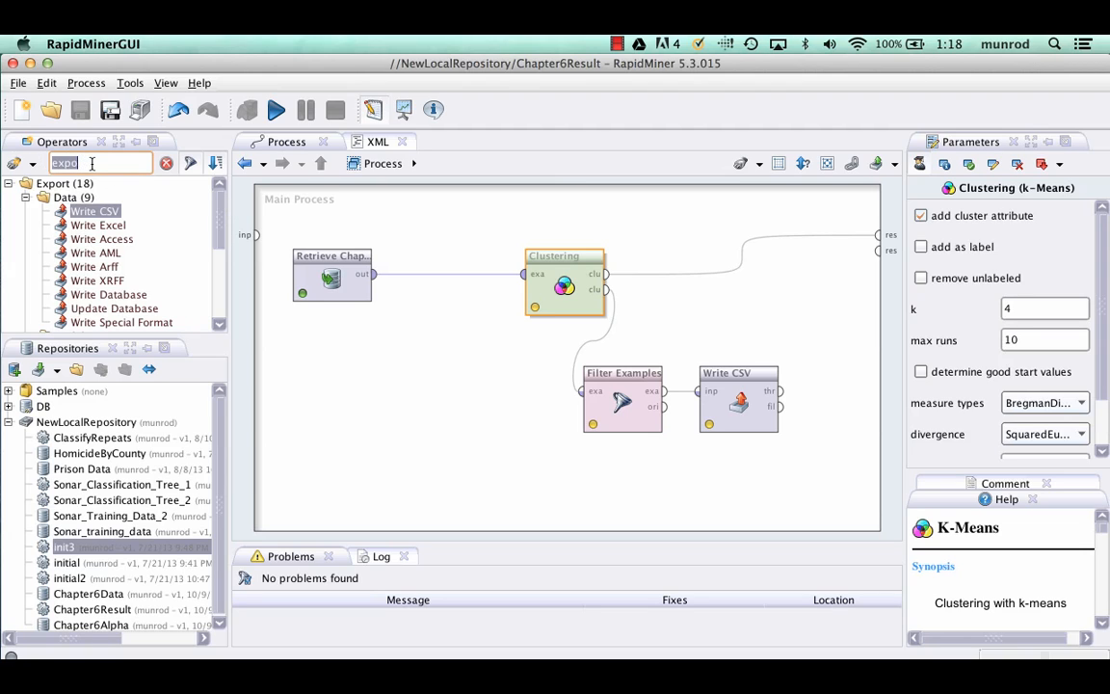
key("BackSpace")
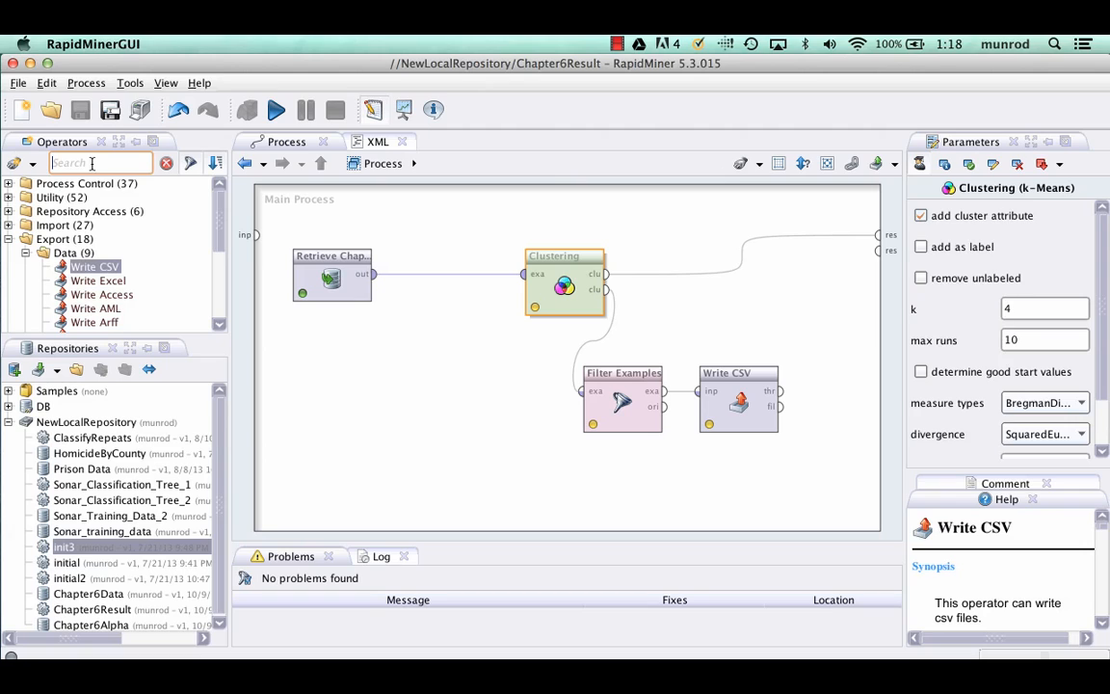
type("nom")
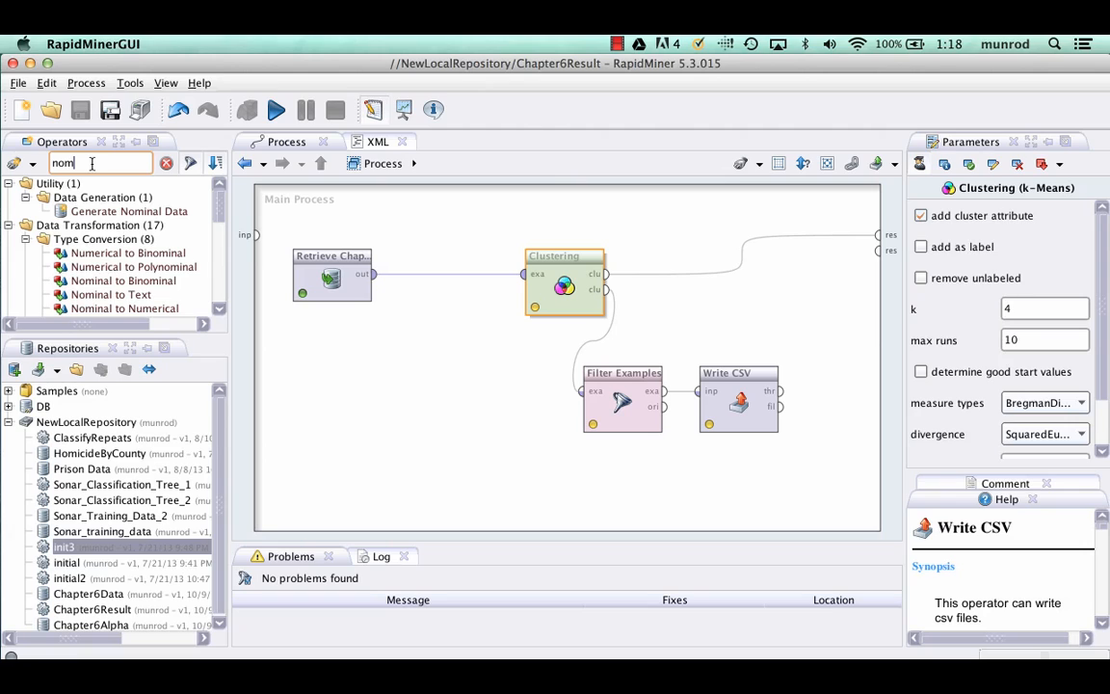
left_click(99, 308)
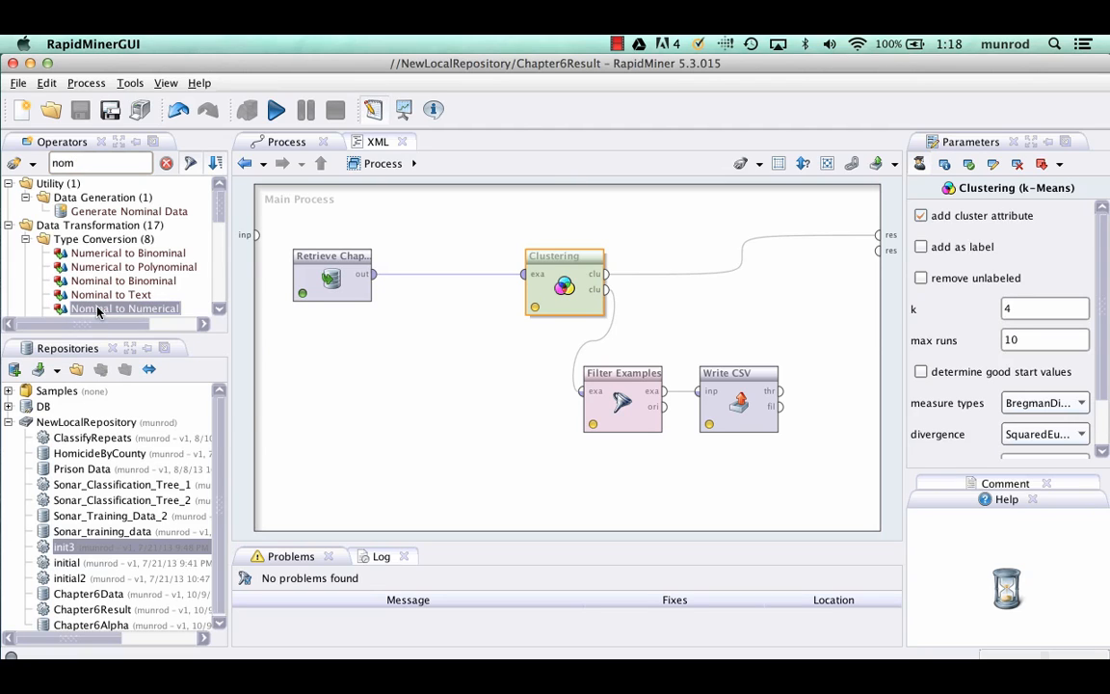
left_click_drag(53, 306, 390, 366)
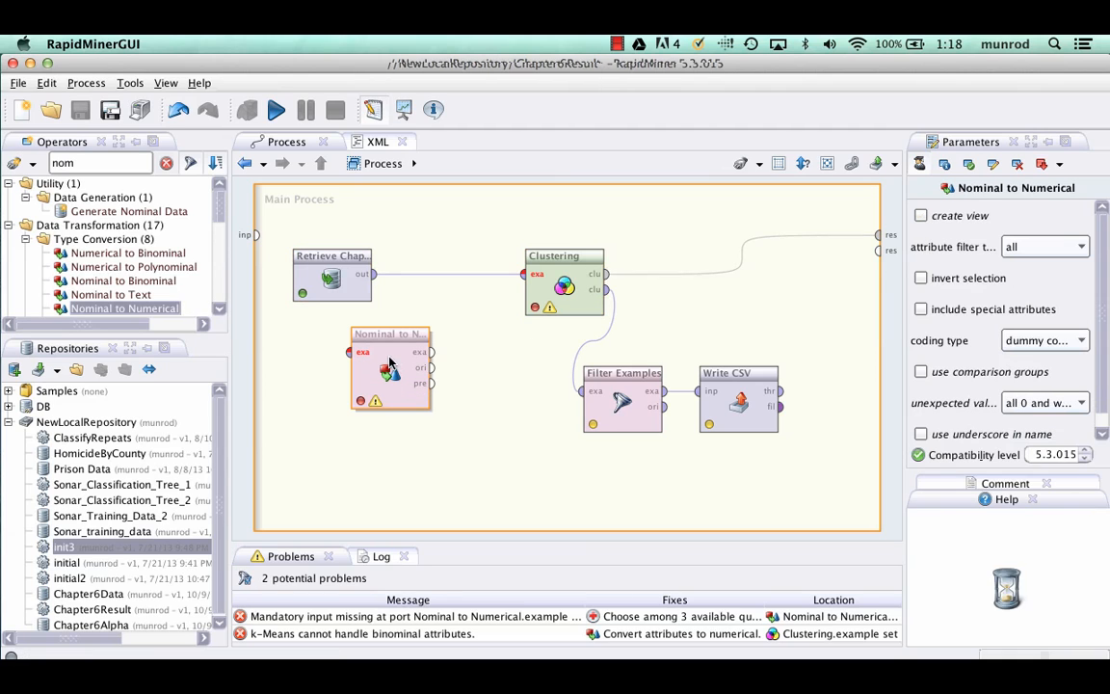
- Connect Nominal to Numerical between Retrieve and Clustering and align it in their row
left_click(374, 277)
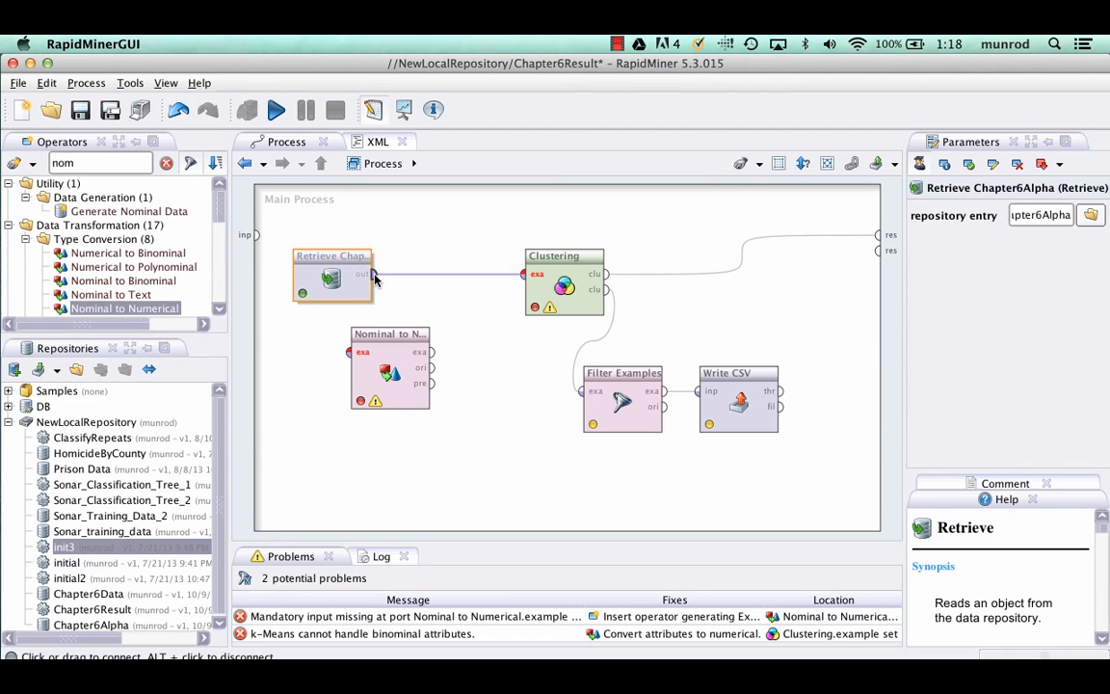
left_click_drag(374, 277, 345, 357)
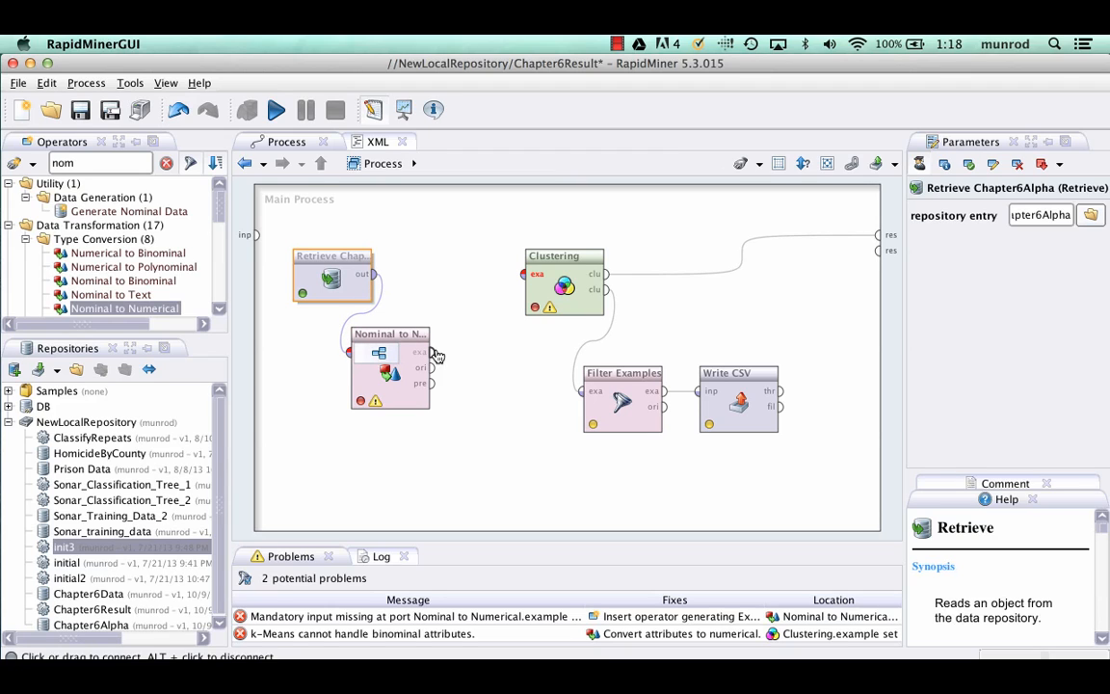
left_click_drag(436, 356, 630, 265)
left_click_drag(412, 353, 470, 278)
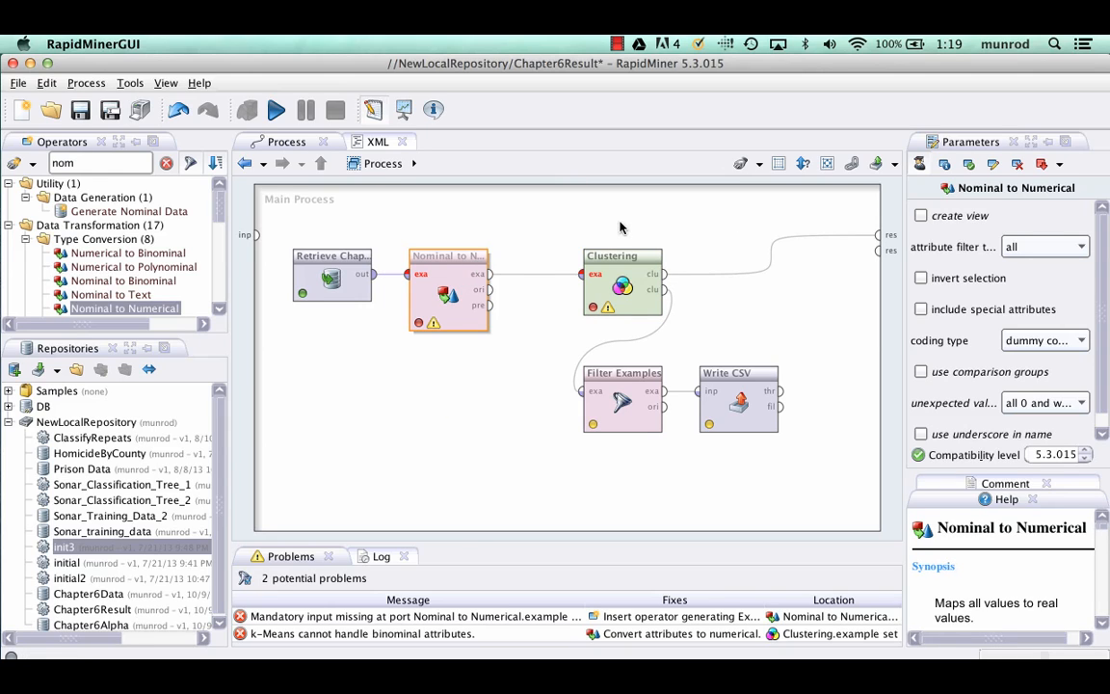
- Set Nominal to Numerical's attribute filter type to value_type, keeping nominal as the value type
left_click(1080, 248)
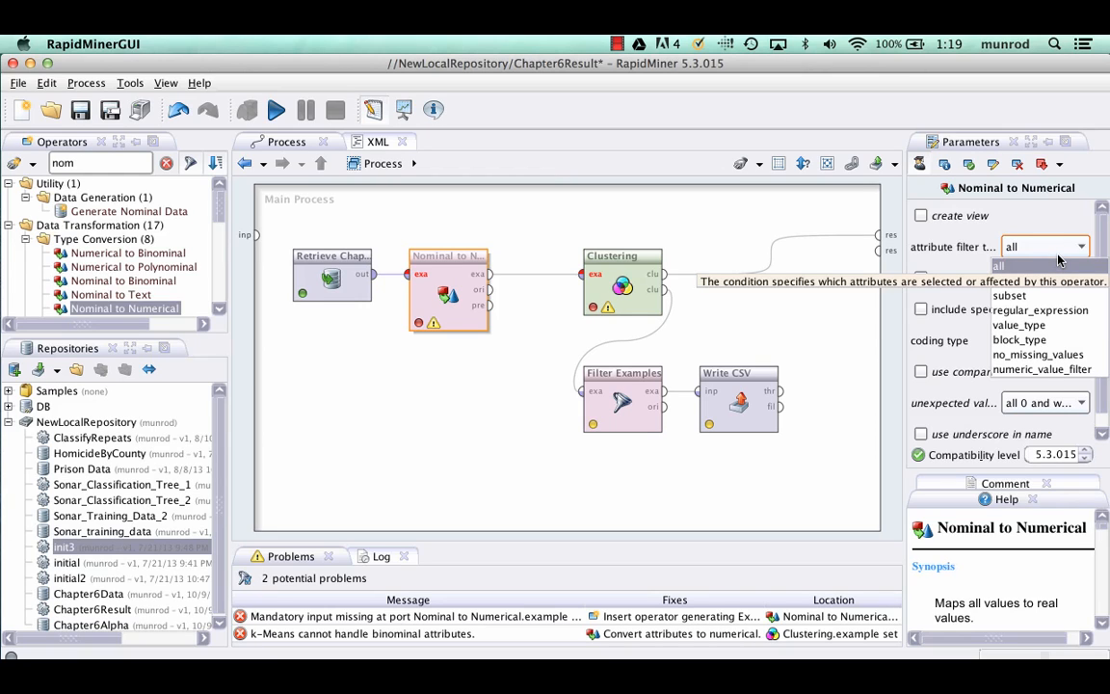
left_click(1019, 326)
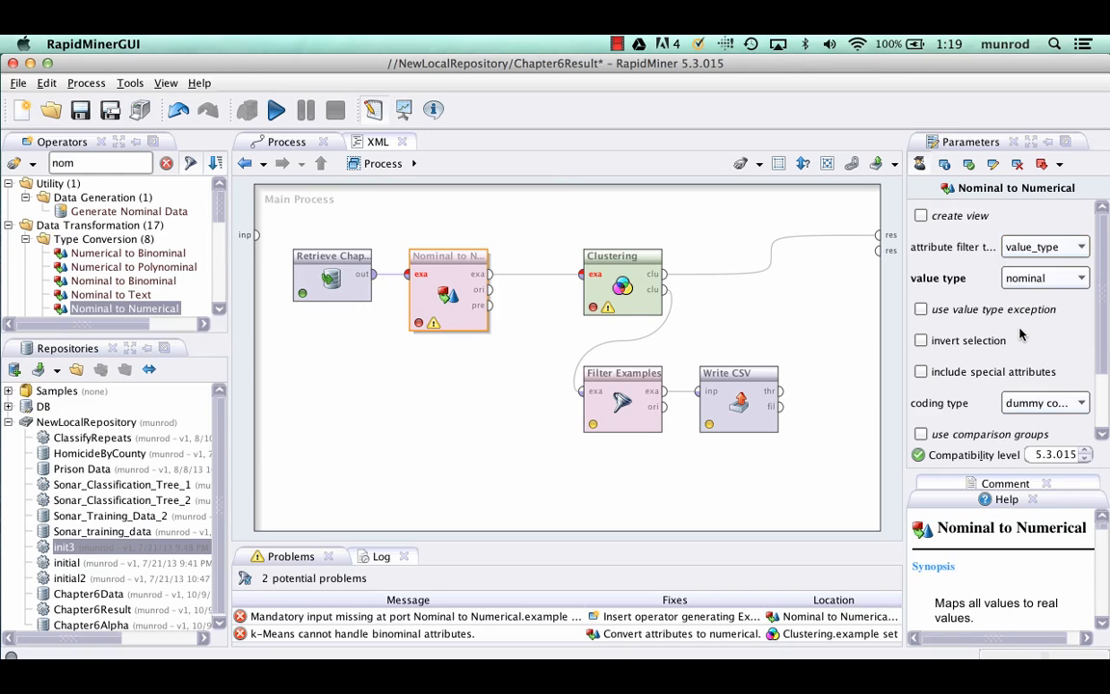
left_click(1082, 280)
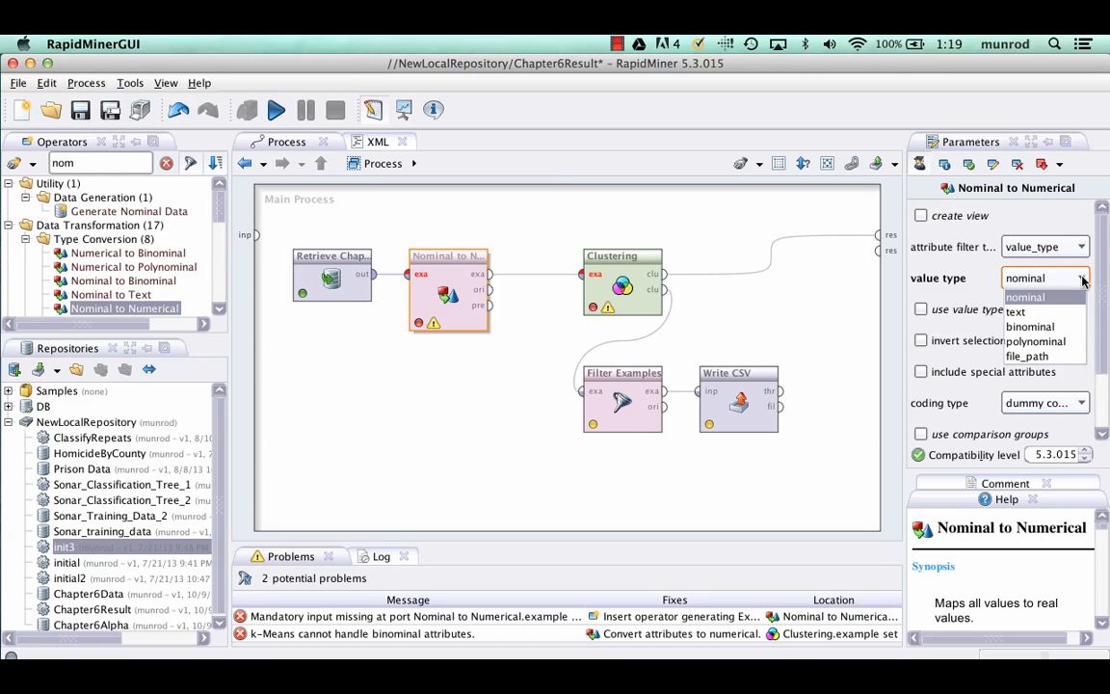
left_click(1082, 279)
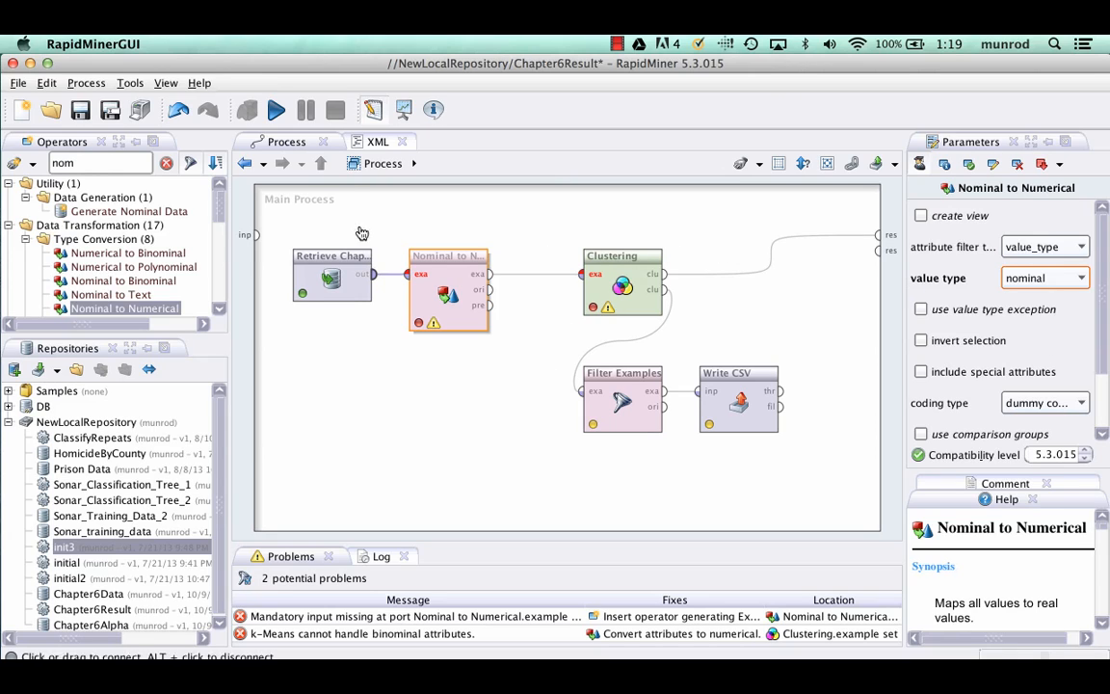
- Run the process, examine the gender rows in the cluster model's centroid table with a wider Attribute column, and return to the process design
left_click(276, 110)
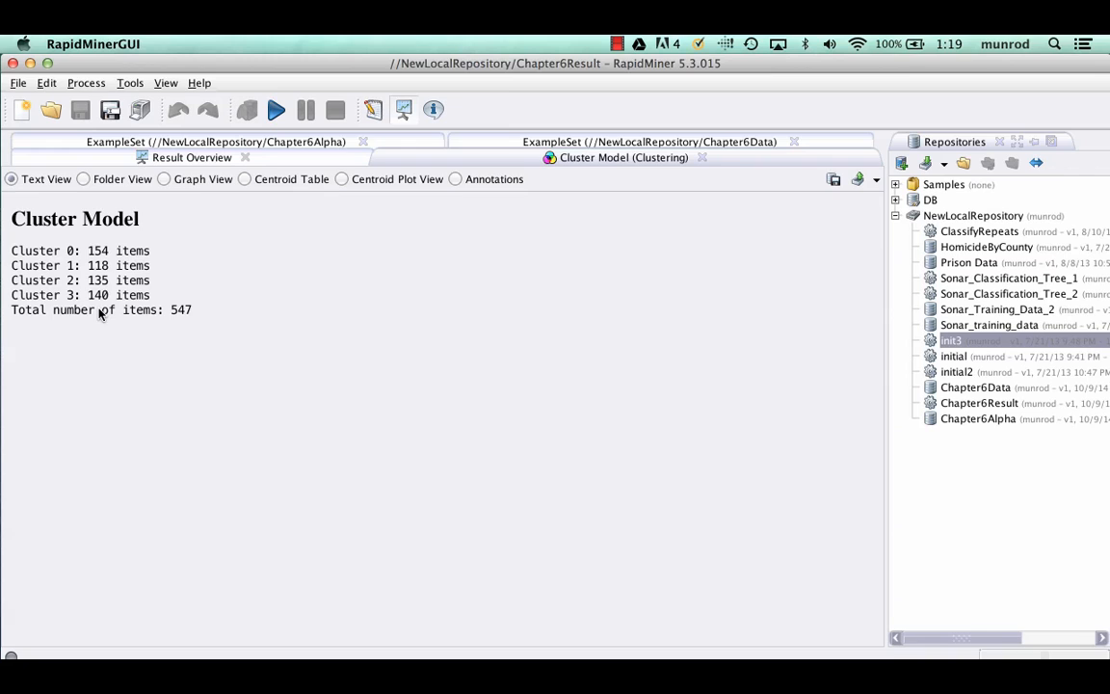
left_click(246, 180)
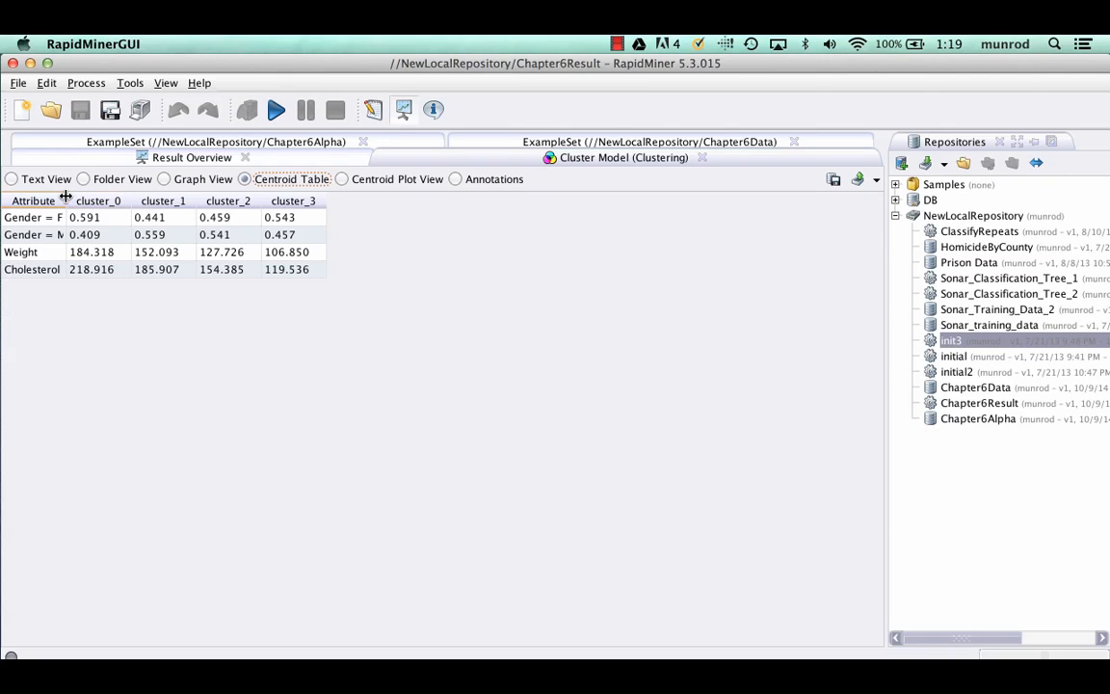
left_click_drag(68, 201, 90, 200)
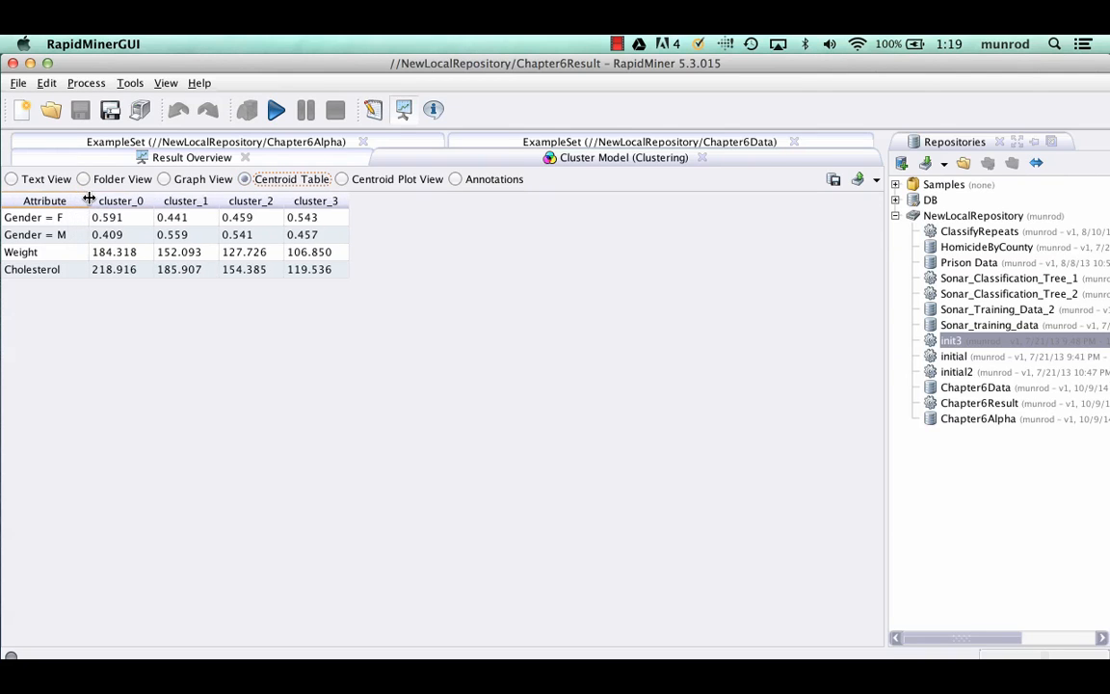
left_click(52, 236)
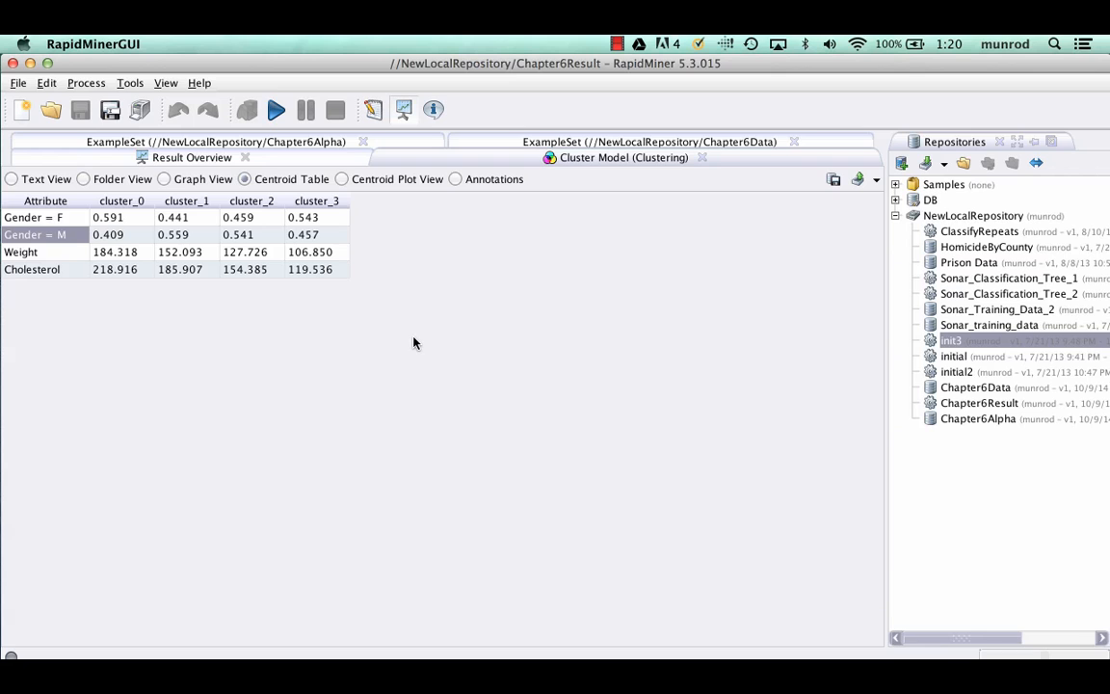
left_click(376, 109)
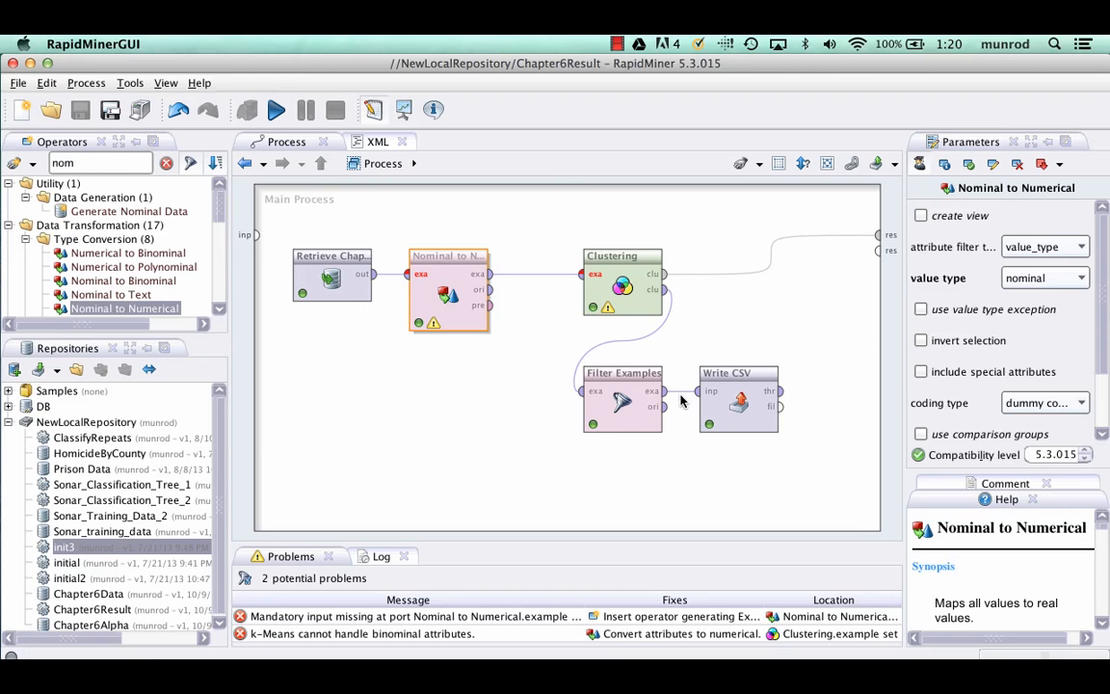
- Switch to Excel and start a CSV import of OutputForChapter6.csv from the Downloads folder
left_click(750, 683)
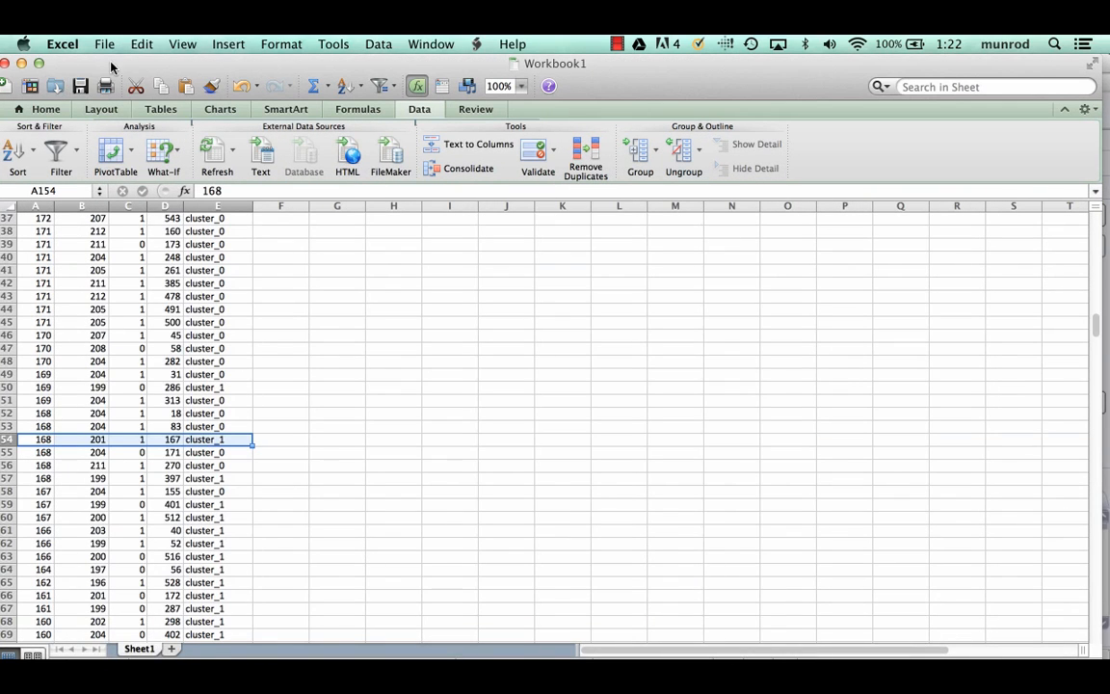
mouse_move(145, 65)
left_mouse_down()
mouse_move(176, 64)
mouse_move(161, 64)
left_mouse_up()
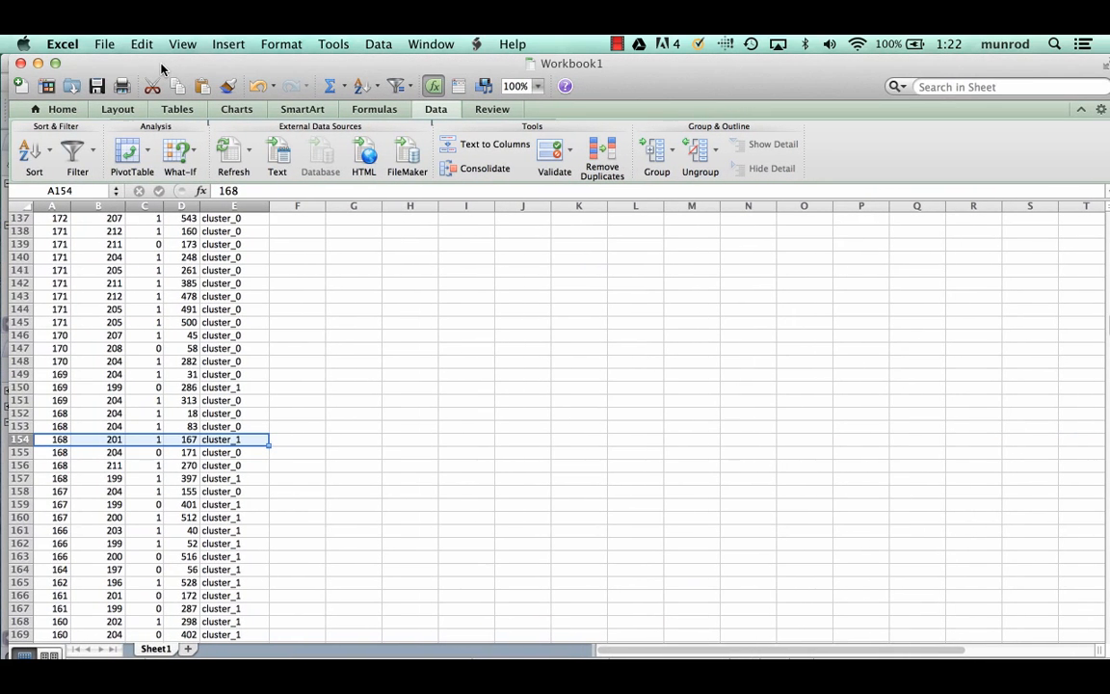
left_click(72, 45)
mouse_move(96, 48)
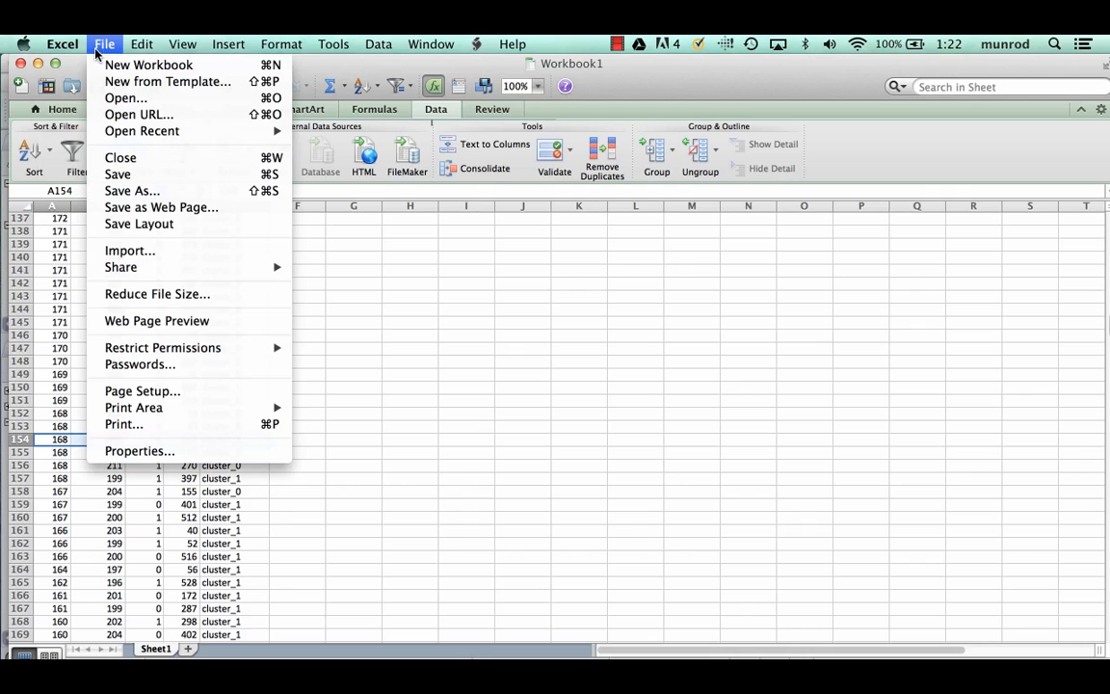
left_click(132, 251)
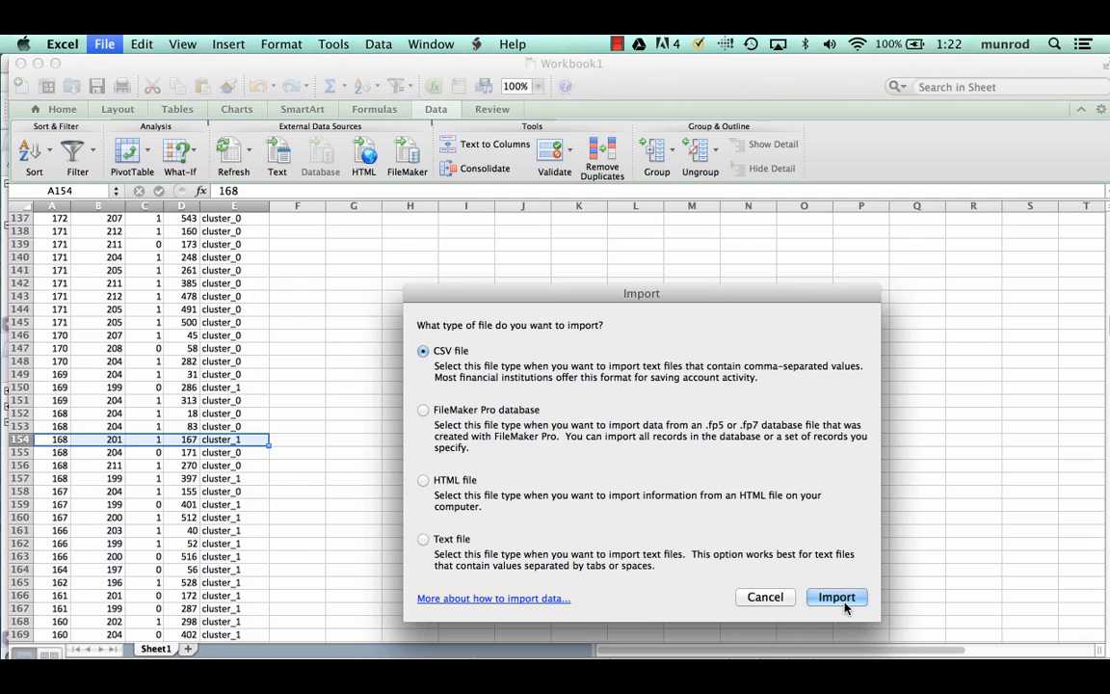
left_click(836, 597)
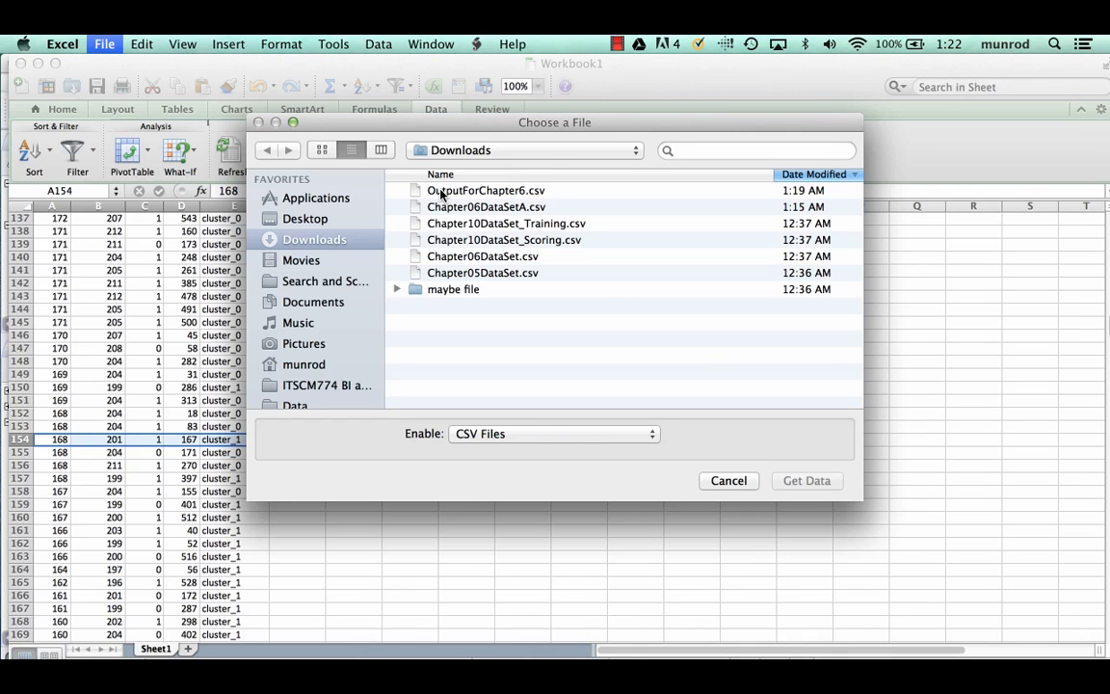
left_click(441, 192)
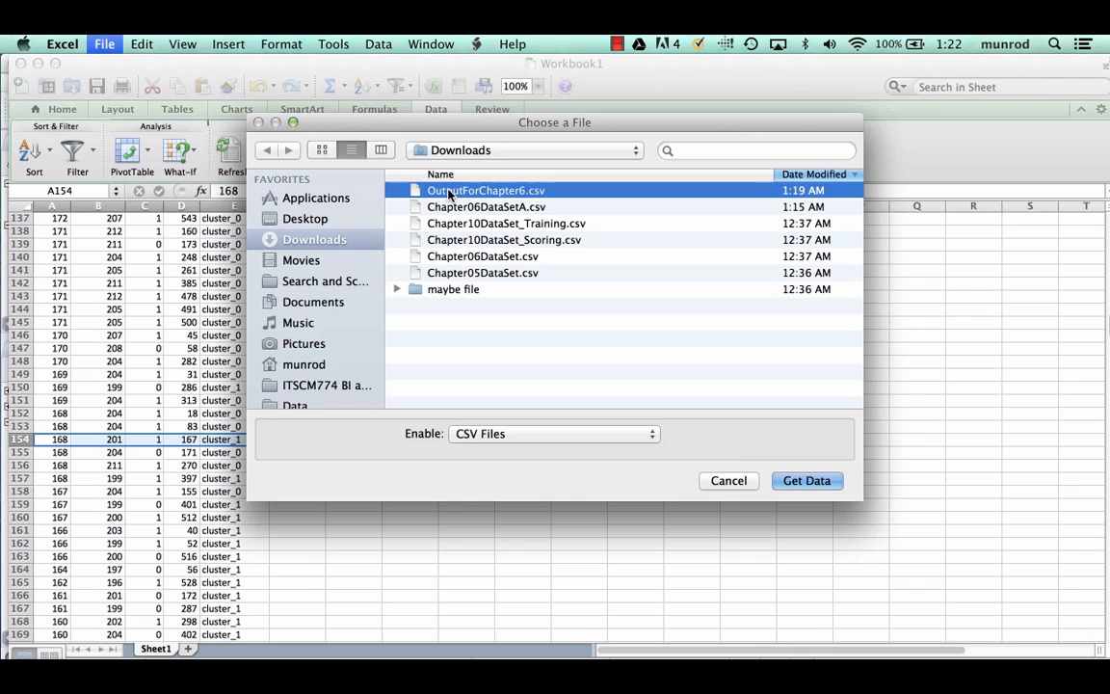
left_click(807, 481)
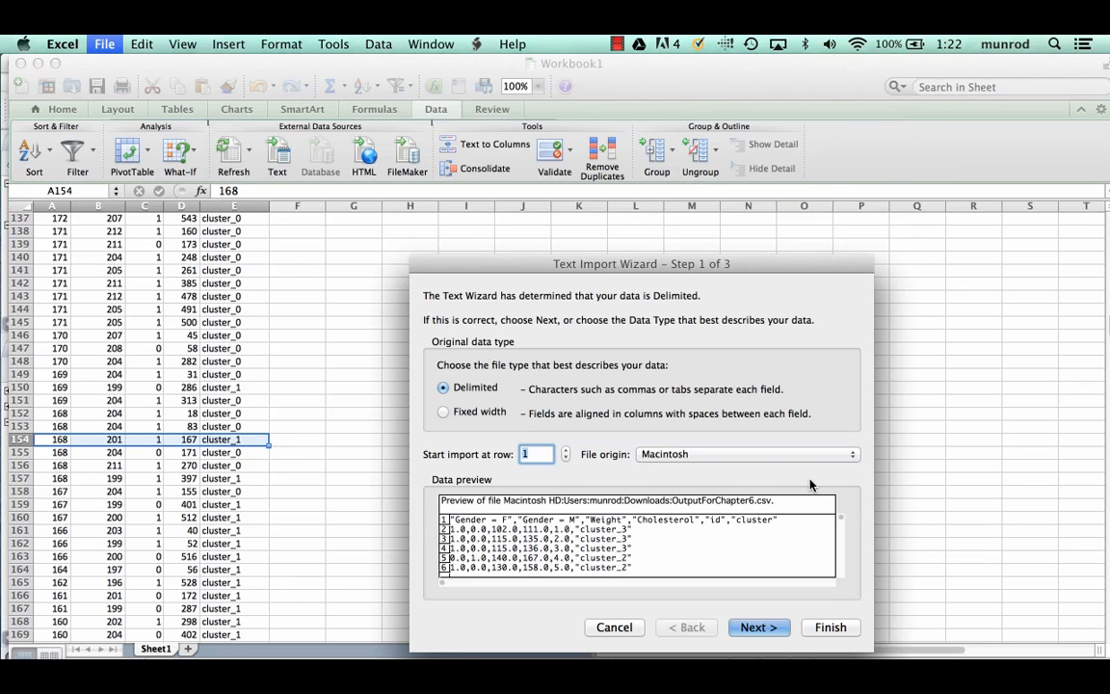
- Accept the delimited file type, use tab and comma as delimiters, and proceed to the column data formats
left_click(759, 627)
left_click(567, 377)
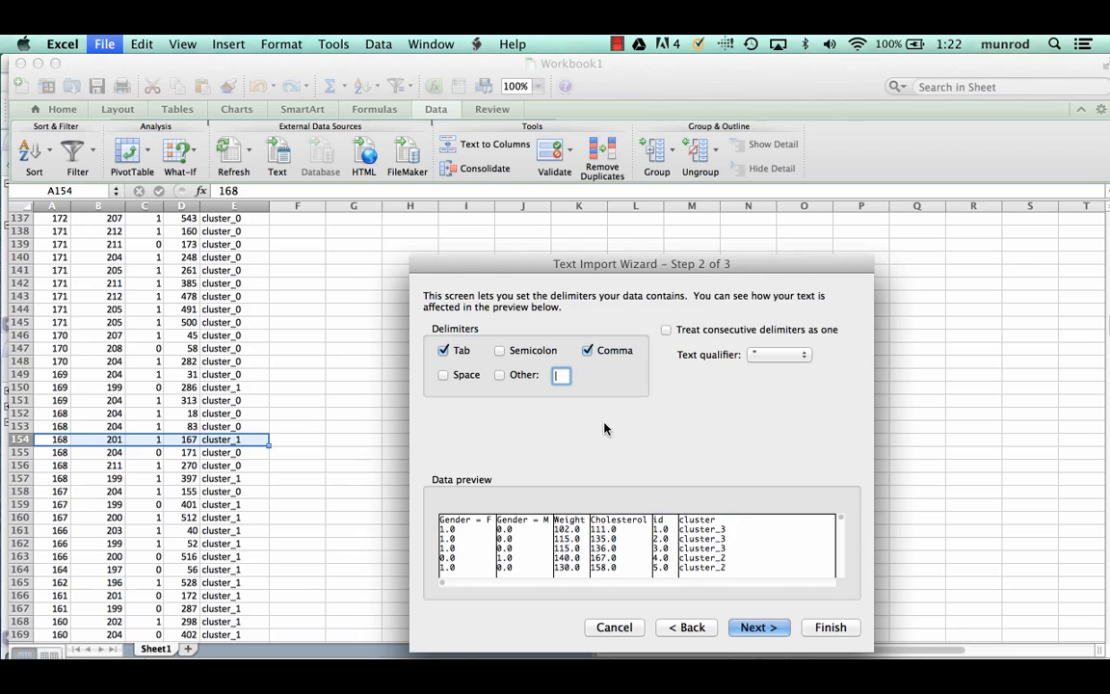
left_click(761, 630)
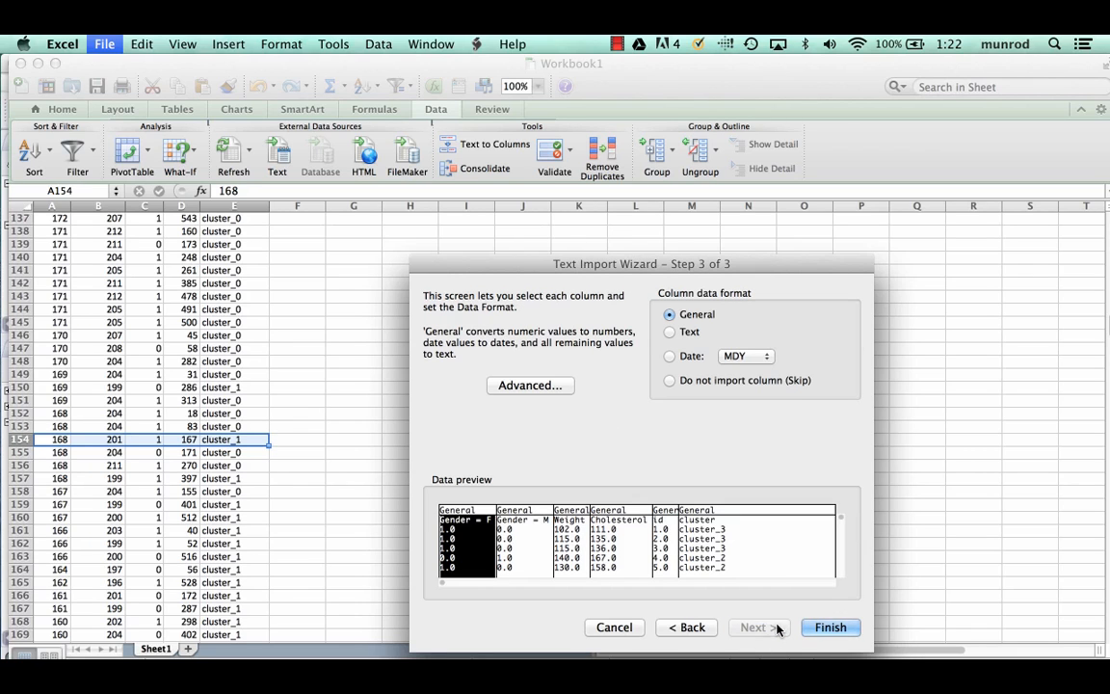
- Finish the text import into the existing sheet starting at cell $G$154, and select the two gender headers in the imported data
left_click(829, 627)
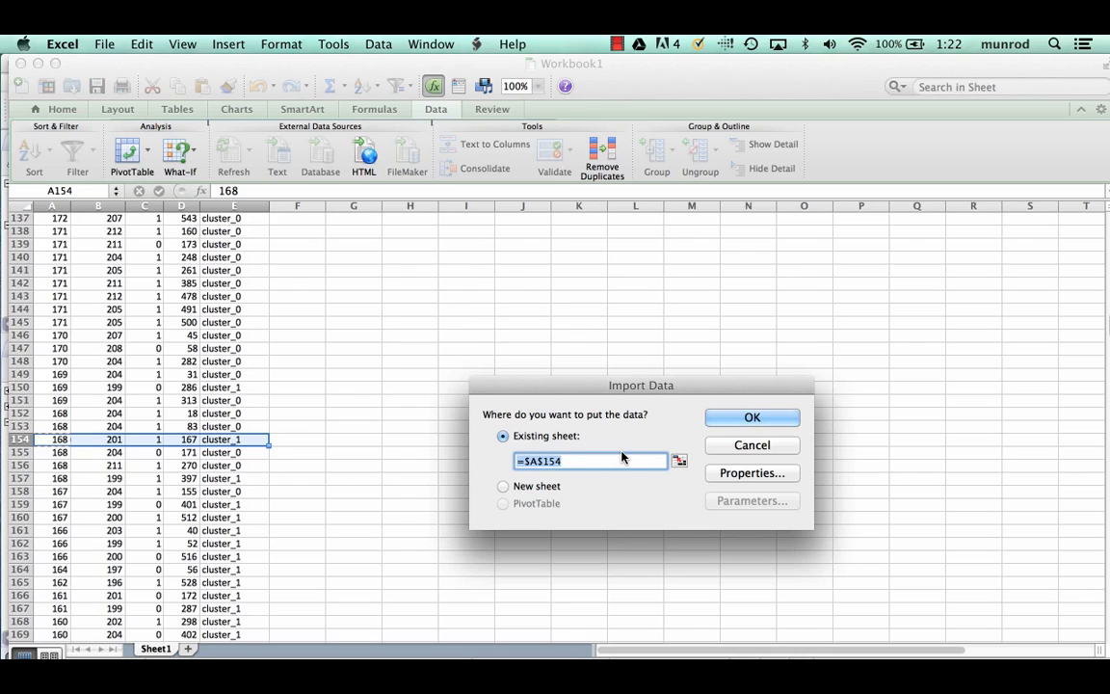
left_click(751, 417)
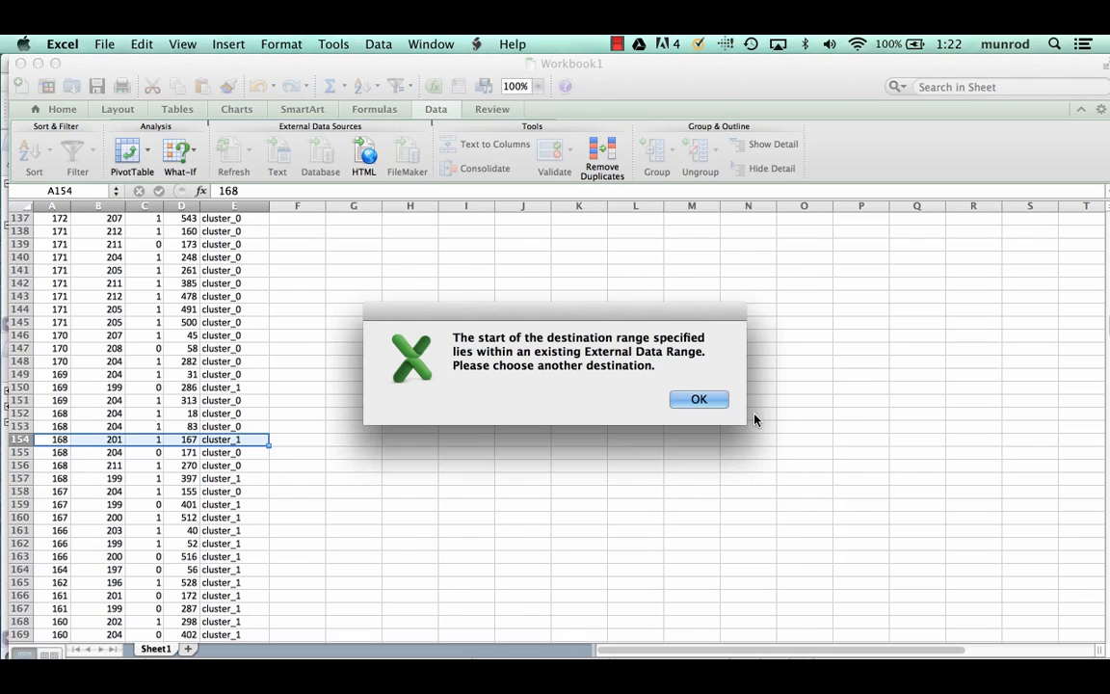
left_click(698, 403)
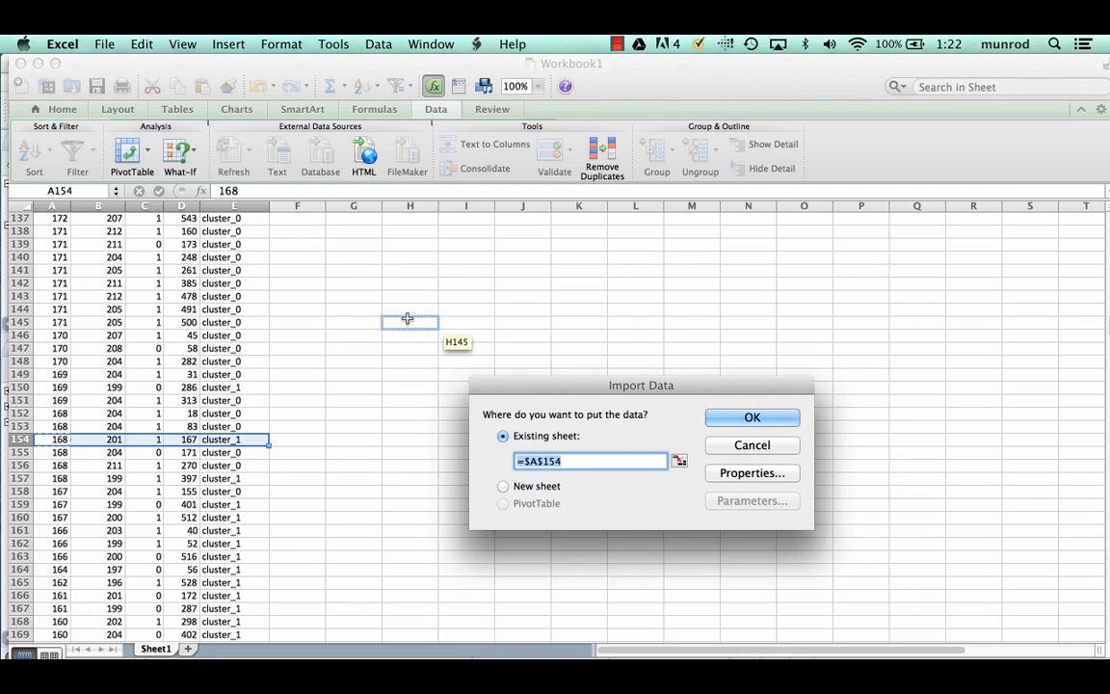
left_click(536, 462)
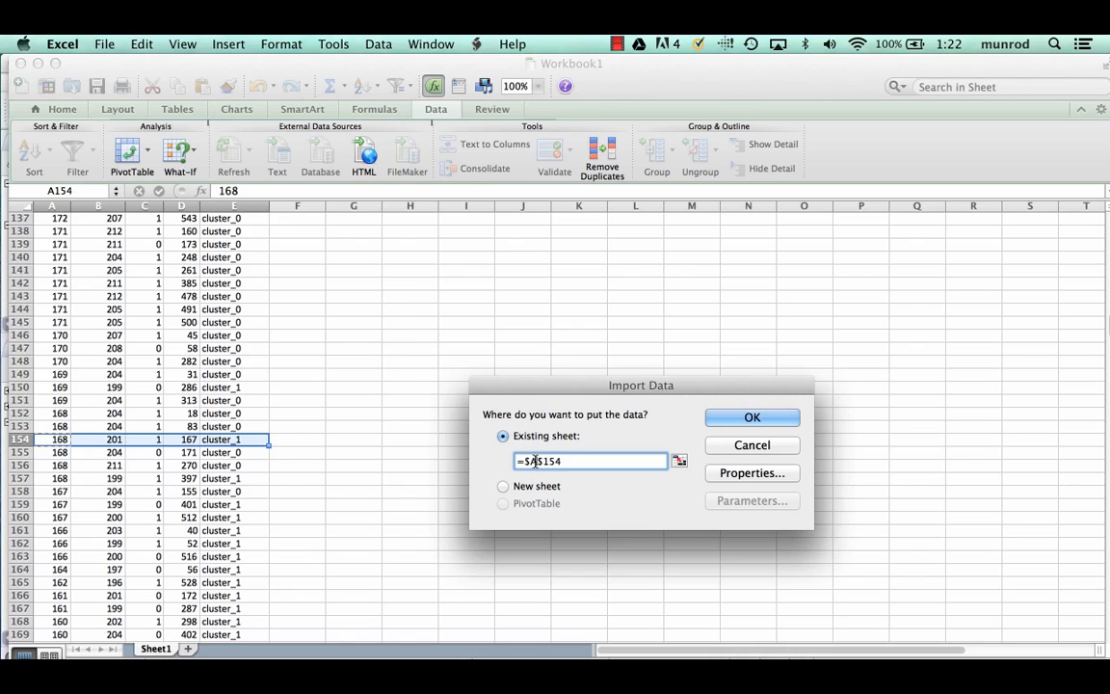
key("BackSpace")
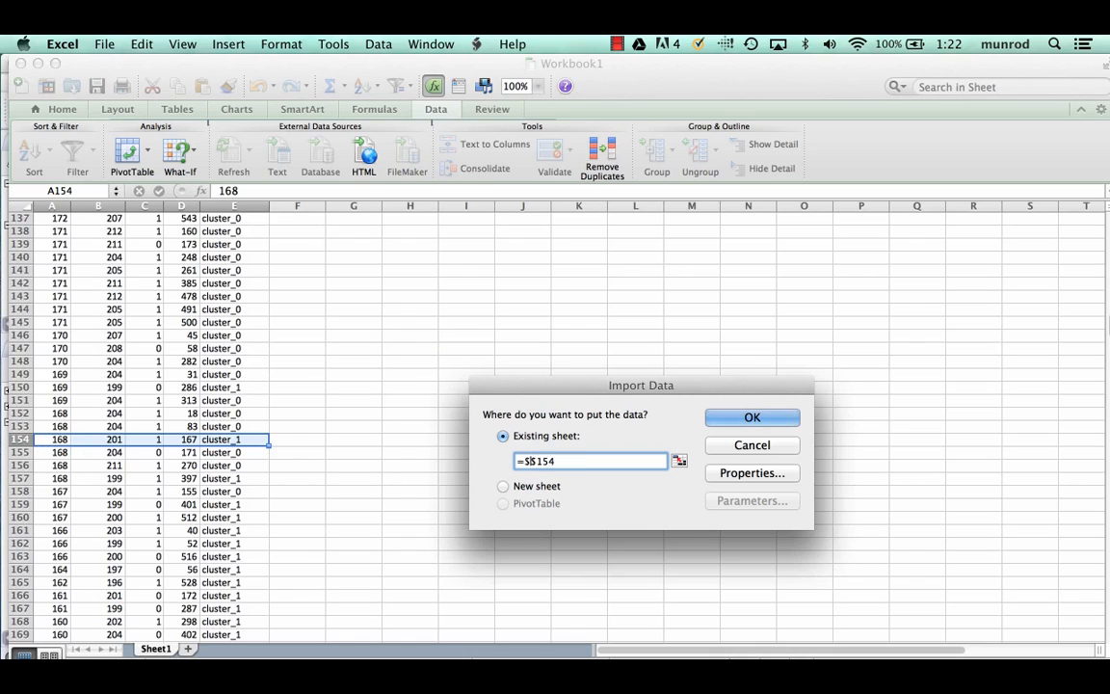
type("G")
left_click(748, 421)
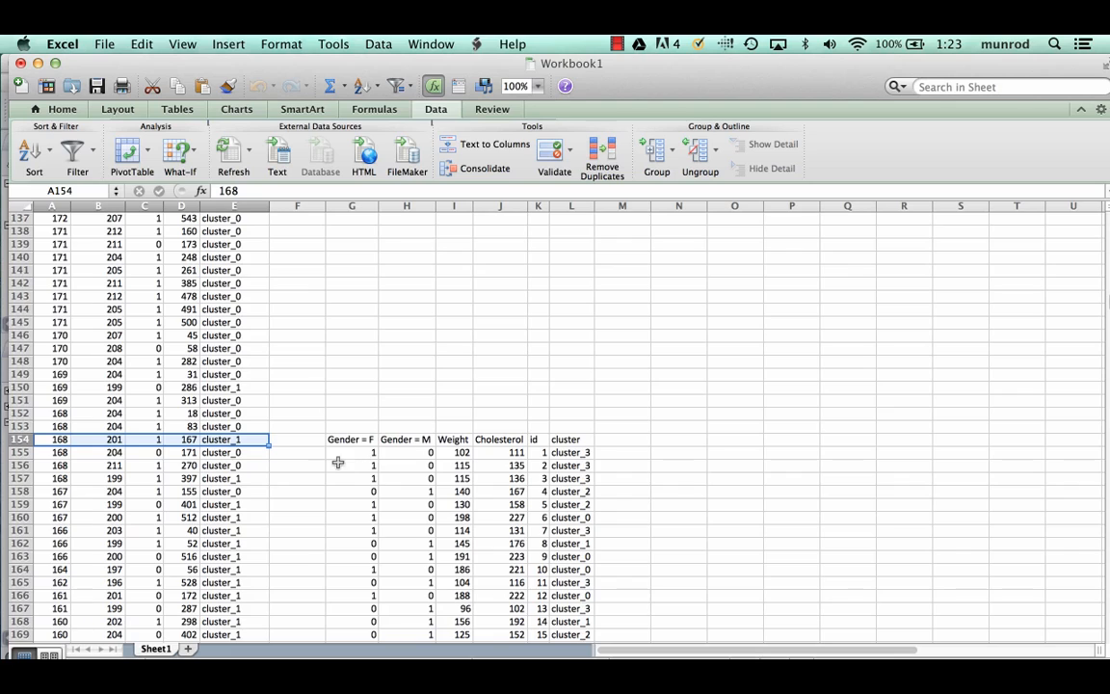
left_click_drag(352, 438, 404, 440)
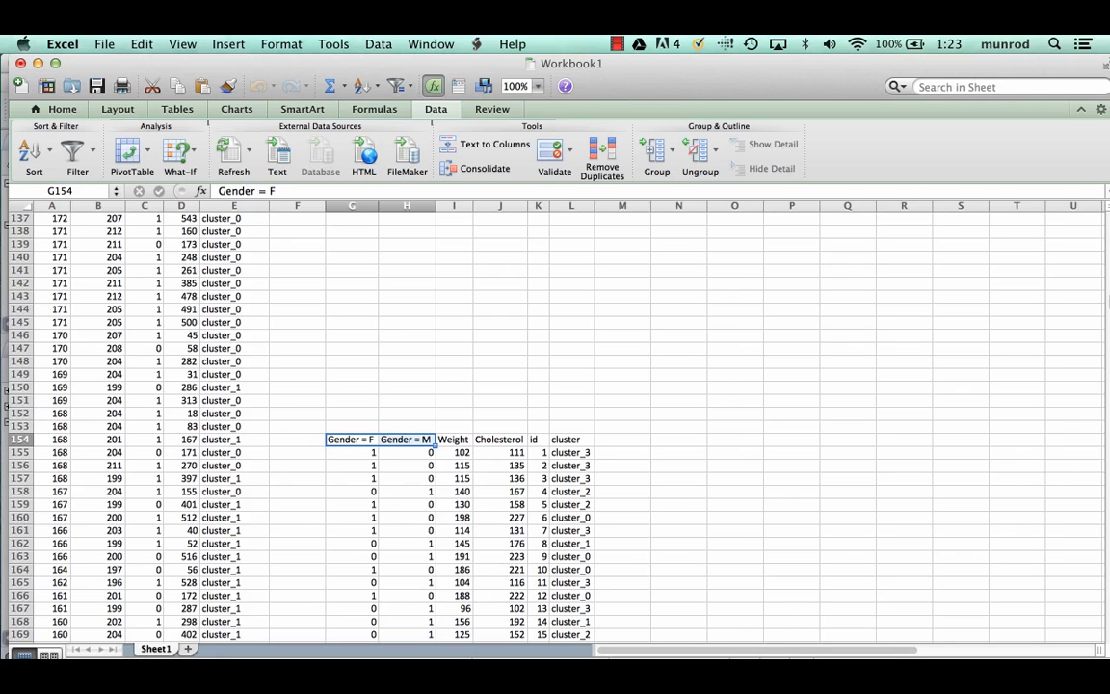
- Switch to RapidMiner, search the operators for "repla", and add Replace Missing Values to the main process below Nominal to Numerical
left_click(699, 684)
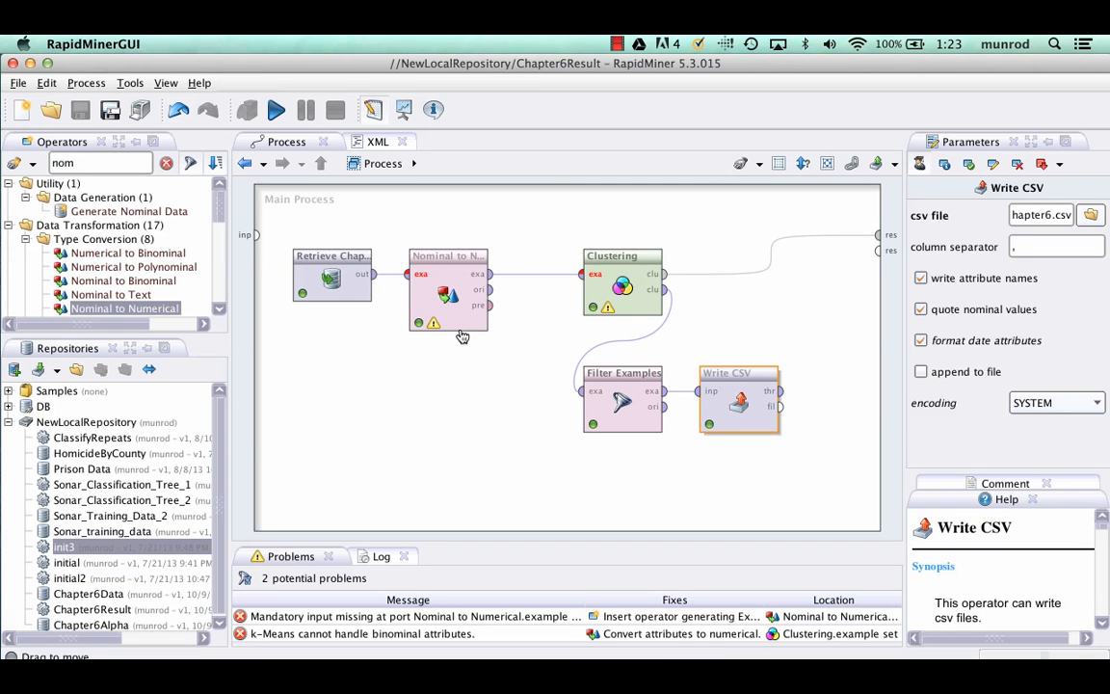
mouse_move(220, 211)
left_mouse_down()
mouse_move(223, 244)
mouse_move(213, 211)
left_mouse_up()
left_click_drag(121, 168, 29, 167)
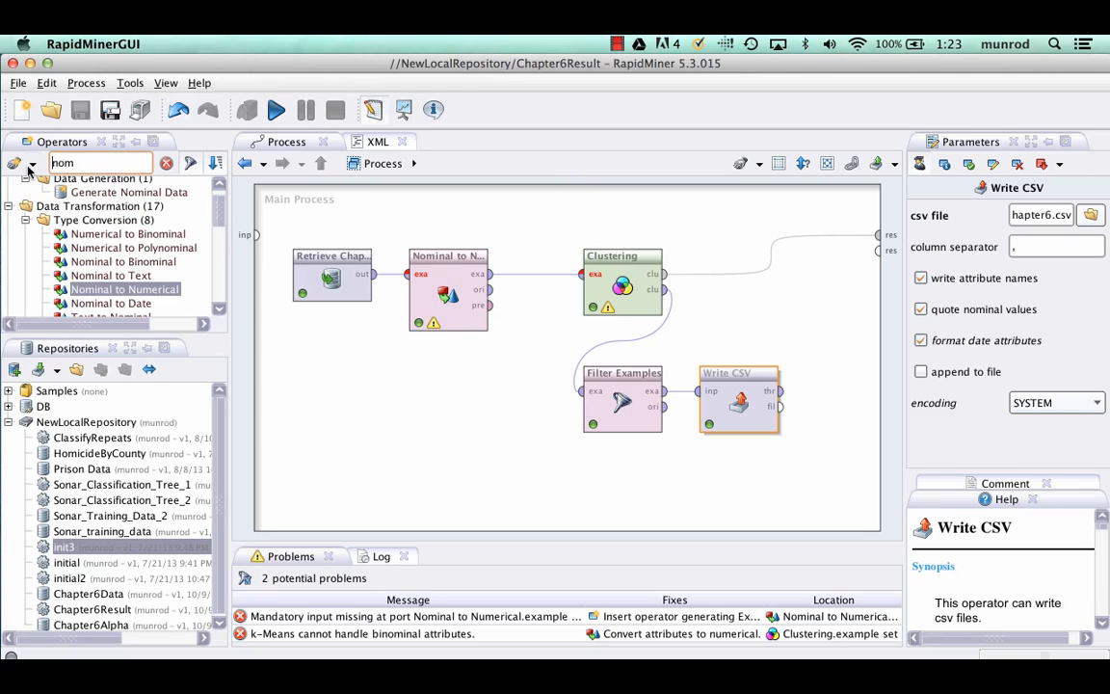
double_click(102, 162)
type("rep")
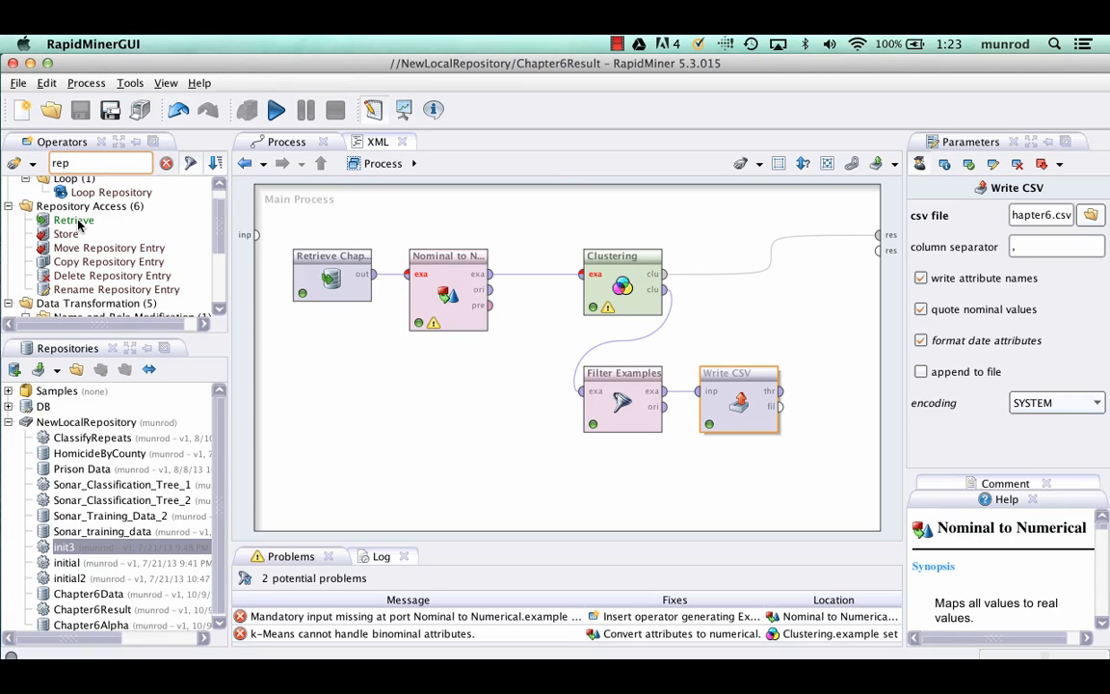
type("la")
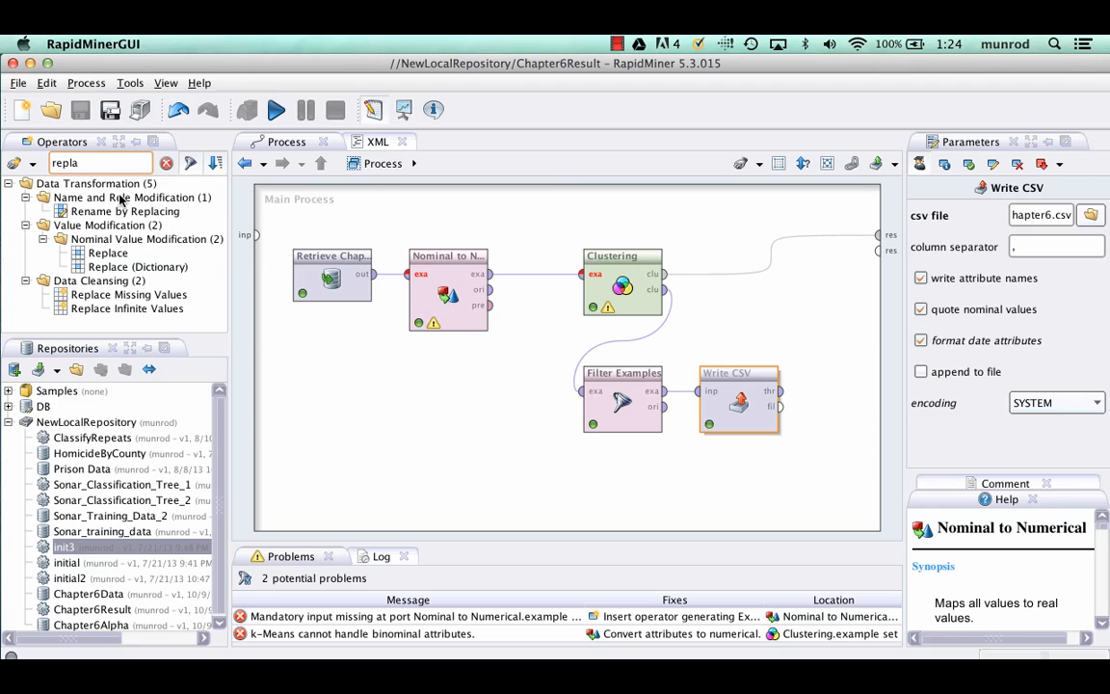
left_click_drag(59, 300, 397, 382)
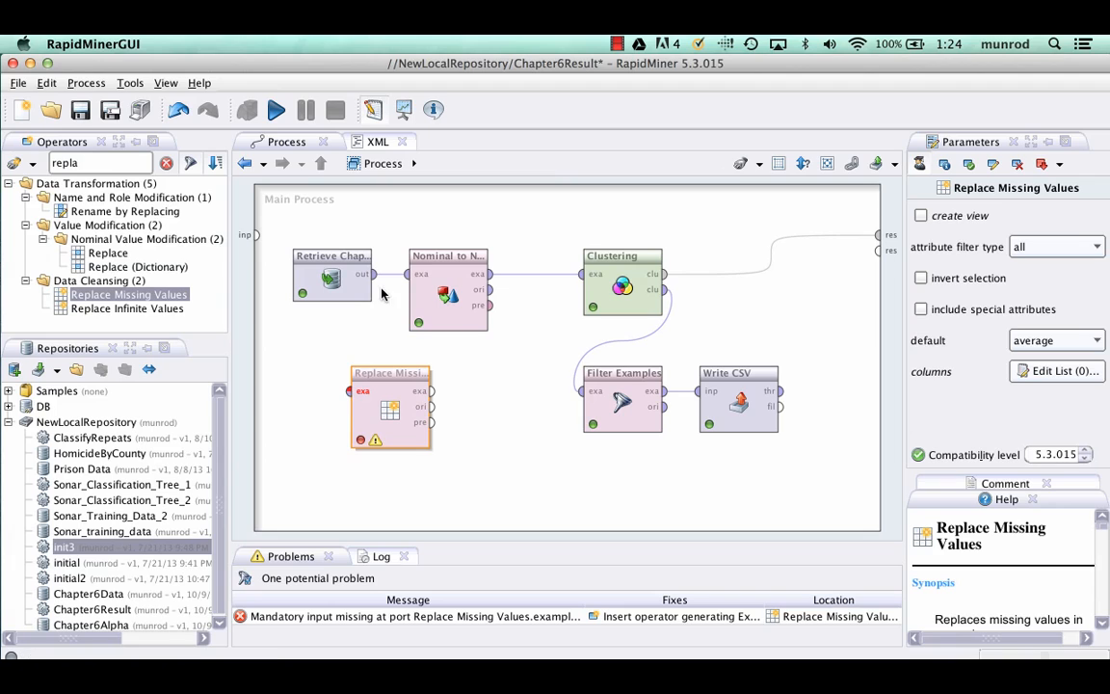
- Wire Replace Missing Values between the Retrieve operator and Nominal to Numerical, run the process, and return to the process design
left_click_drag(373, 275, 348, 391)
left_click_drag(463, 263, 520, 263)
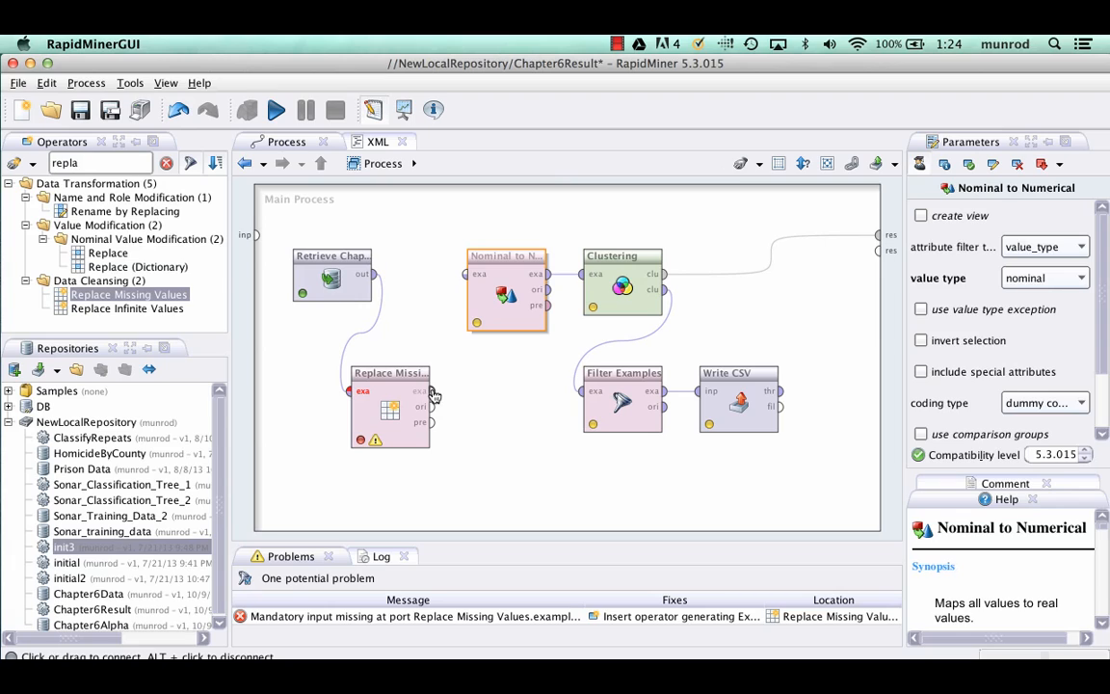
left_click_drag(430, 390, 465, 275)
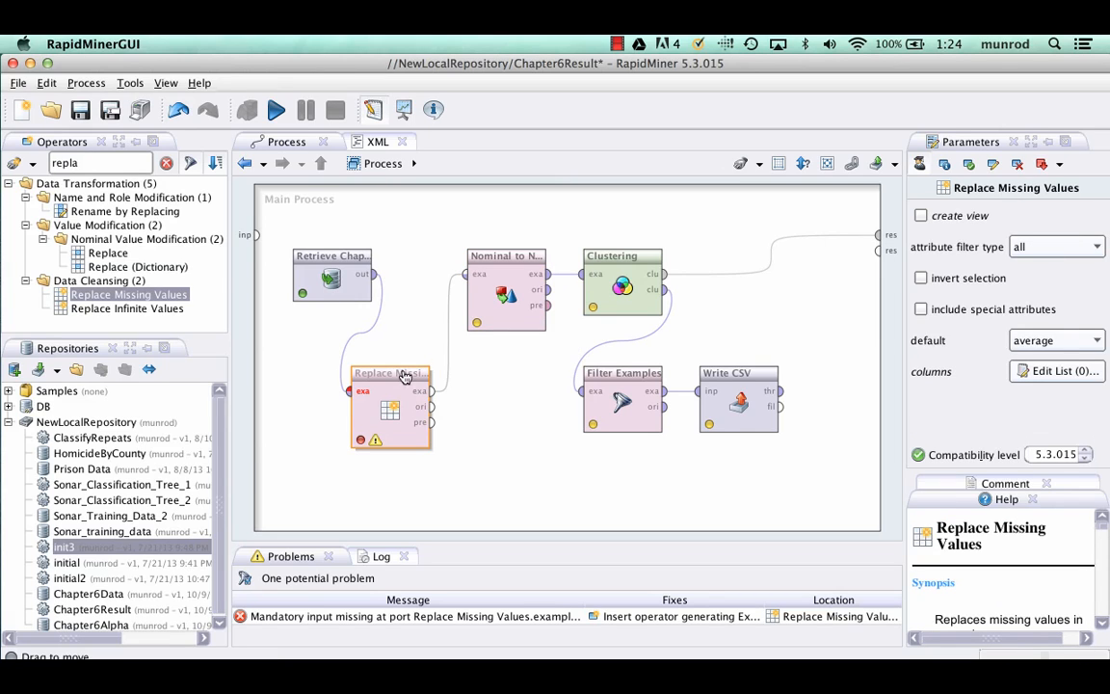
left_click_drag(412, 373, 431, 338)
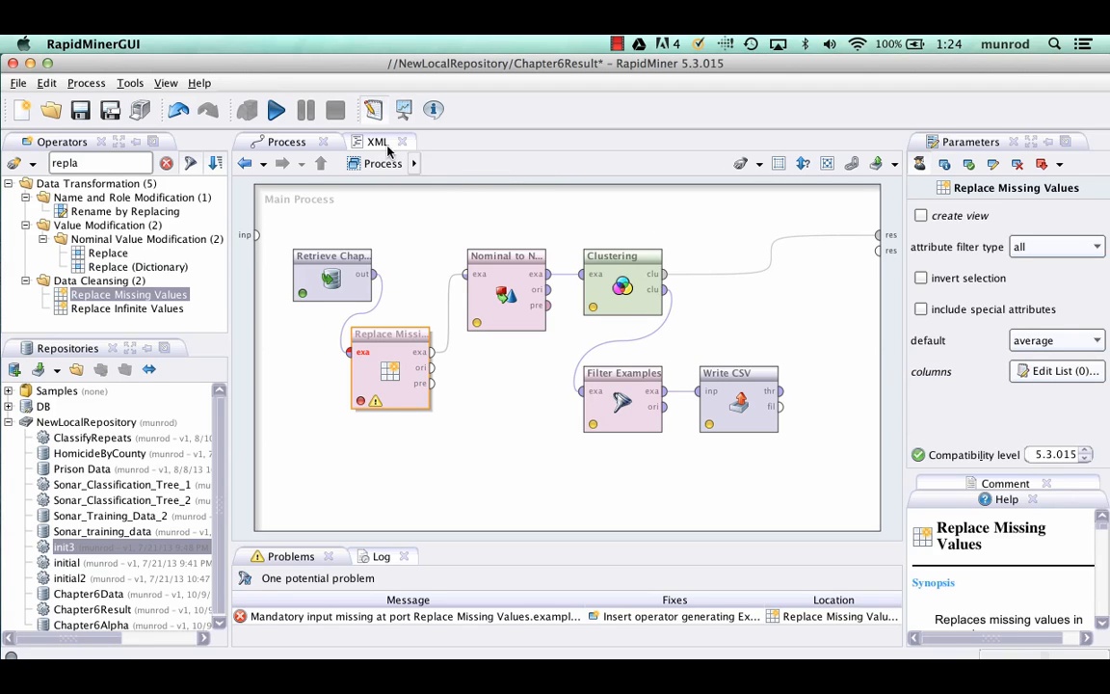
left_click(277, 111)
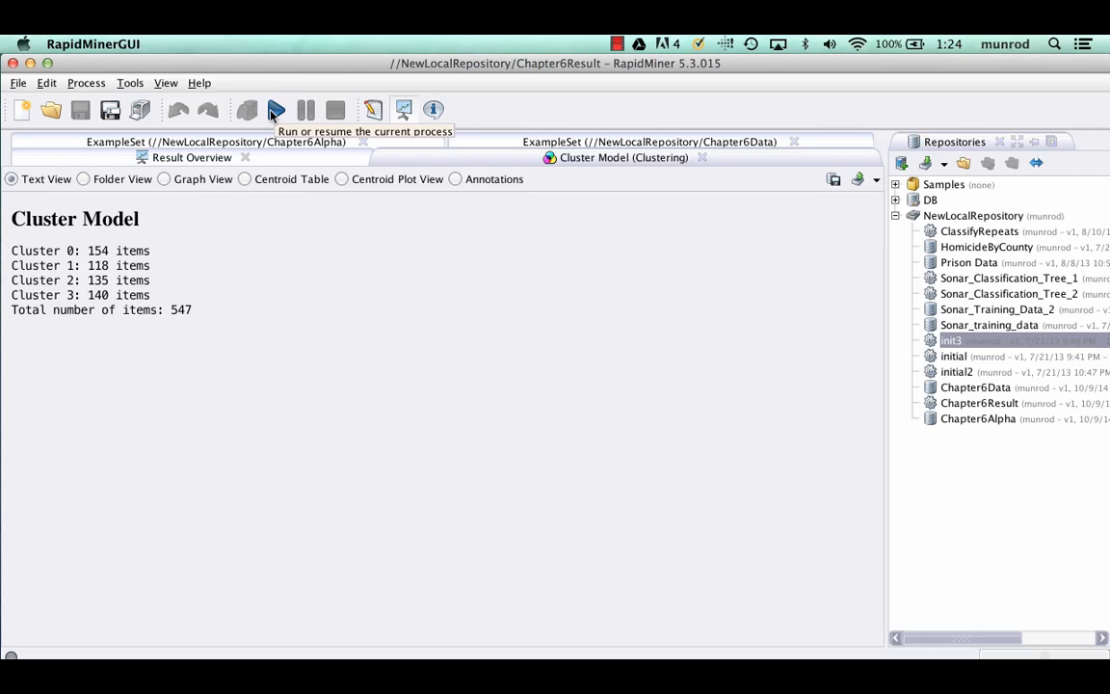
left_click(373, 109)
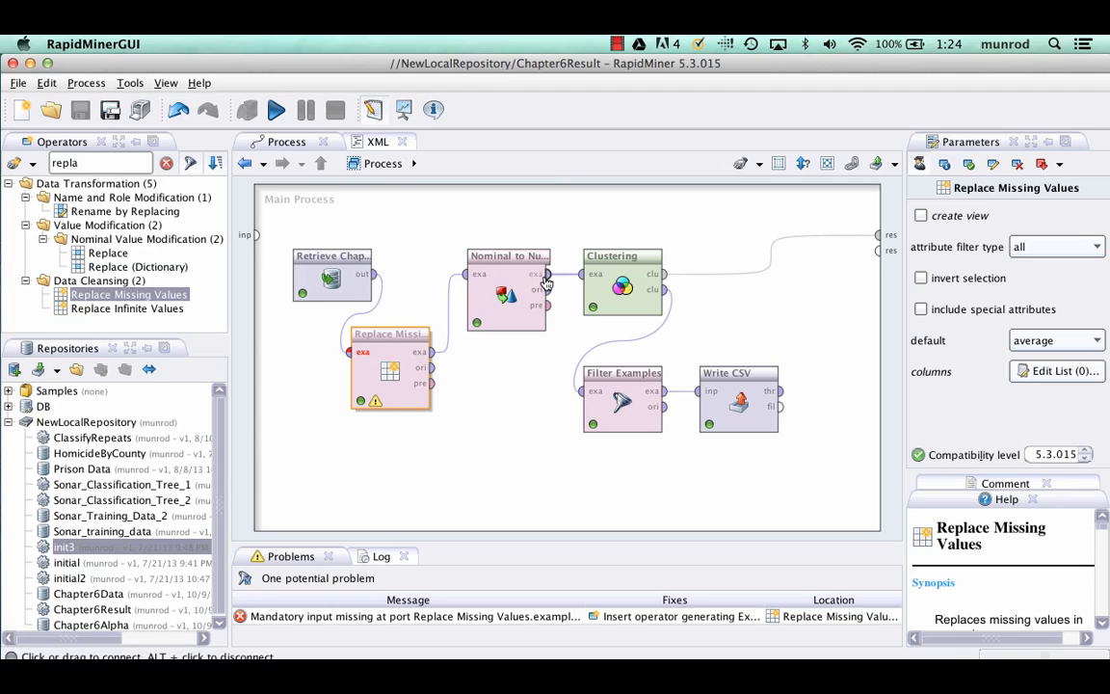
- Rewire and rearrange the process so Retrieve feeds Nominal to Numerical, followed by Replace Missing Values and Clustering in one row
left_click_drag(431, 354, 581, 279)
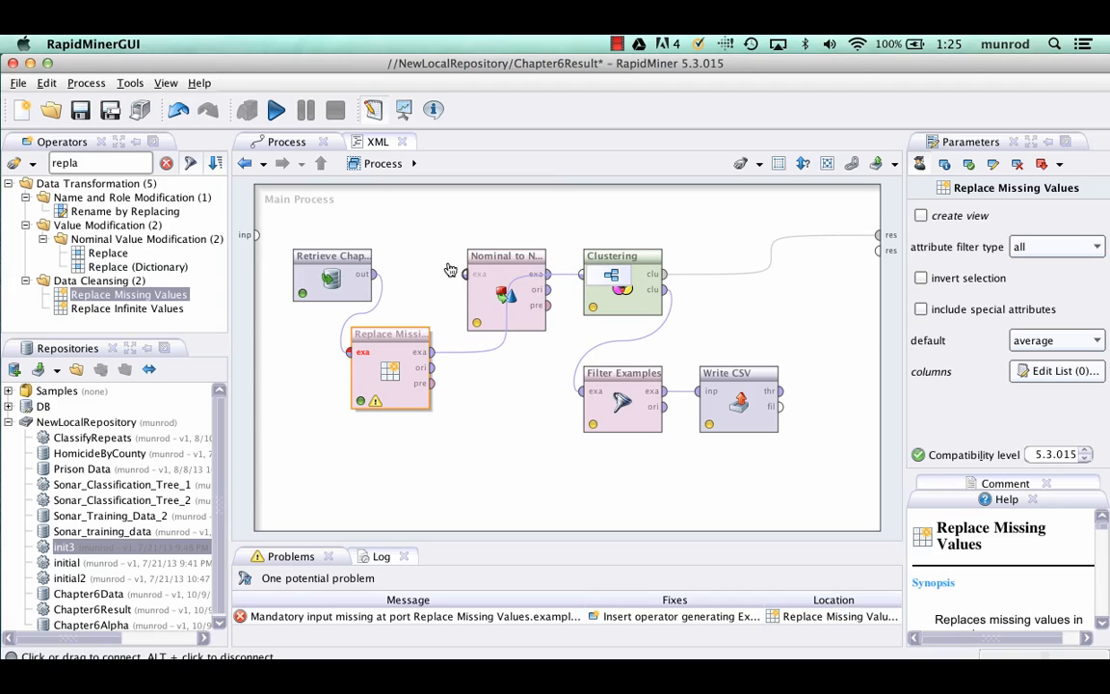
left_click_drag(373, 276, 466, 276)
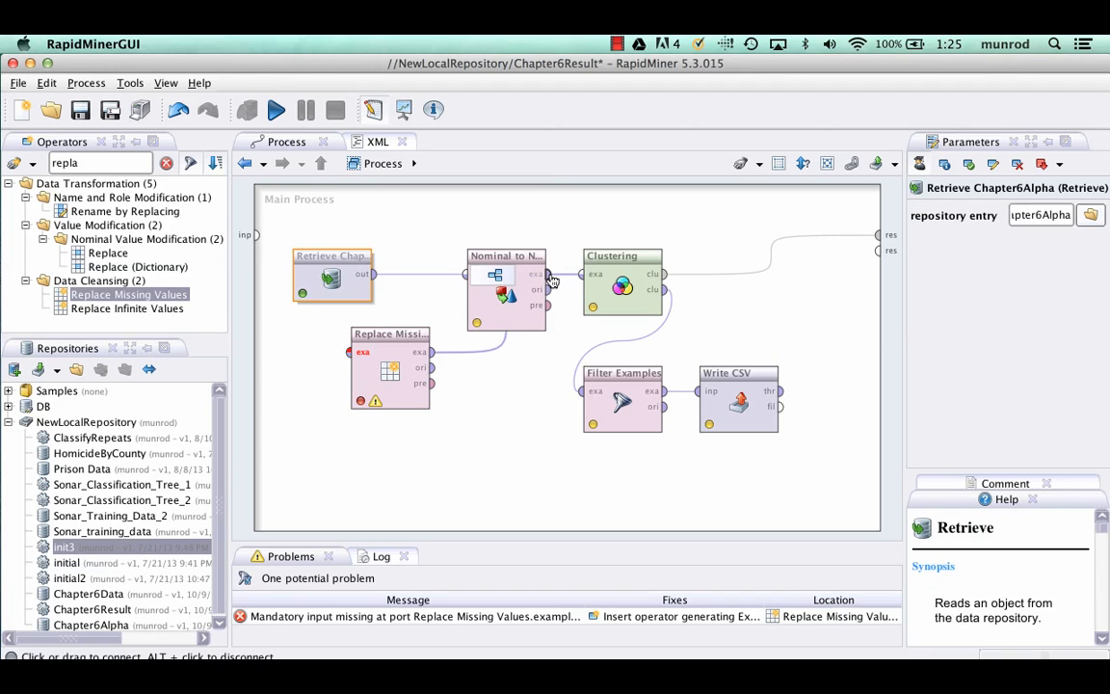
left_click_drag(547, 276, 349, 354)
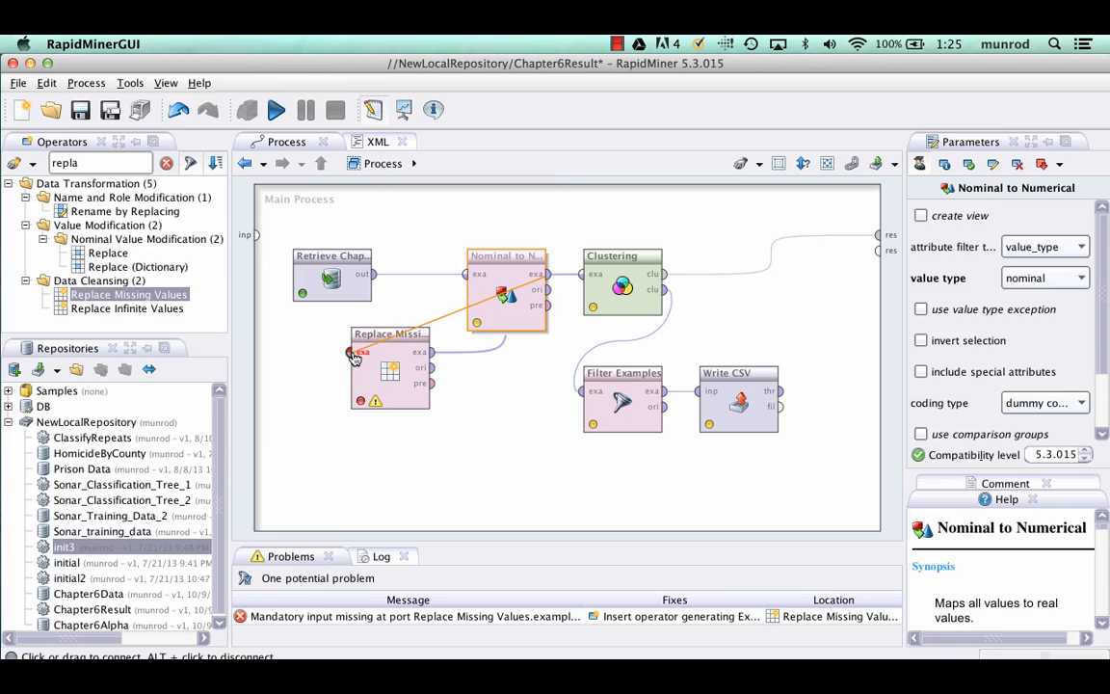
left_click_drag(510, 260, 453, 261)
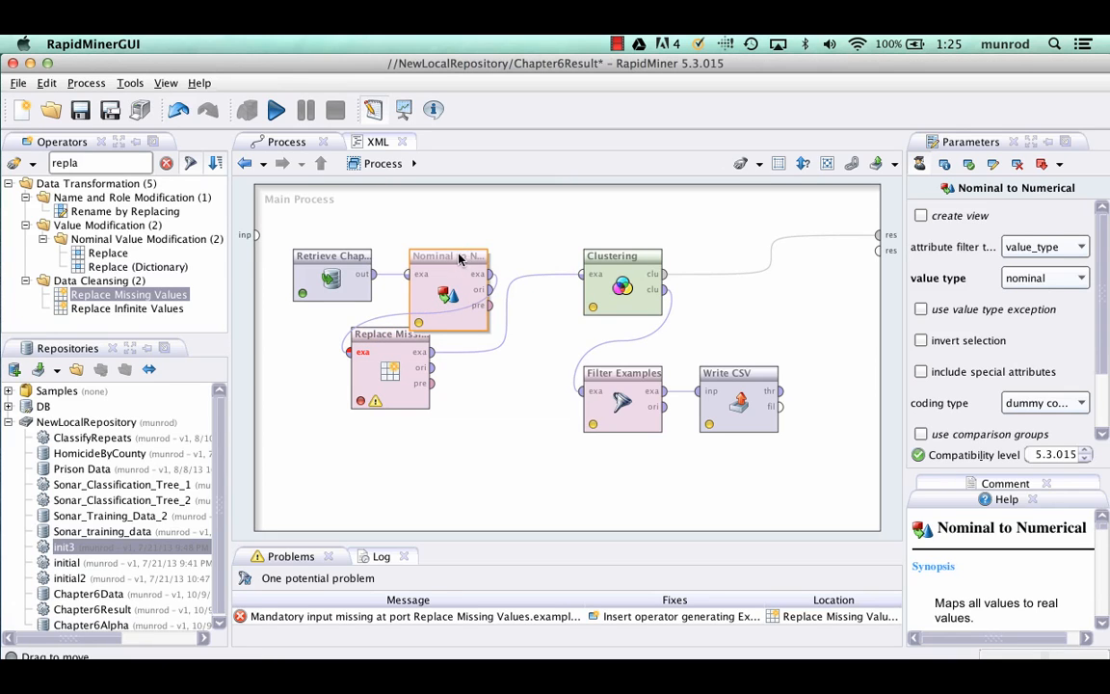
left_click_drag(390, 340, 688, 260)
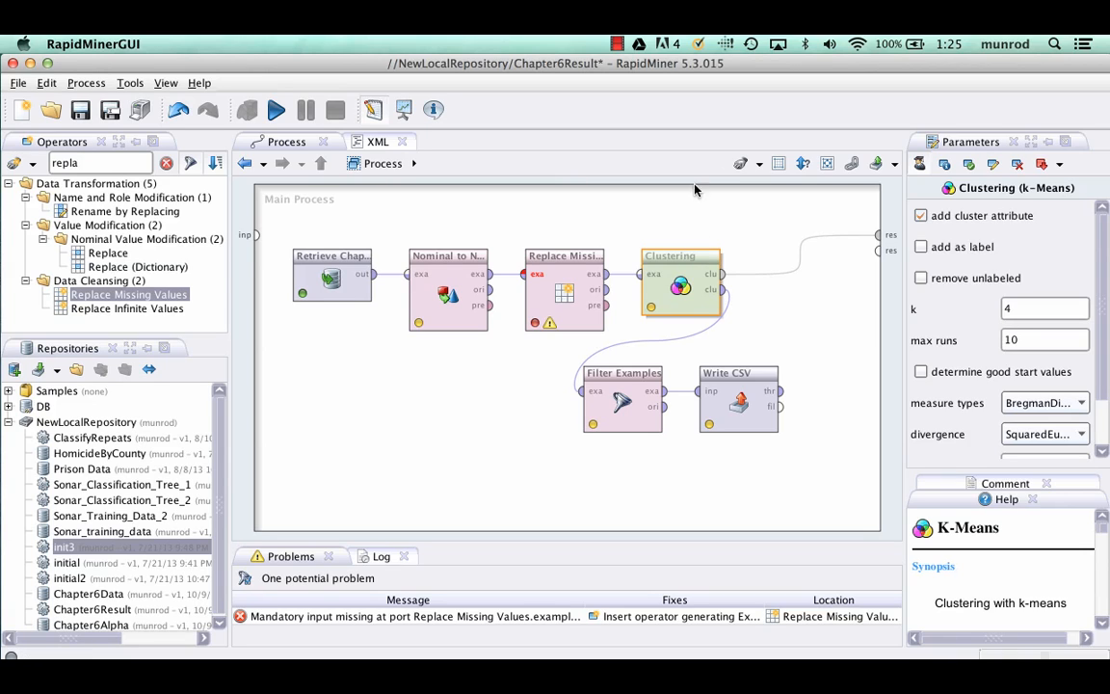
left_click(619, 44)
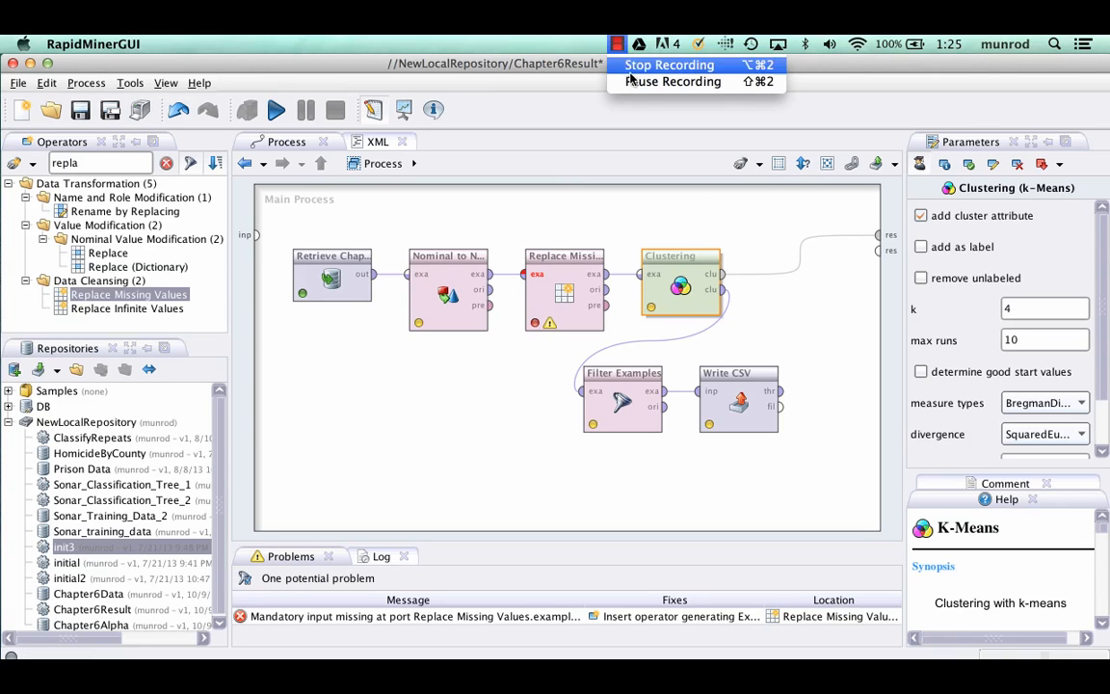